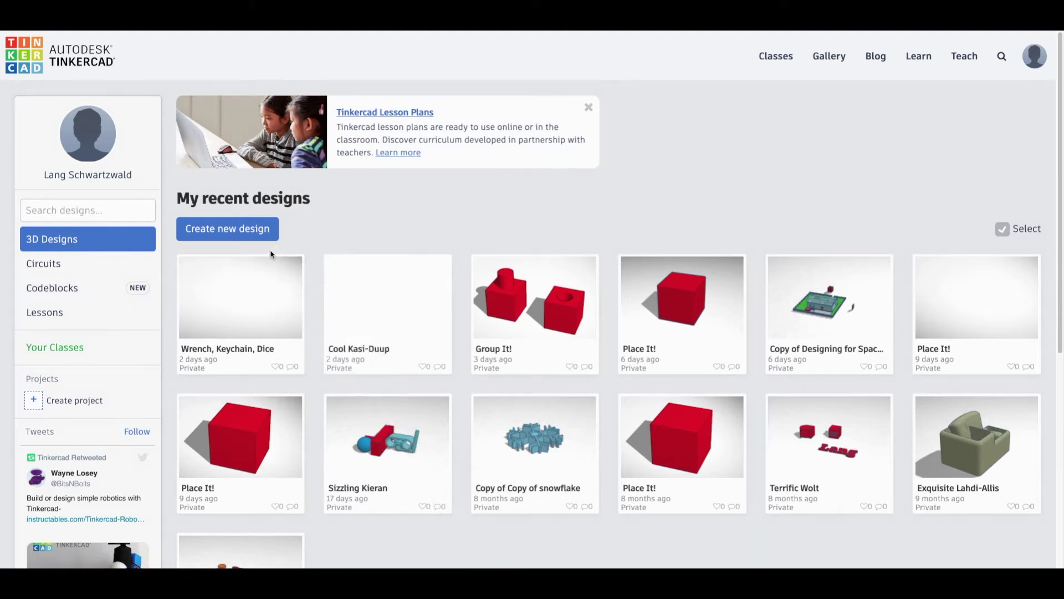
Create a new 3D design and name it Desk
left_click(248, 237)
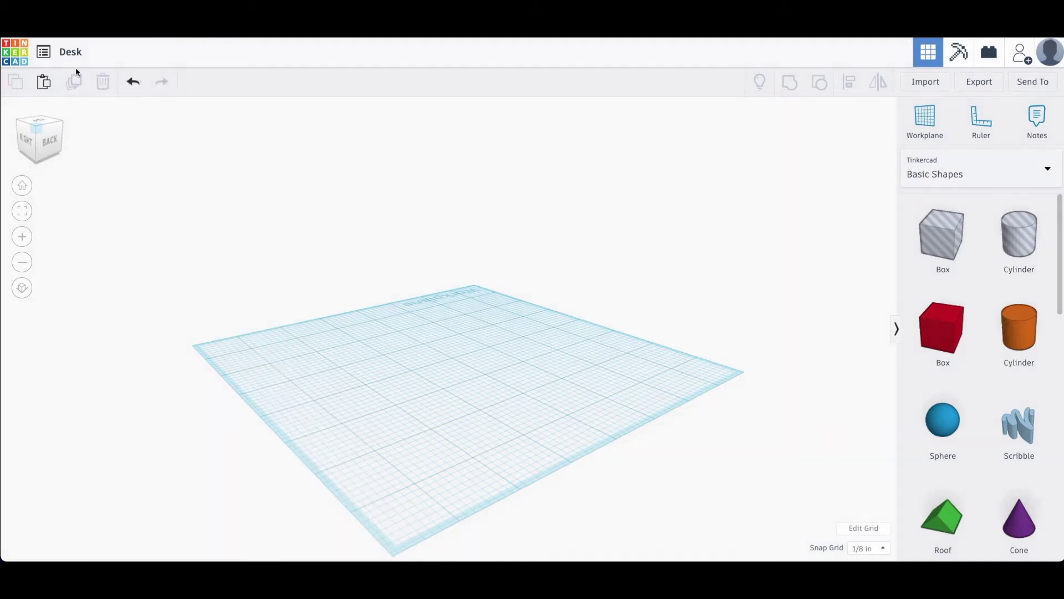
left_click(96, 57)
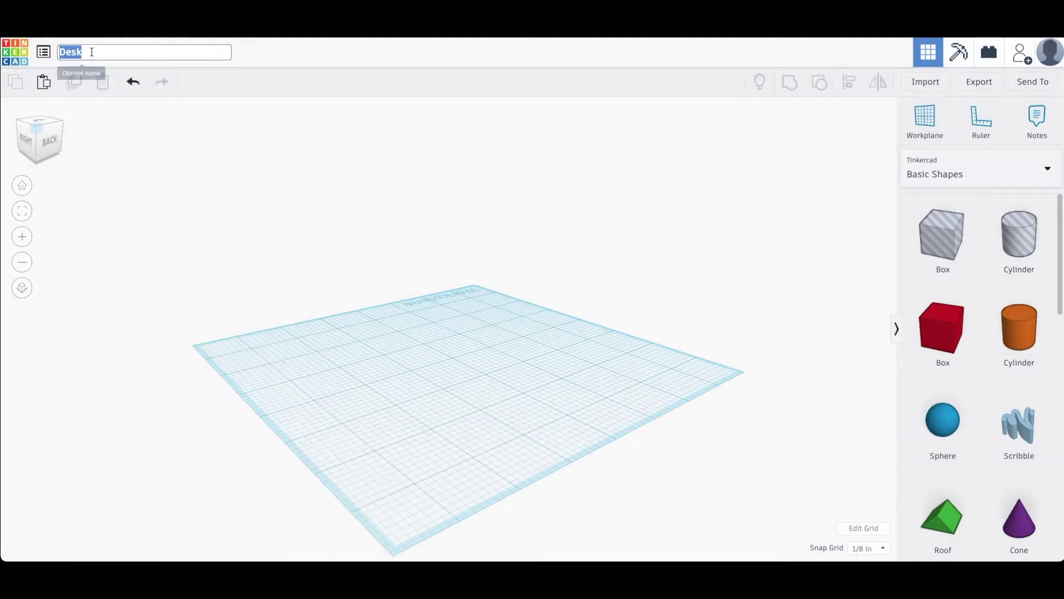
left_click(91, 52)
key("Return")
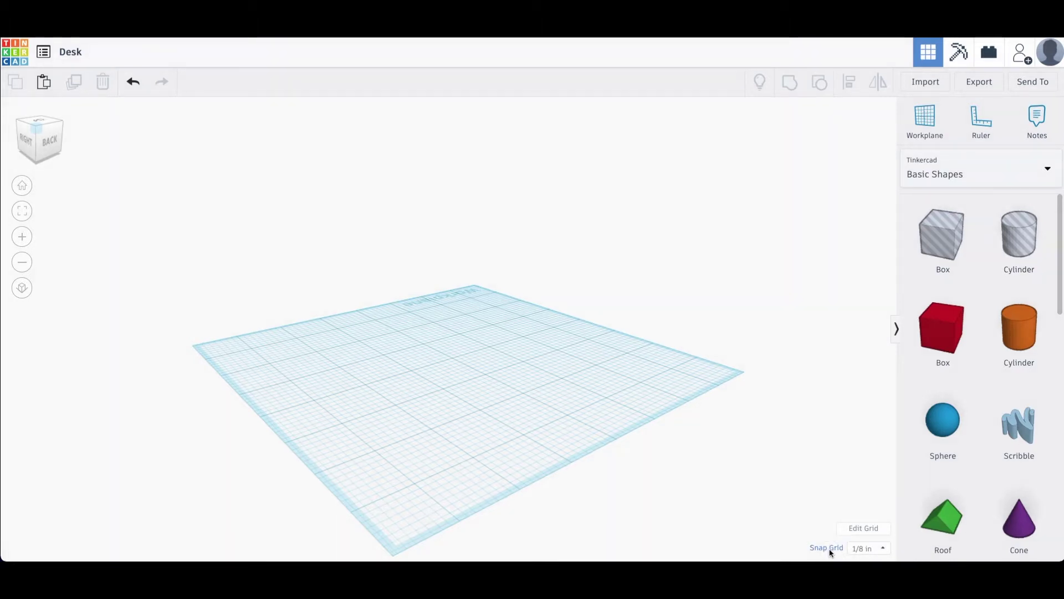
Update the workplane grid with the units set to Inches and the Default preset
left_click(884, 532)
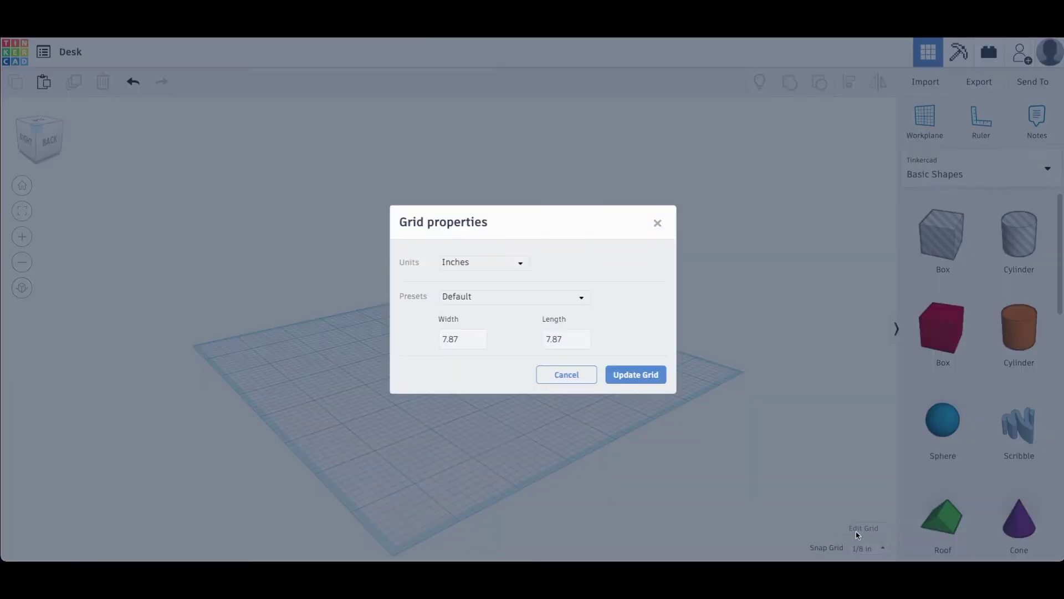
left_click(520, 264)
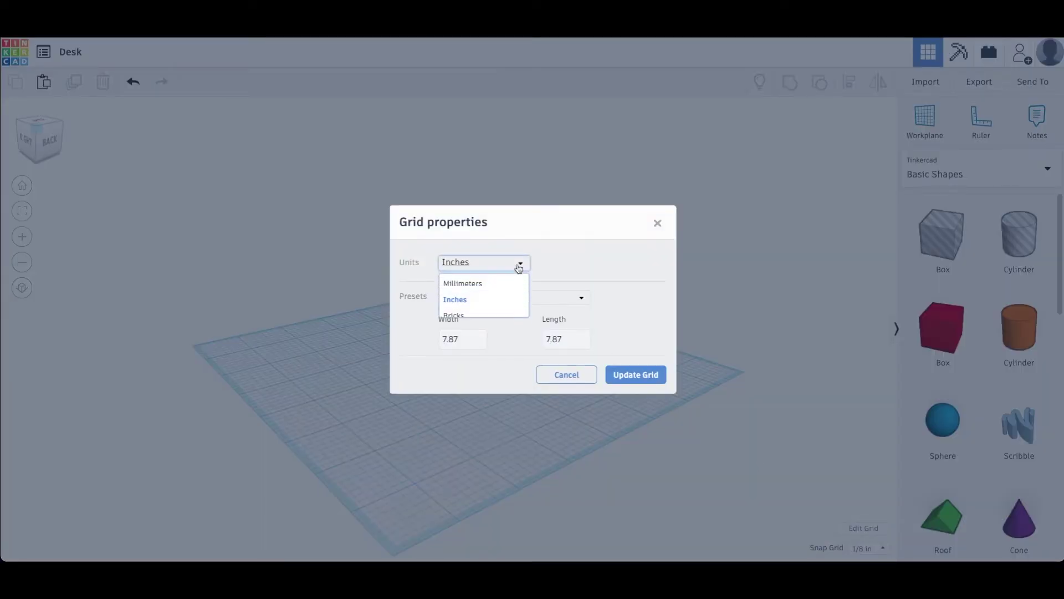
left_click(485, 301)
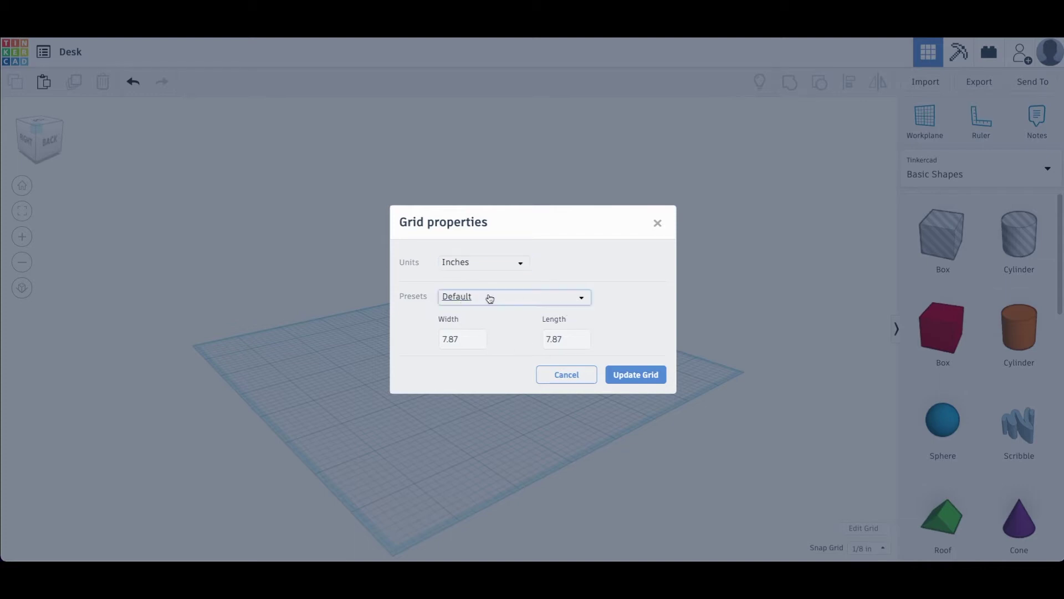
left_click(631, 375)
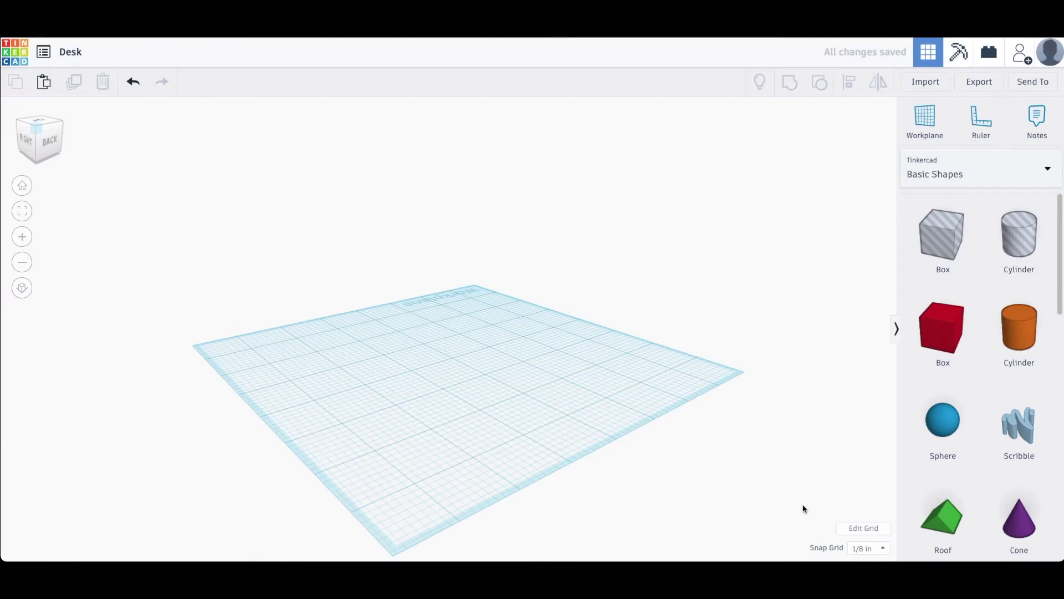
Review the available snap grid increments without choosing a different one
left_click(883, 548)
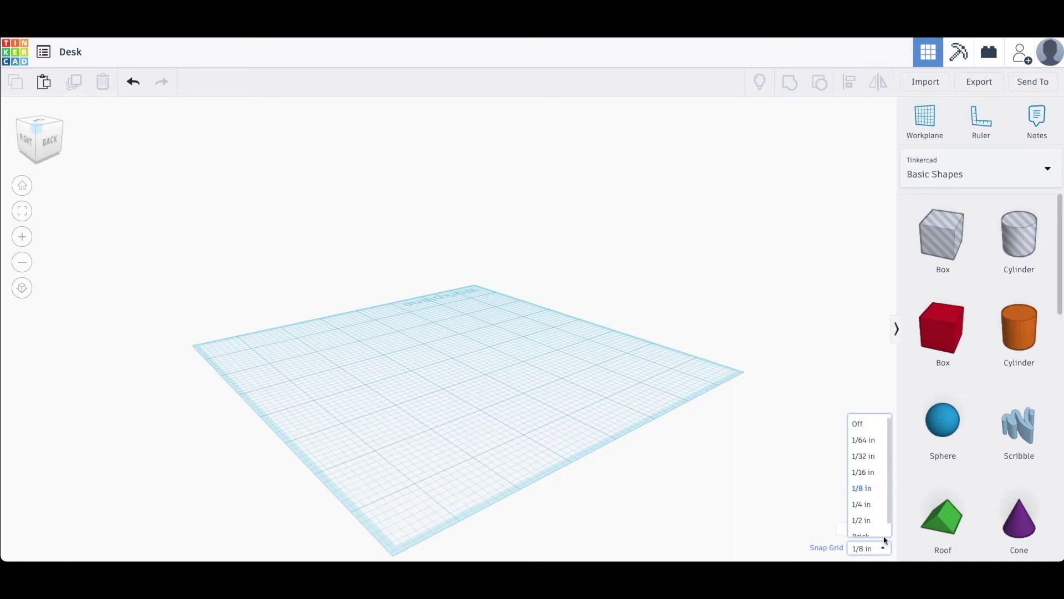
scroll(889, 502, "down", 1)
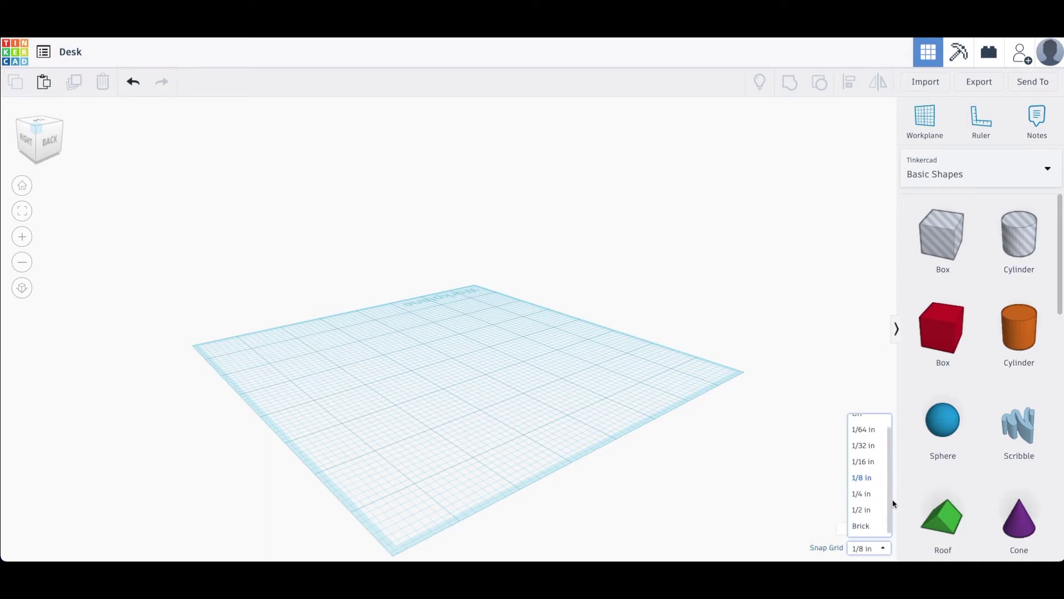
scroll(890, 486, "up", 1)
scroll(891, 468, "up", 1)
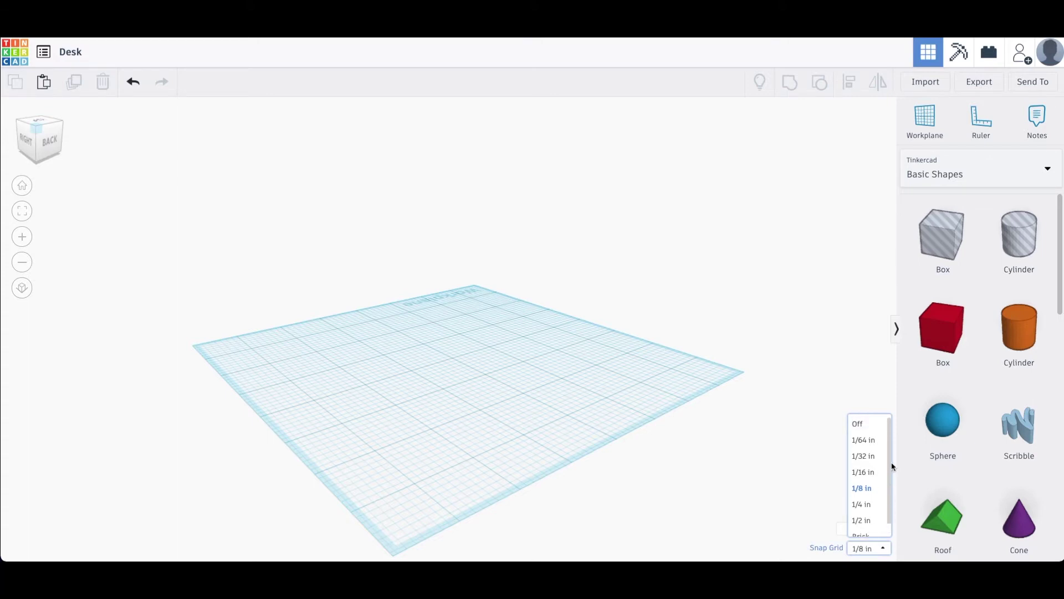
left_click(792, 504)
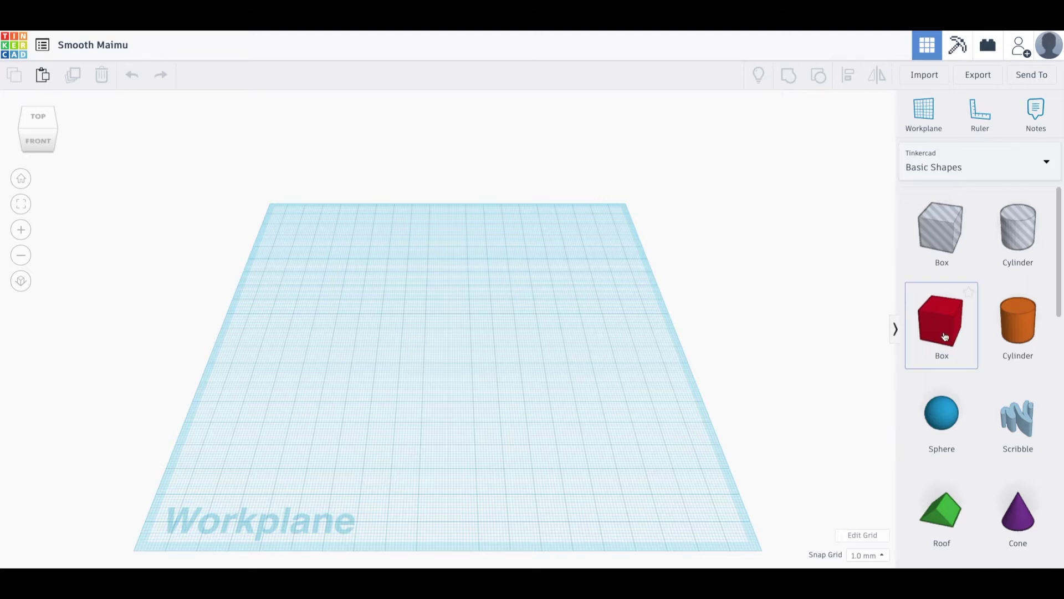
Place a solid red box near the middle of the workplane and select it
left_click_drag(945, 336, 448, 347)
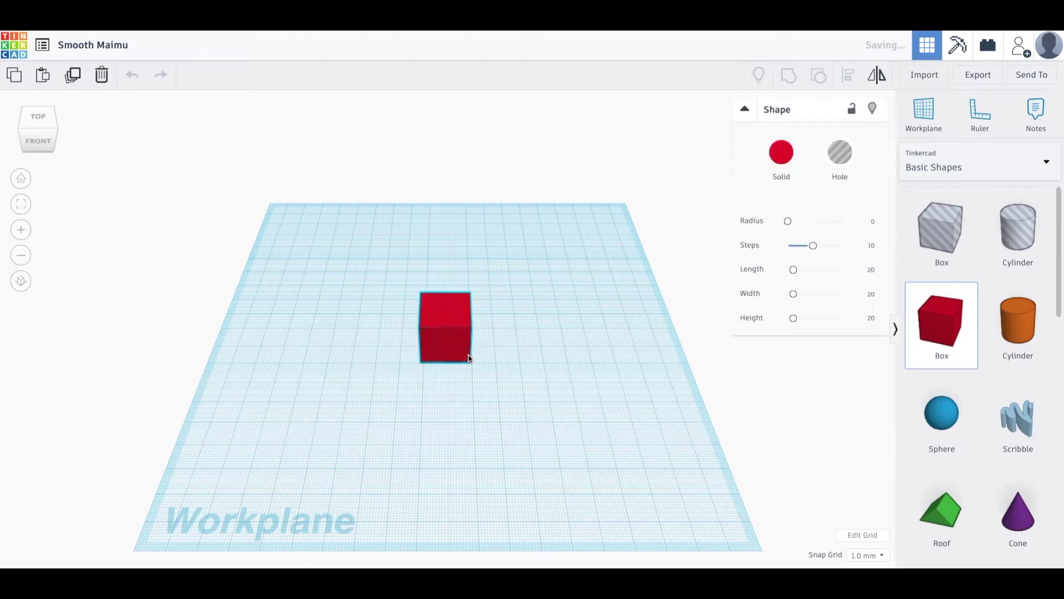
middle_click_drag(447, 347, 449, 326)
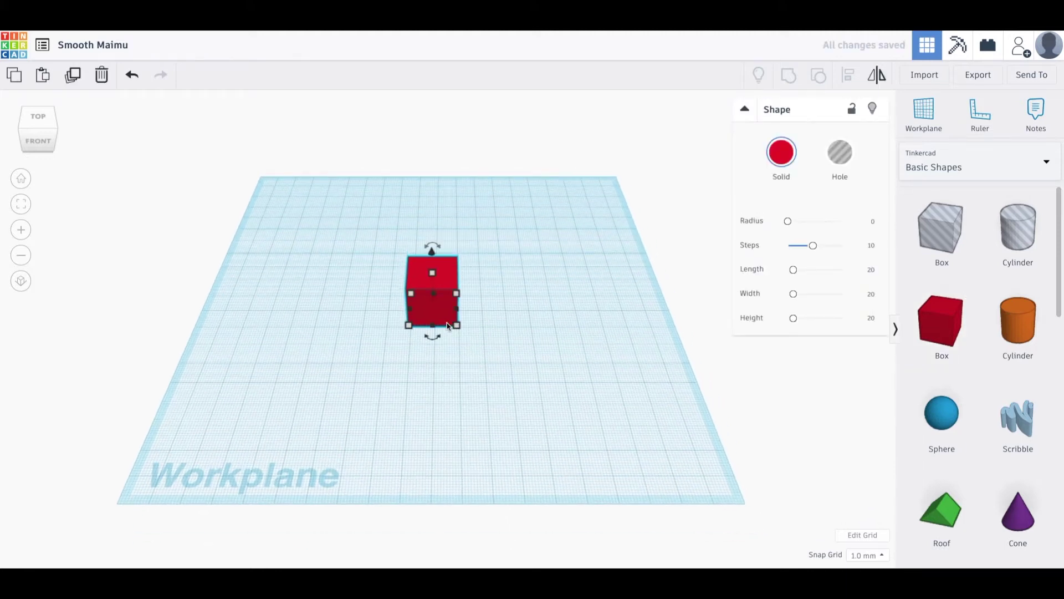
right_click_drag(498, 329, 372, 334)
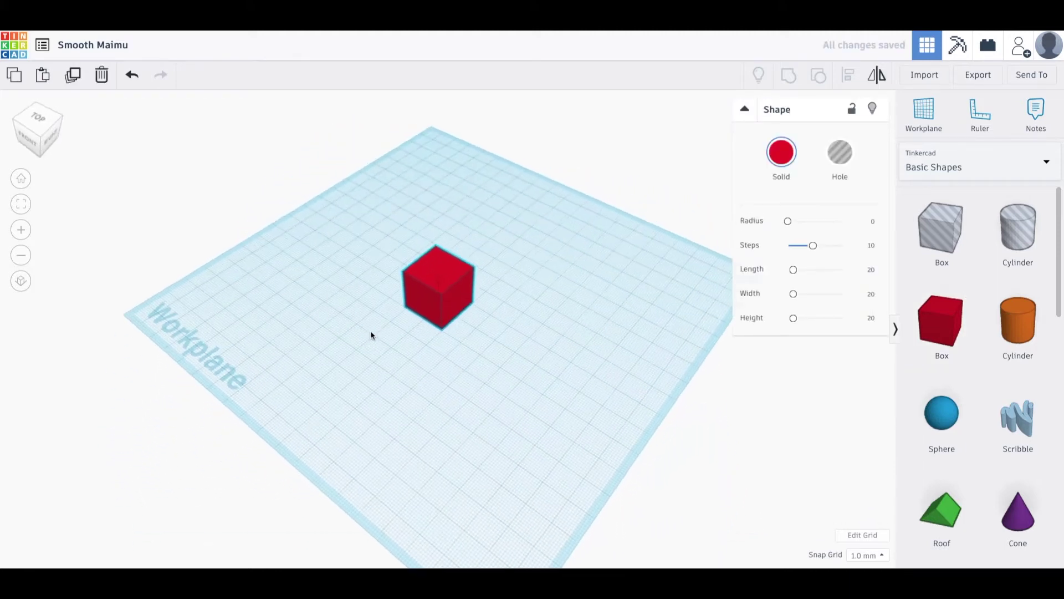
left_click(452, 304)
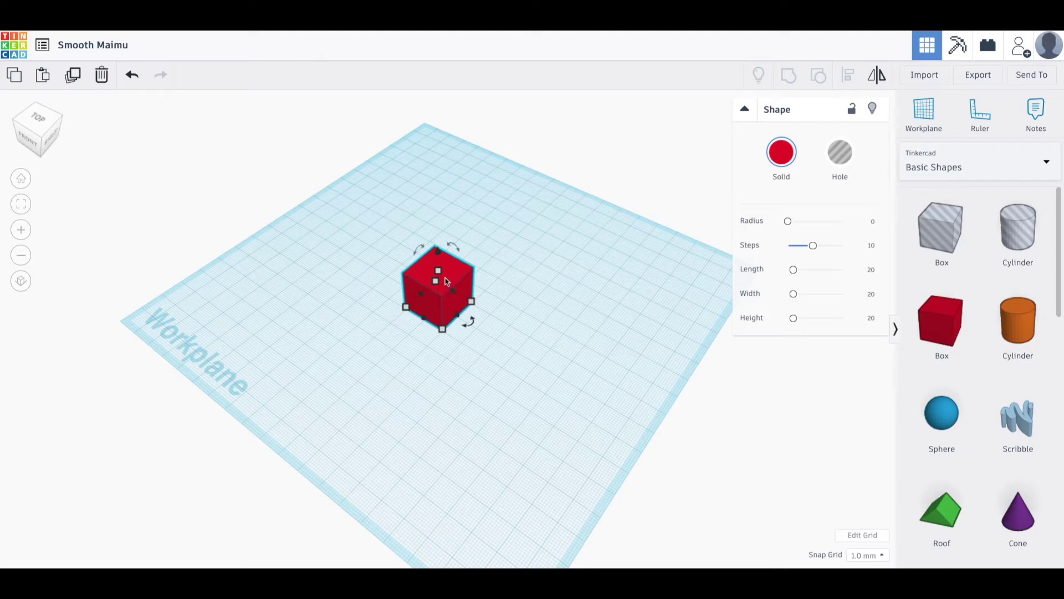
Set the red box's height to 1 mm to form a thin tabletop slab
mouse_move(441, 276)
right_click_drag(440, 271, 449, 244)
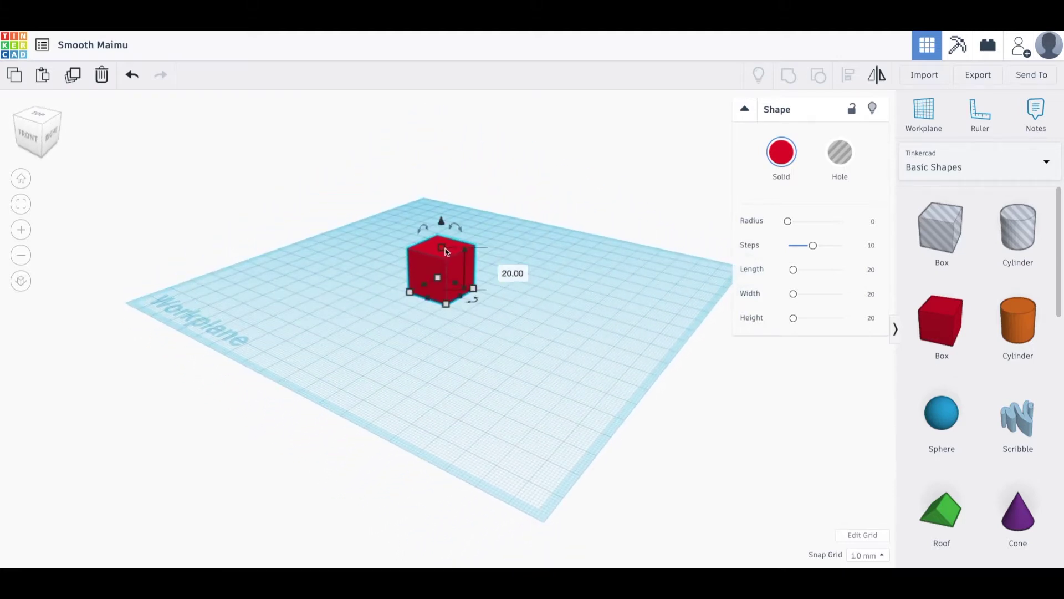
left_click(500, 270)
type("1")
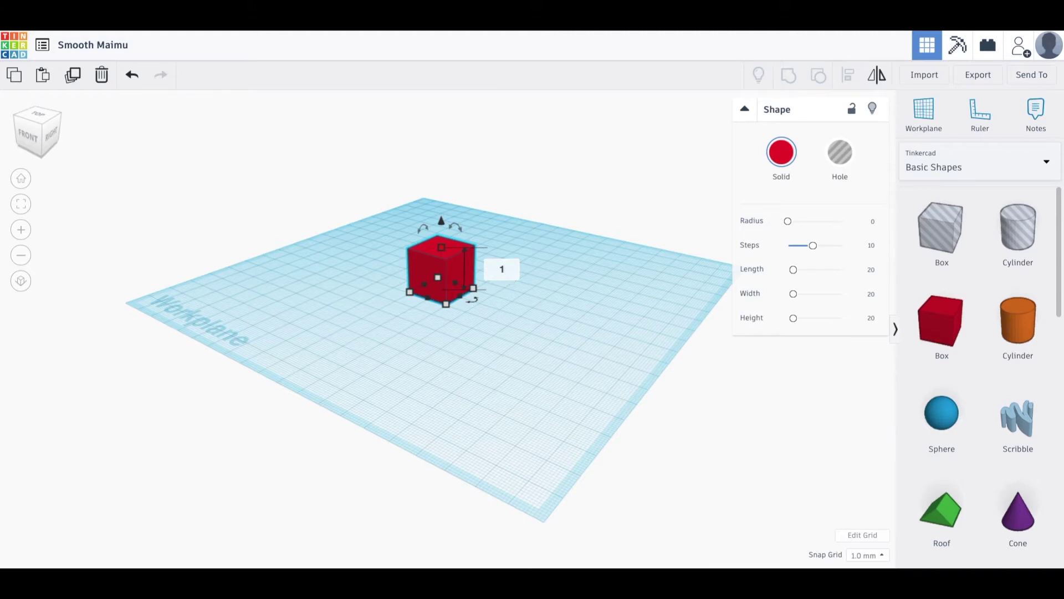
key("Return")
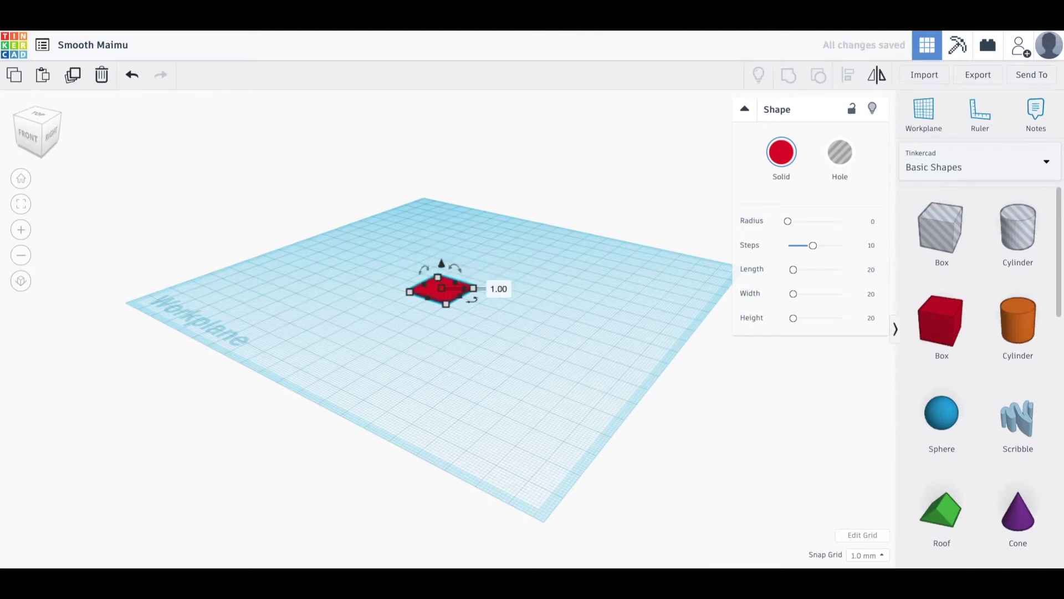
Resize the slab's base to 36 mm by 24 mm for the desk's tabletop
scroll(443, 289, "down", 3)
scroll(443, 299, "up", 6)
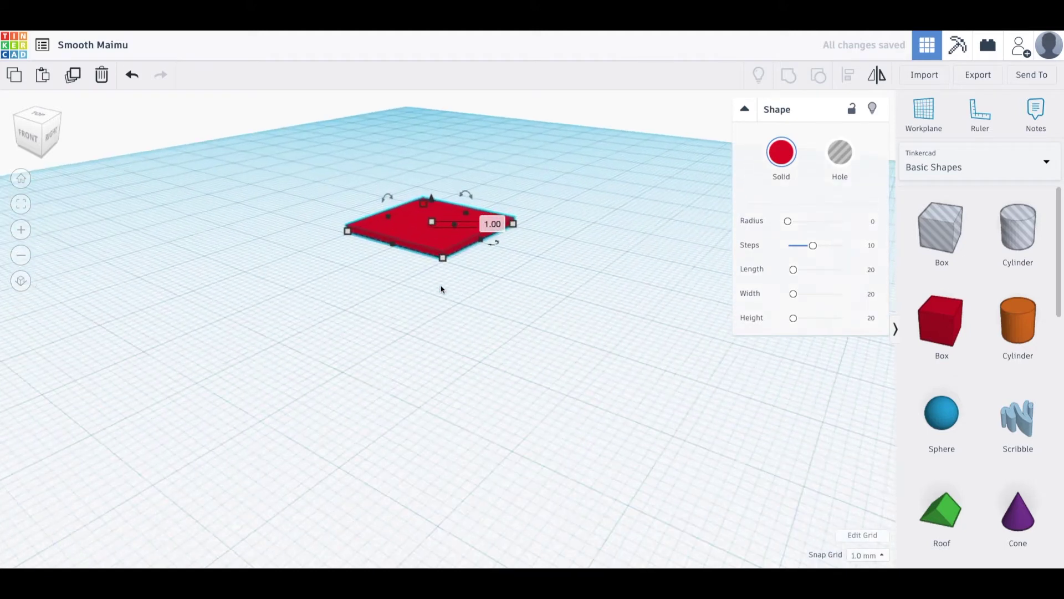
middle_click_drag(441, 289, 408, 395)
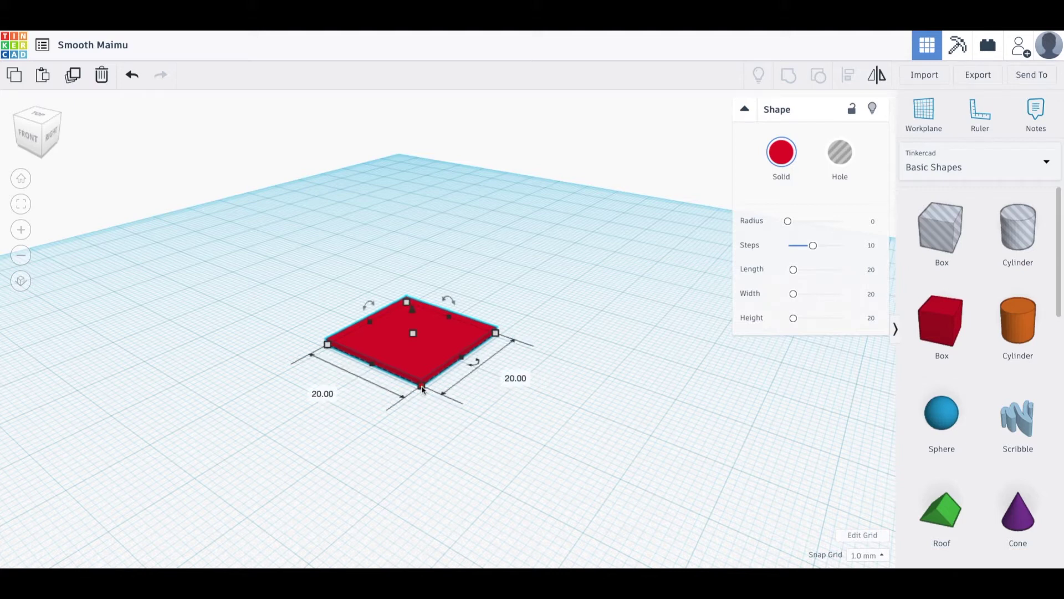
left_click(520, 378)
type("36")
key("Return")
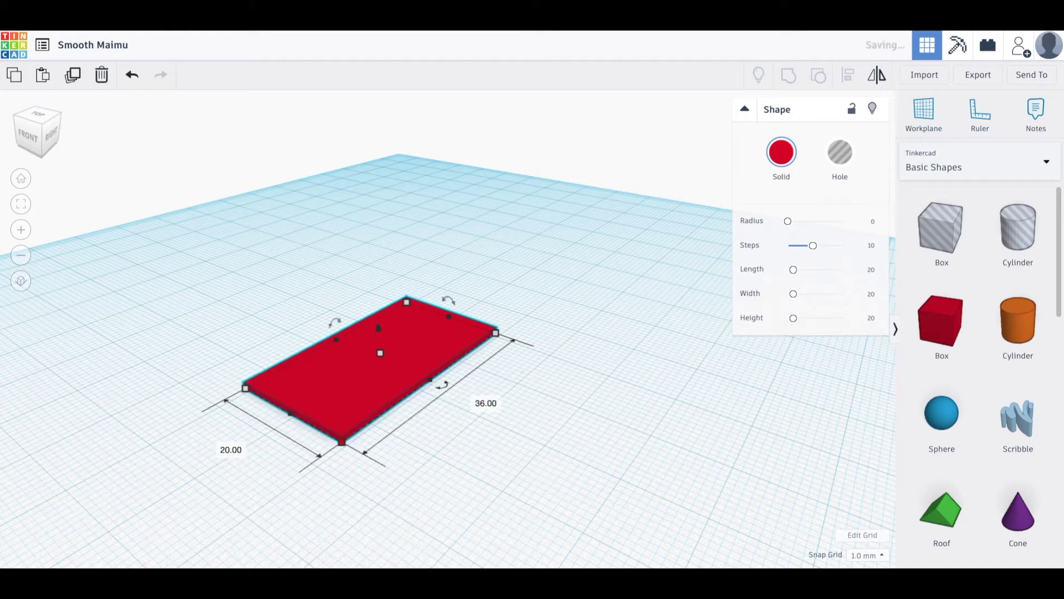
left_click(231, 451)
type("24")
key("Return")
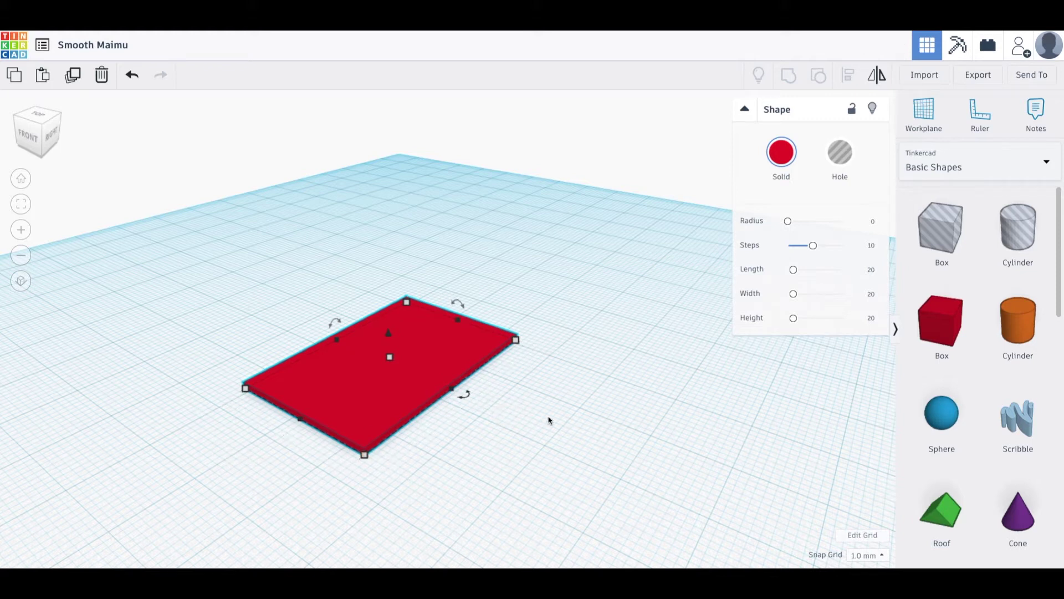
Raise the tabletop slab high above the workplane to leave room for legs, then deselect it
left_click(390, 336)
left_click_drag(390, 337, 395, 282)
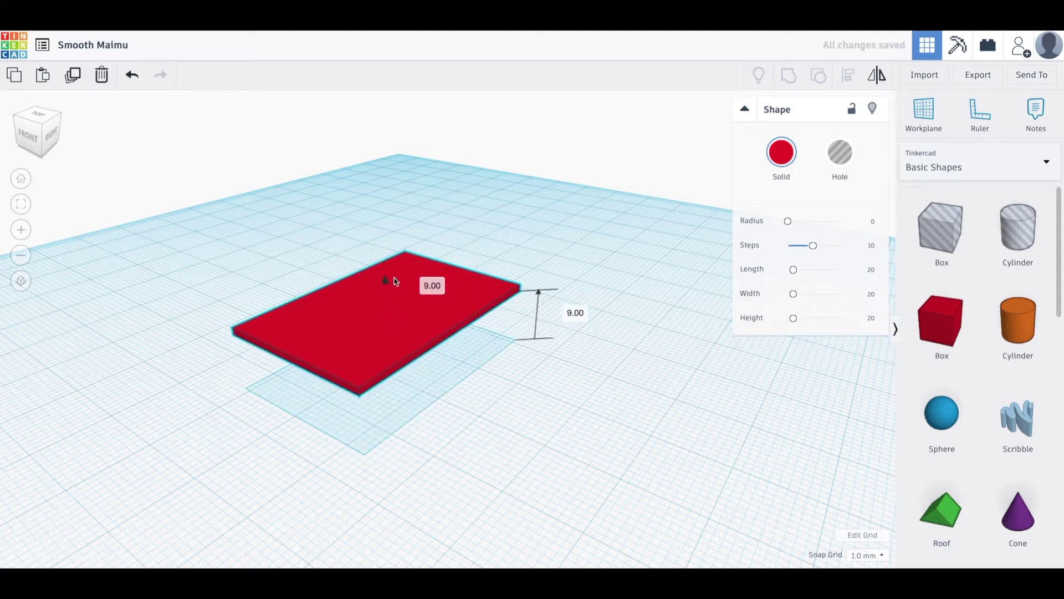
left_click_drag(394, 282, 411, 119)
middle_click_drag(430, 268, 404, 344)
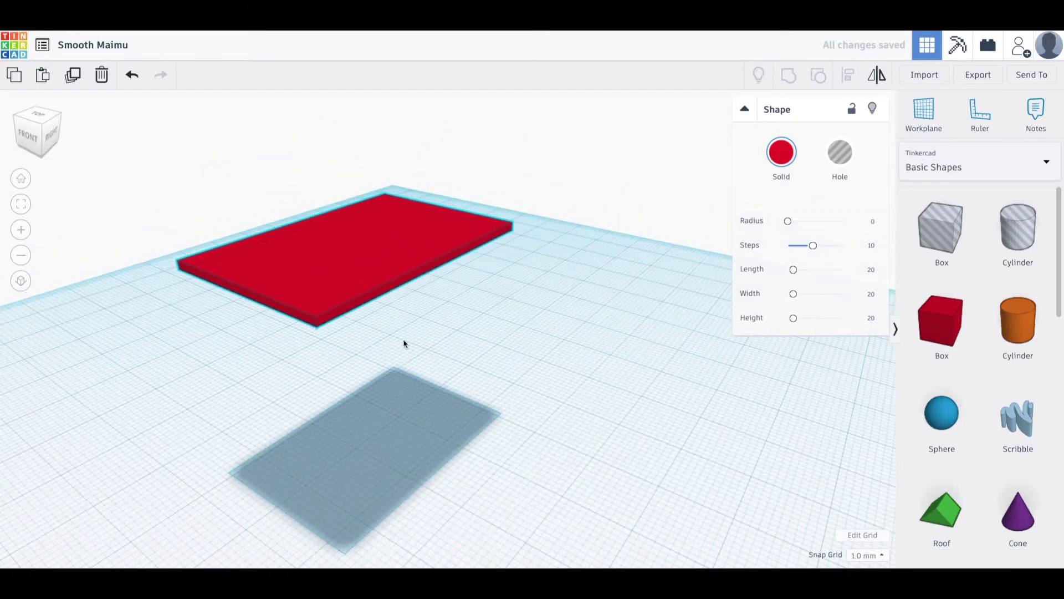
middle_click_drag(468, 356, 527, 365)
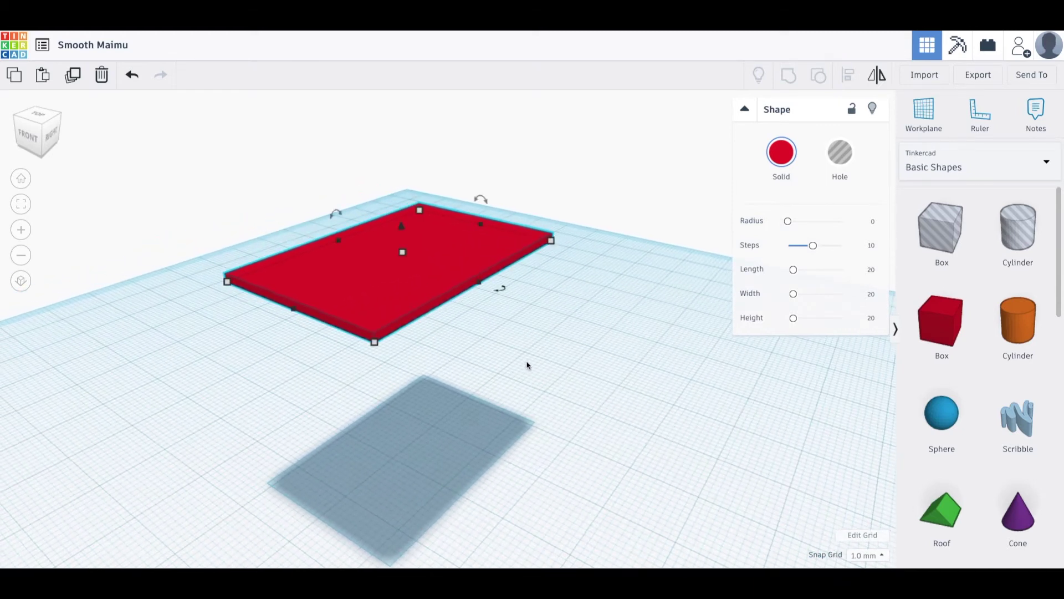
left_click(591, 210)
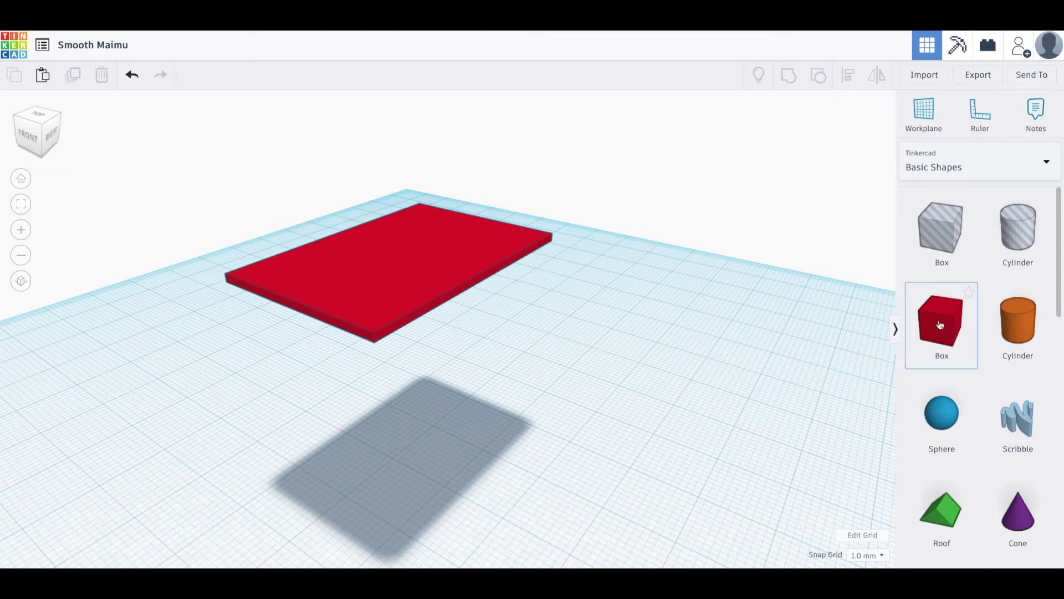
Add a second solid box beside the tabletop's shadow and set its height to 31 mm
left_click_drag(940, 324, 528, 428)
middle_click_drag(525, 428, 441, 359)
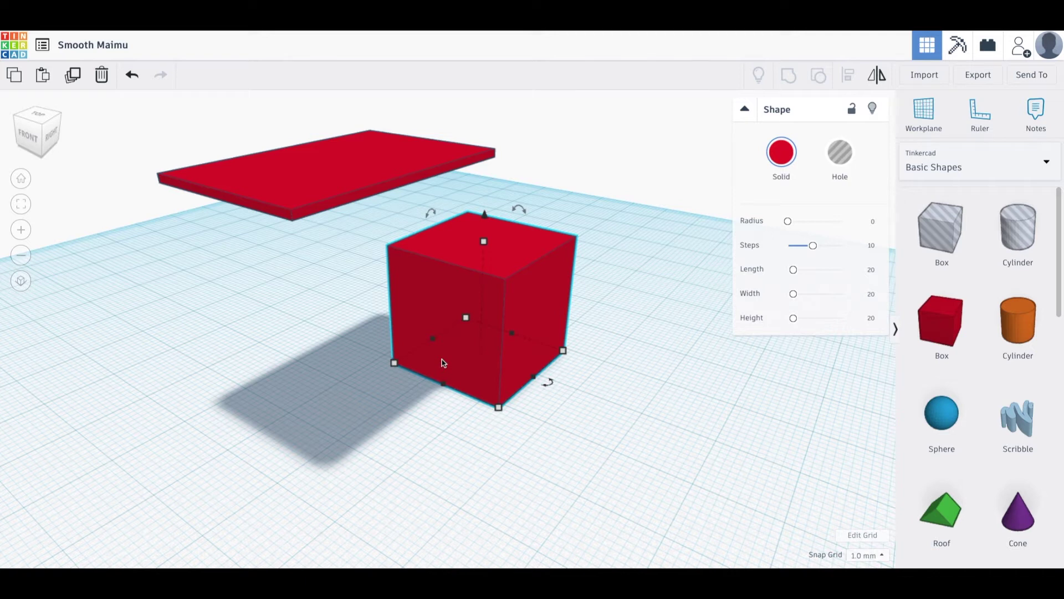
mouse_move(499, 410)
mouse_move(484, 244)
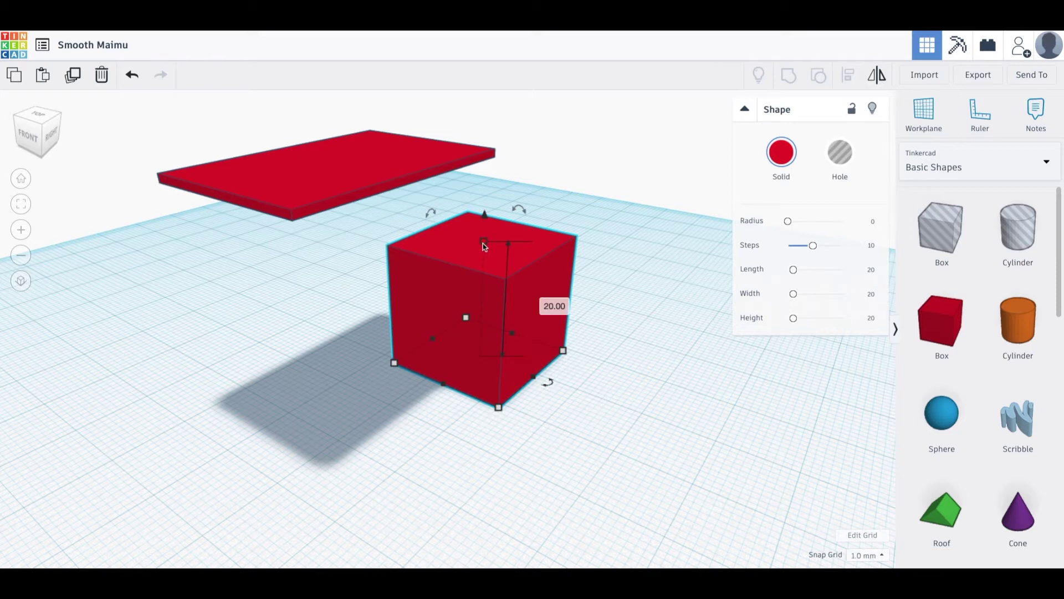
left_click(544, 302)
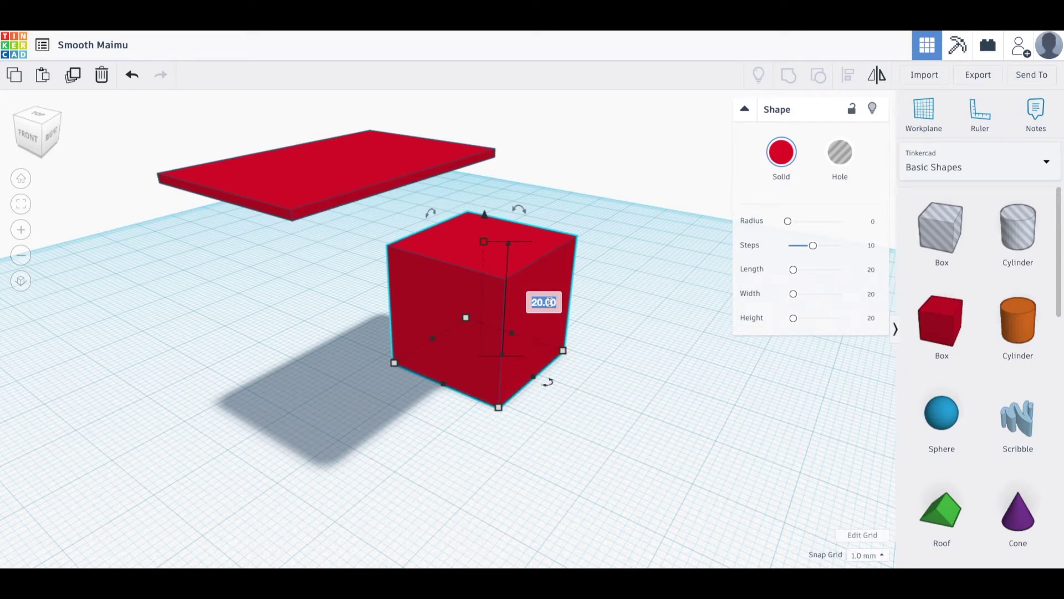
type("31")
key("Return")
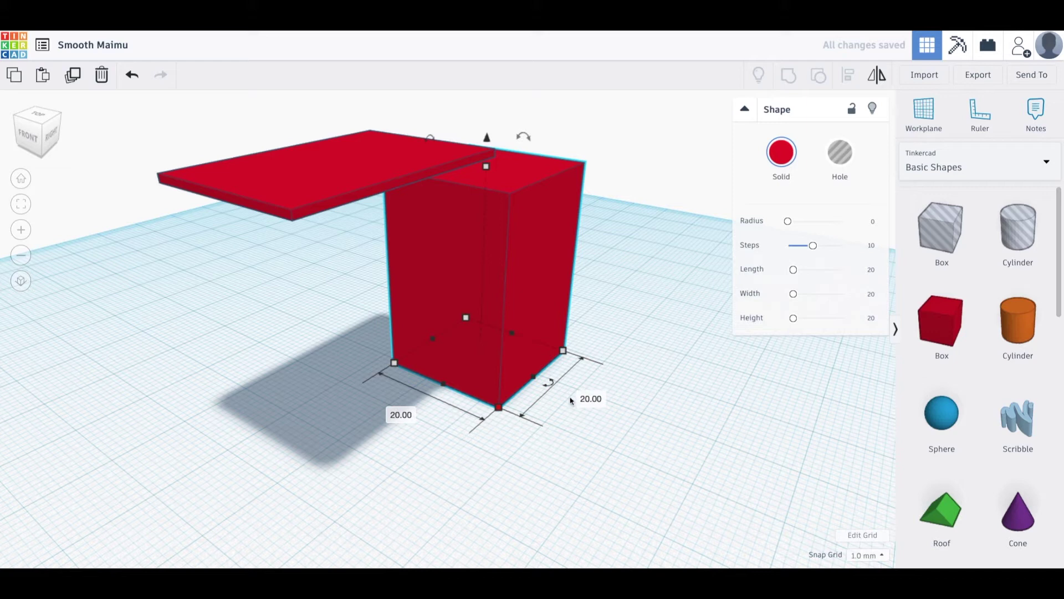
Set the tall box's base to 1 mm by 2 mm to form a desk leg
left_click(588, 399)
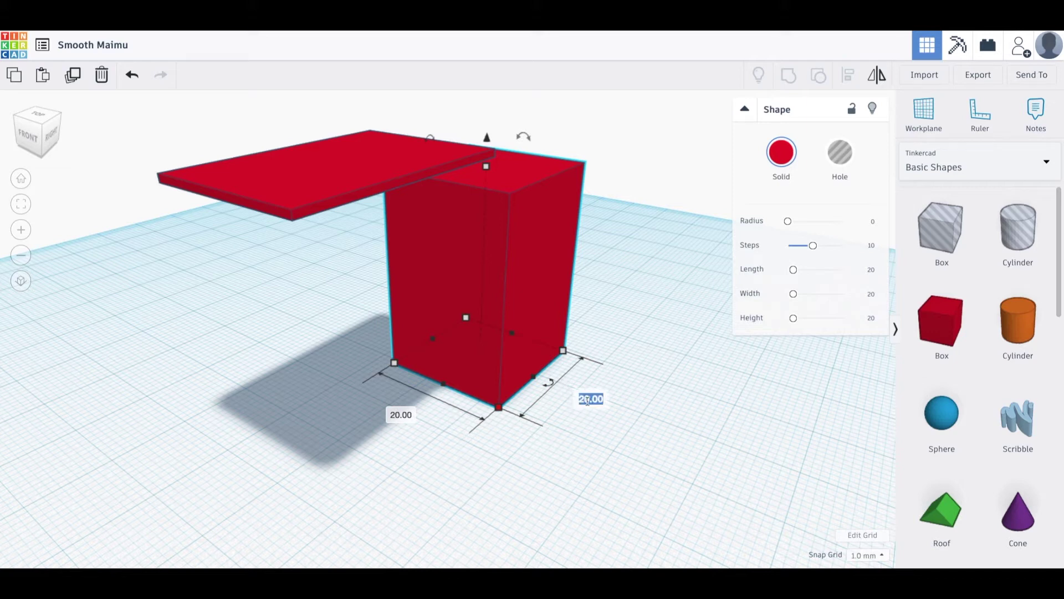
type("1")
key("Tab")
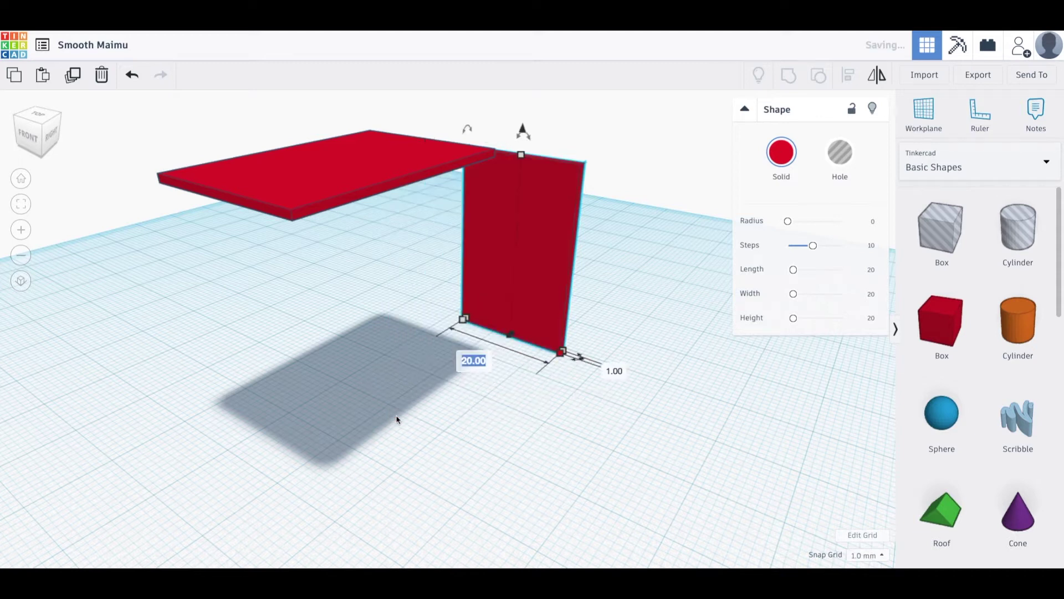
type("2")
key("Return")
Move the leg across the workplane so it stands beneath the tabletop's back-right corner
right_click_drag(504, 405, 383, 380)
right_click_drag(460, 314, 399, 358)
scroll(399, 358, "up", 4)
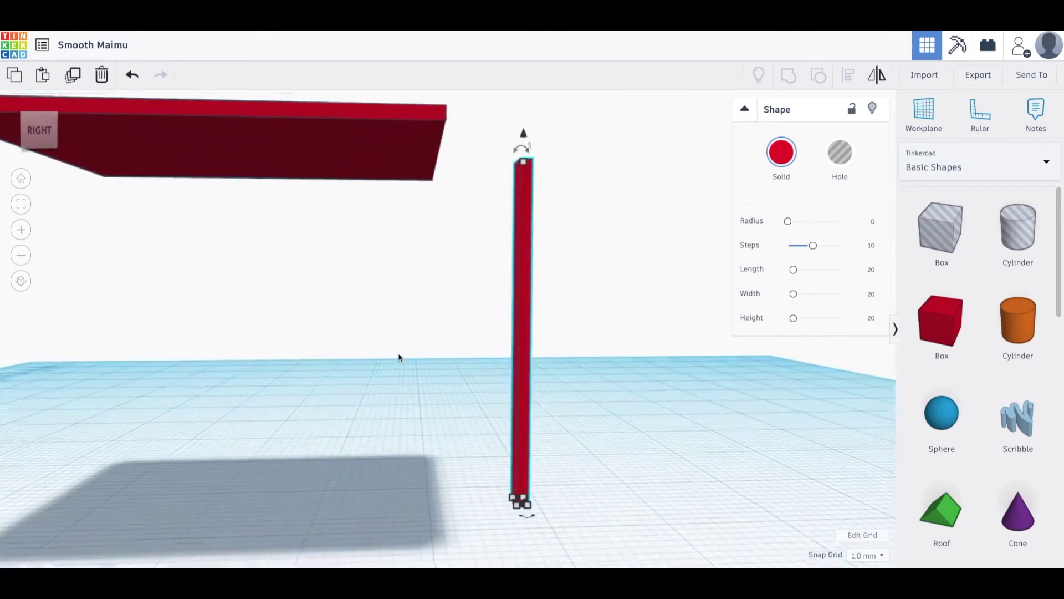
left_click_drag(531, 396, 436, 406)
right_click_drag(473, 356, 449, 355)
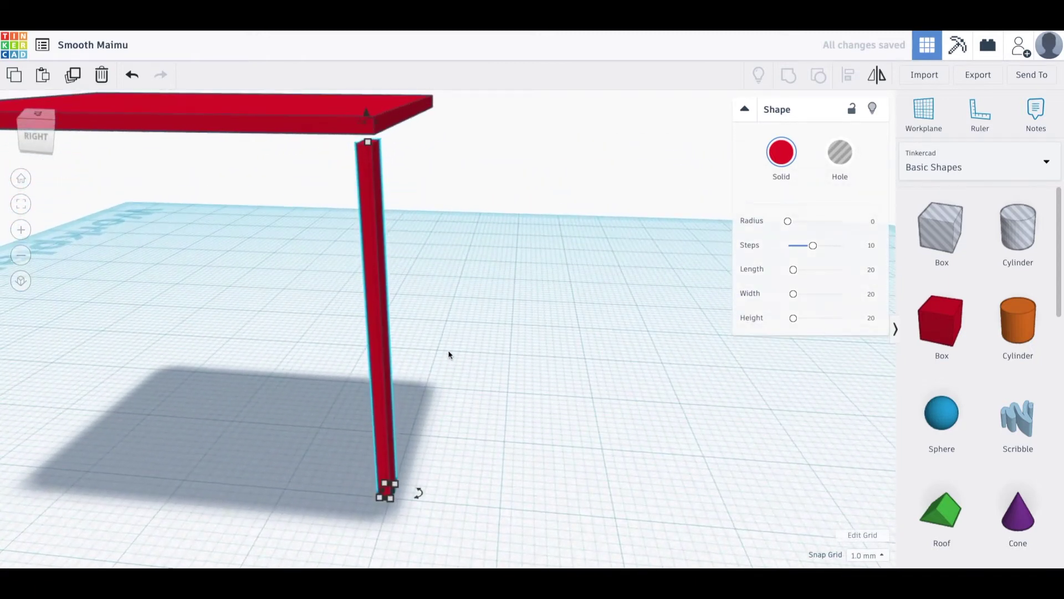
right_click_drag(382, 159, 375, 188)
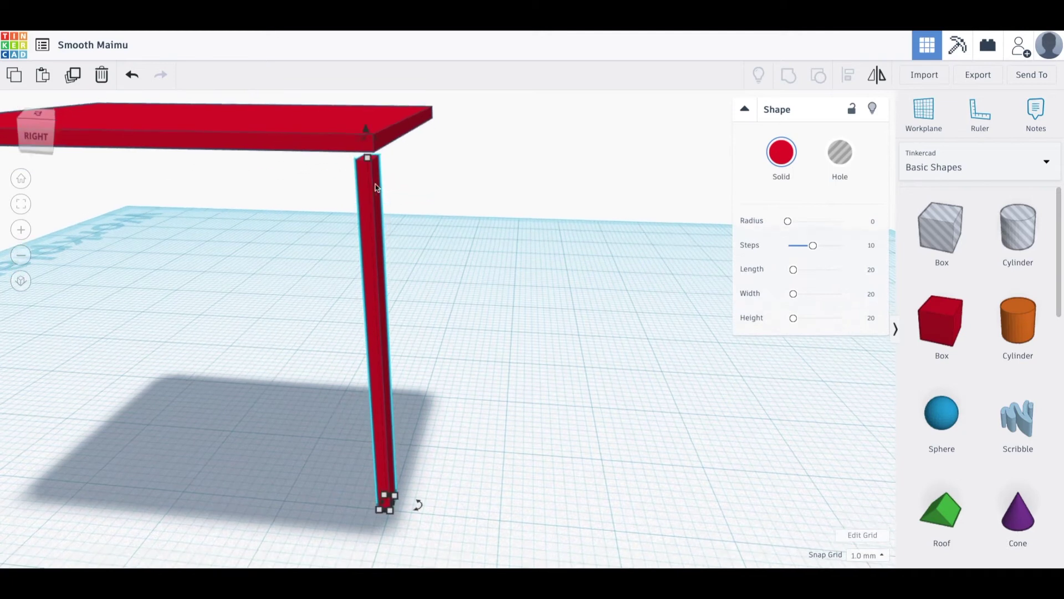
Lower the tabletop slab until it rests on top of the leg
left_click(270, 145)
right_click_drag(225, 116, 245, 143)
left_click_drag(245, 138, 247, 155)
right_click_drag(331, 325, 551, 344)
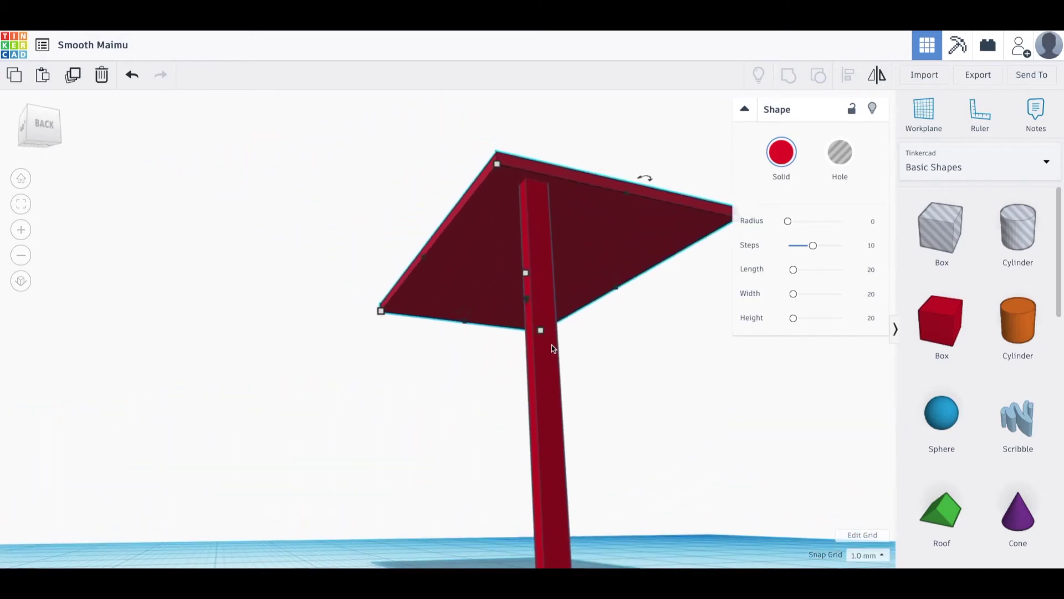
Shift the leg along the tabletop's edge so it sits flush beneath the corner
left_click(656, 392)
left_click(556, 392)
left_click_drag(554, 394, 528, 392)
mouse_move(622, 397)
right_mouse_down()
mouse_move(609, 347)
mouse_move(618, 446)
mouse_move(660, 463)
mouse_move(614, 397)
right_mouse_up()
scroll(582, 383, "down", 5)
right_click_drag(548, 371, 634, 384)
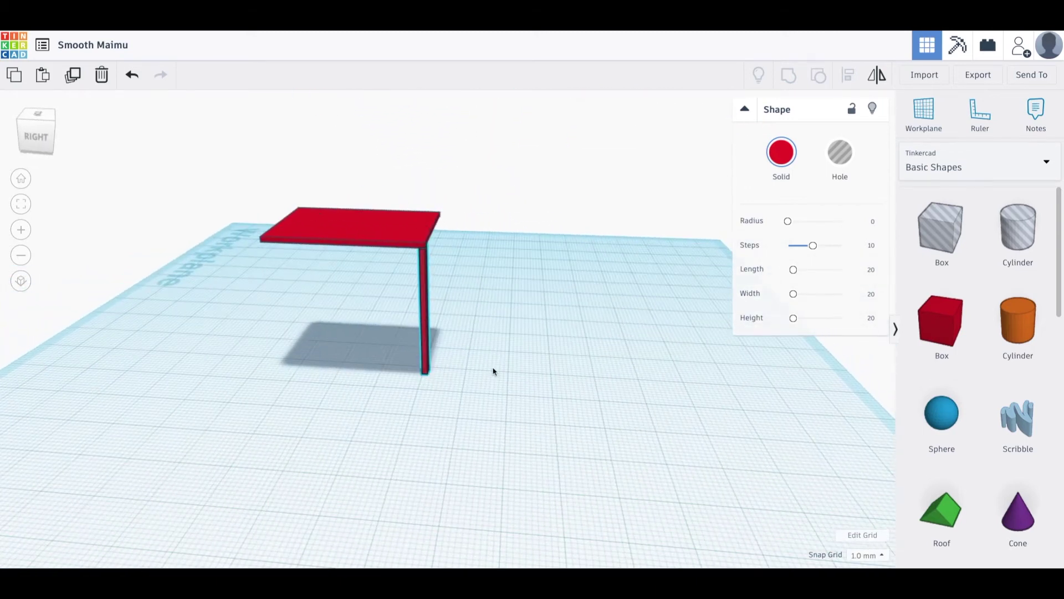
Duplicate the leg and move the copy beneath the other corner on the same long side of the tabletop
right_click_drag(487, 368, 641, 399)
scroll(602, 385, "up", 5)
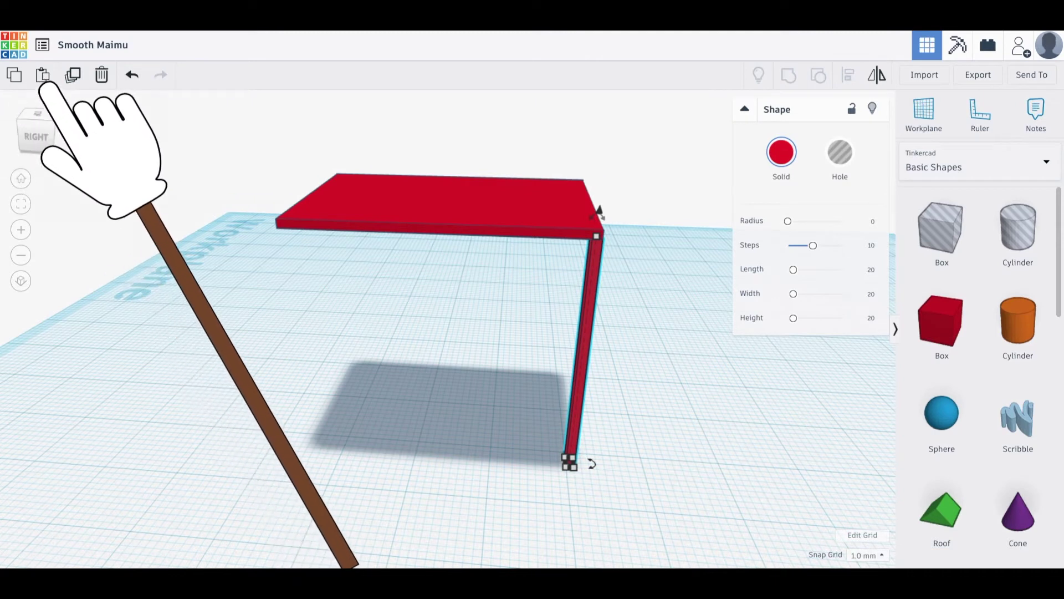
left_click(45, 80)
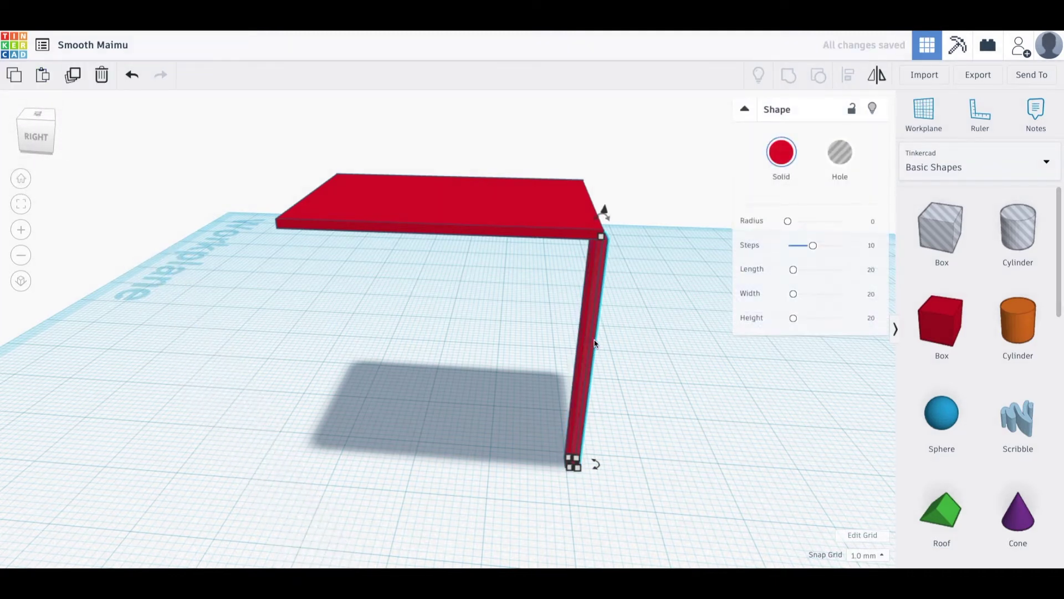
left_click_drag(531, 340, 473, 337)
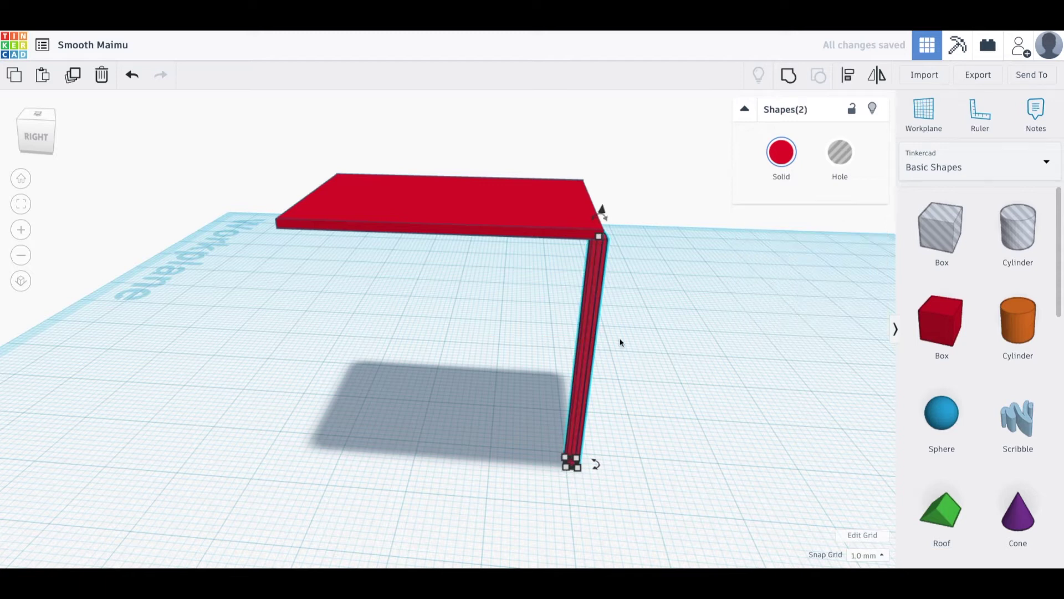
left_click(620, 342)
left_click_drag(603, 279, 290, 265)
right_click_drag(411, 316, 363, 368)
scroll(364, 372, "up", 5)
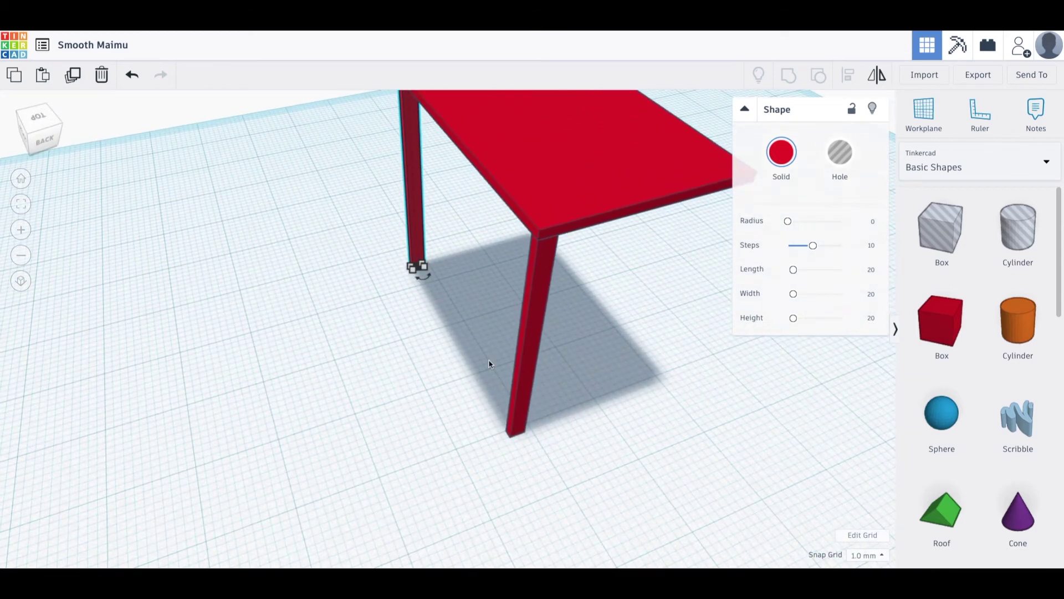
Copy both legs together, place the copies 21 mm across beneath the tabletop's opposite long side, and deselect them
scroll(489, 360, "down", 6)
middle_click_drag(476, 383, 409, 396)
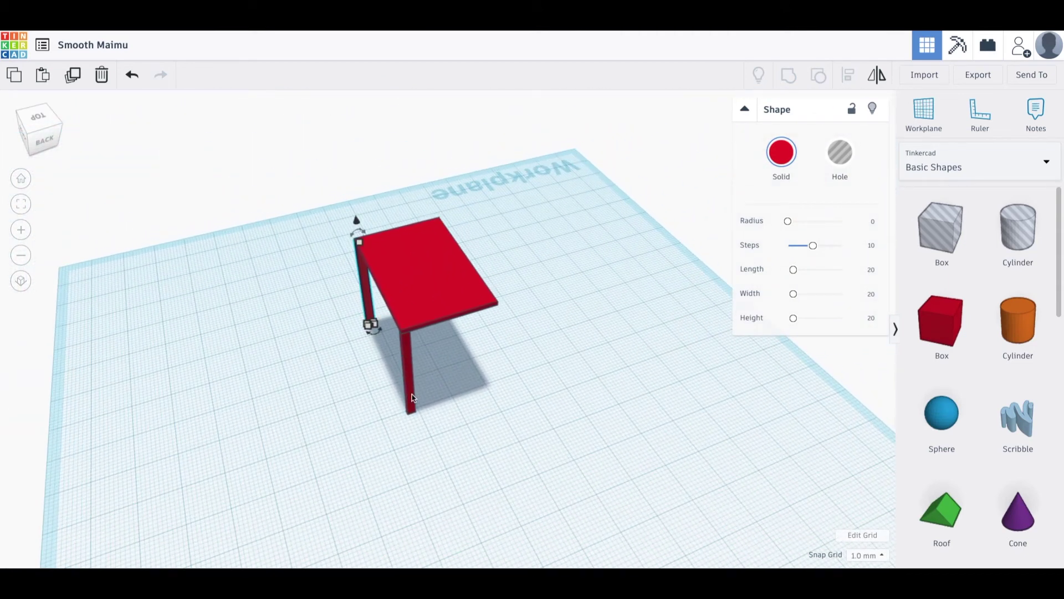
left_click(412, 395, "shift")
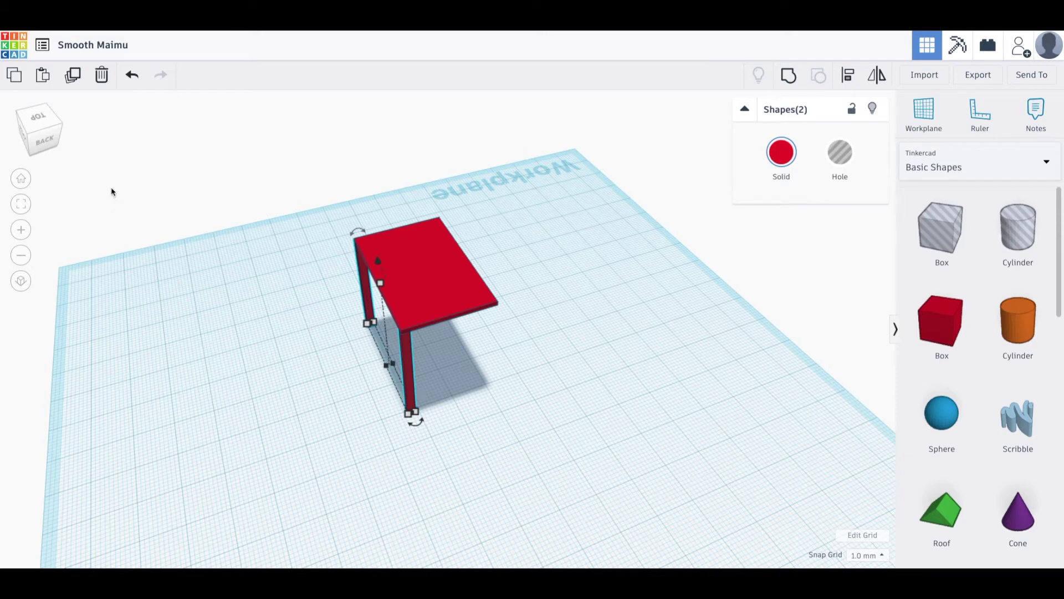
left_click(13, 78)
left_click(43, 74)
left_click_drag(414, 352, 497, 334)
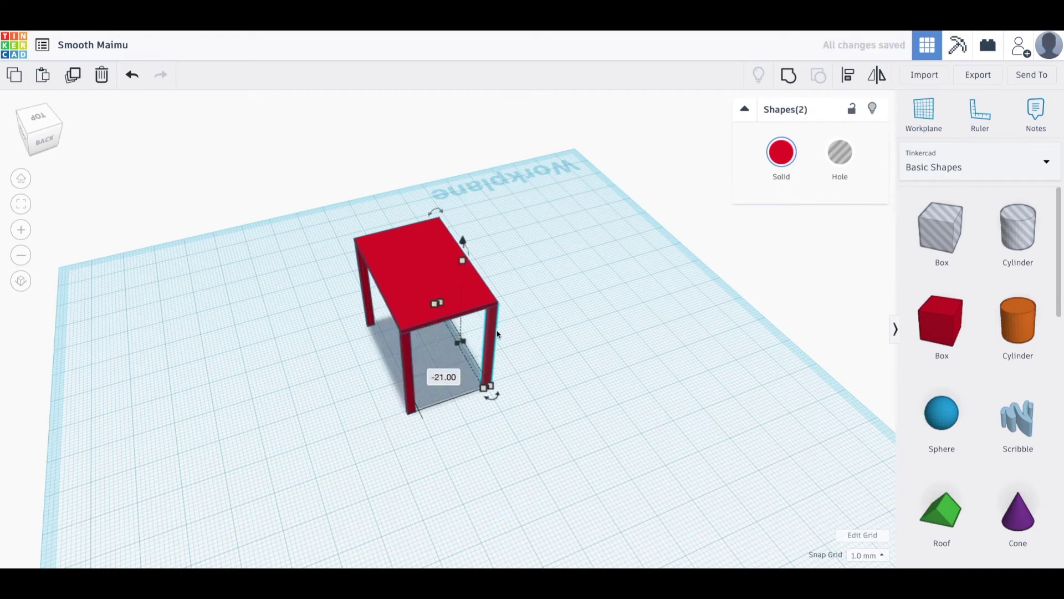
scroll(487, 348, "up", 5)
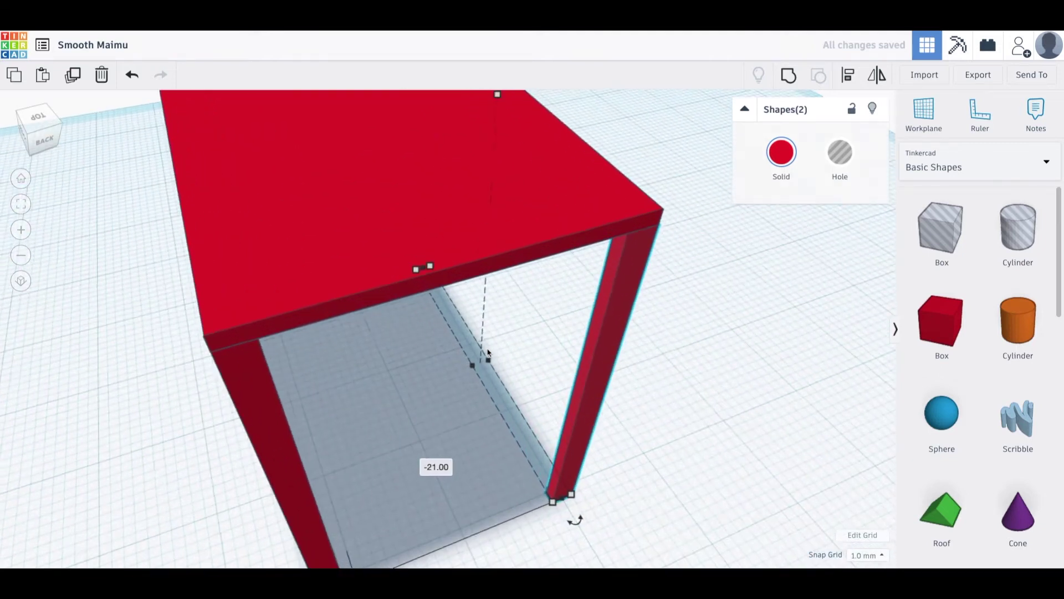
right_click_drag(449, 291, 572, 321)
scroll(573, 321, "down", 5)
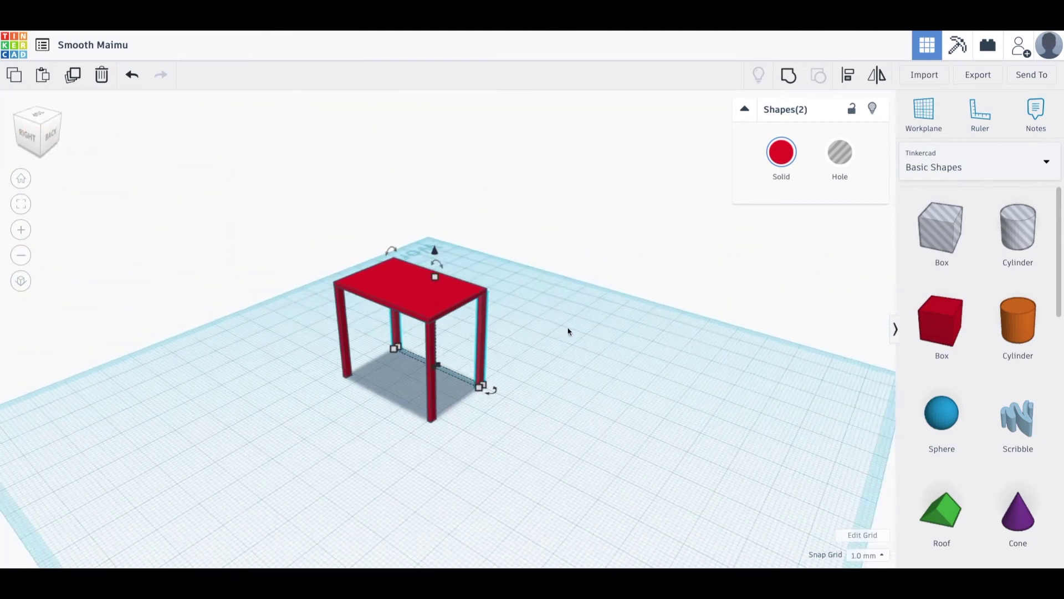
right_click_drag(556, 354, 708, 338)
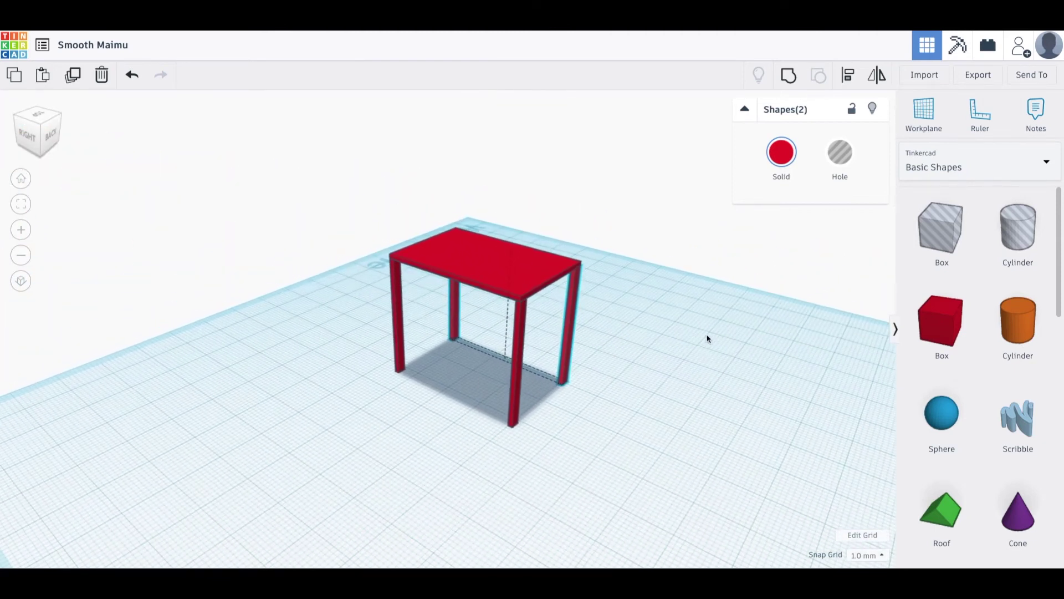
left_click(672, 367)
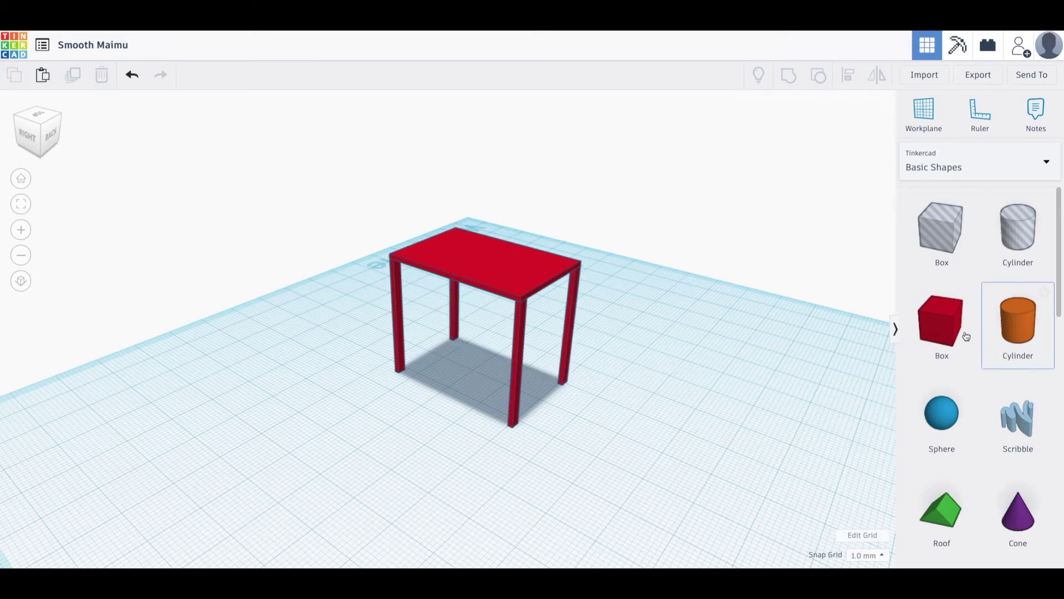
Add a solid box beside the desk as a chair seat, 2 mm high and 18 mm along one side
left_click_drag(945, 333, 373, 453)
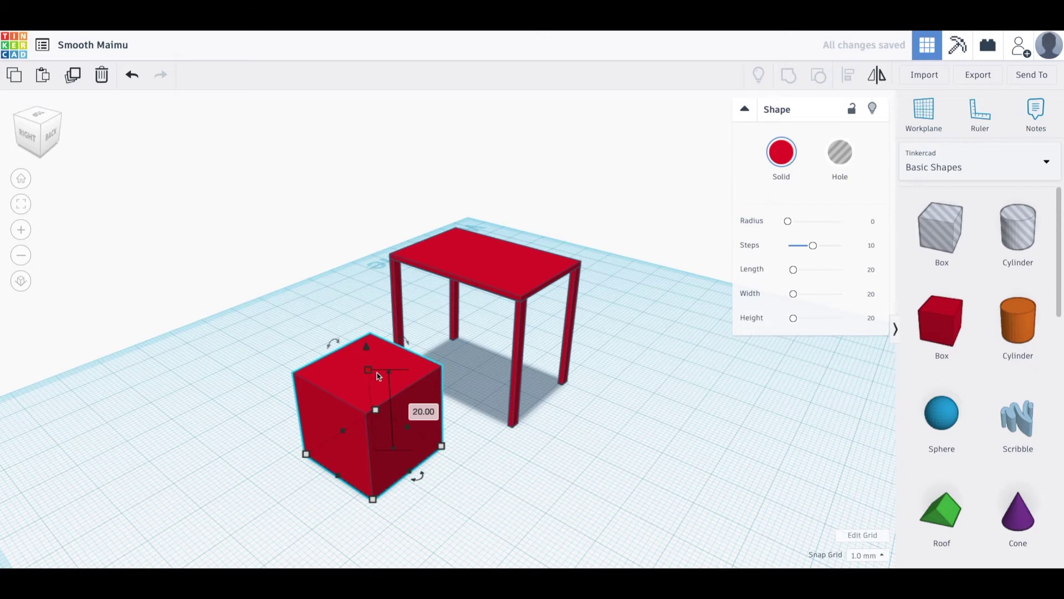
left_click(425, 412)
type("2")
key("Return")
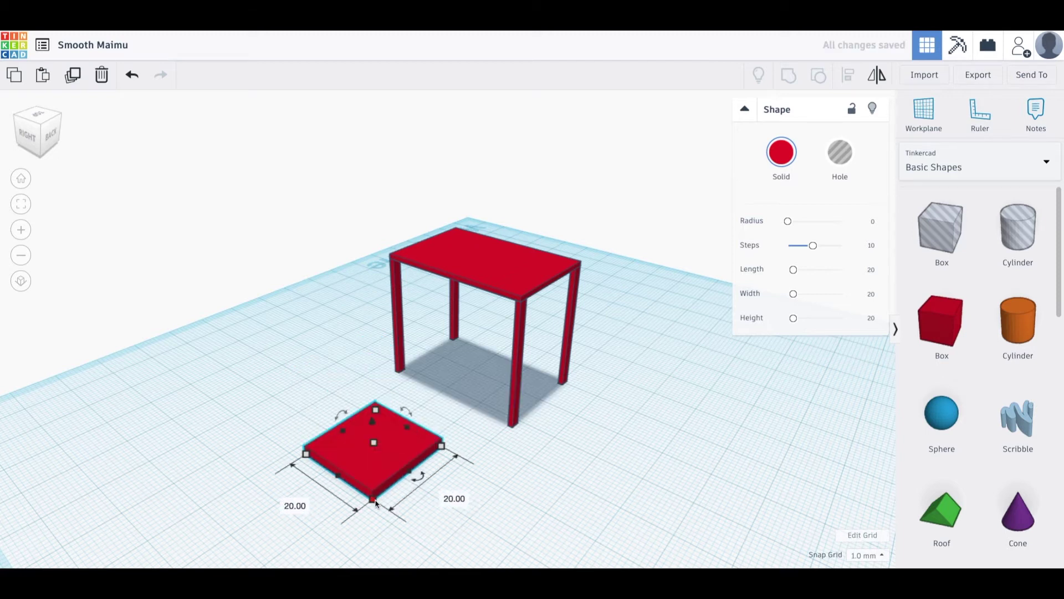
left_click(296, 506)
type("18")
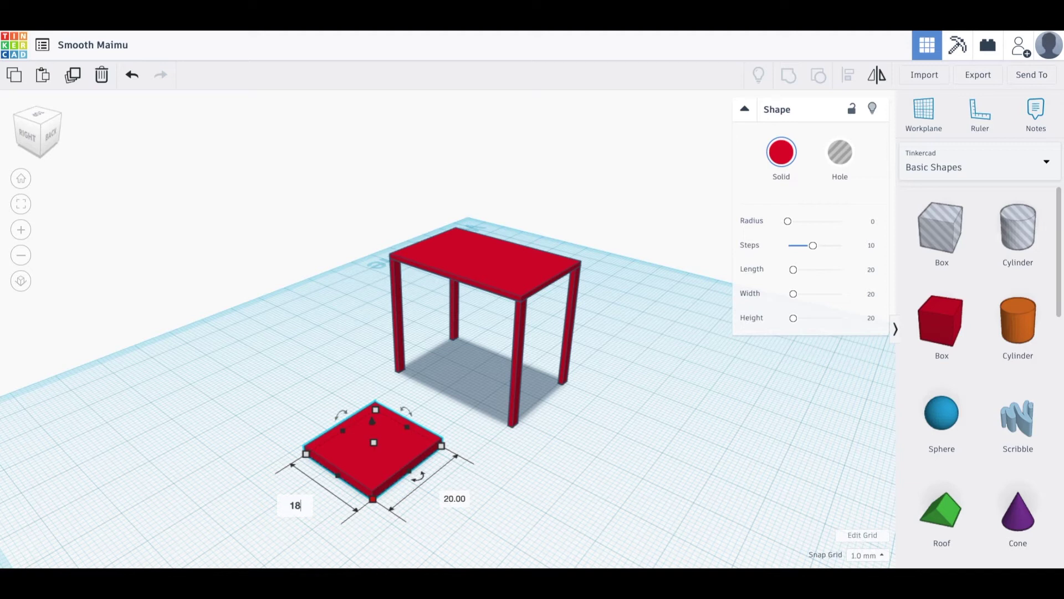
left_click(452, 498)
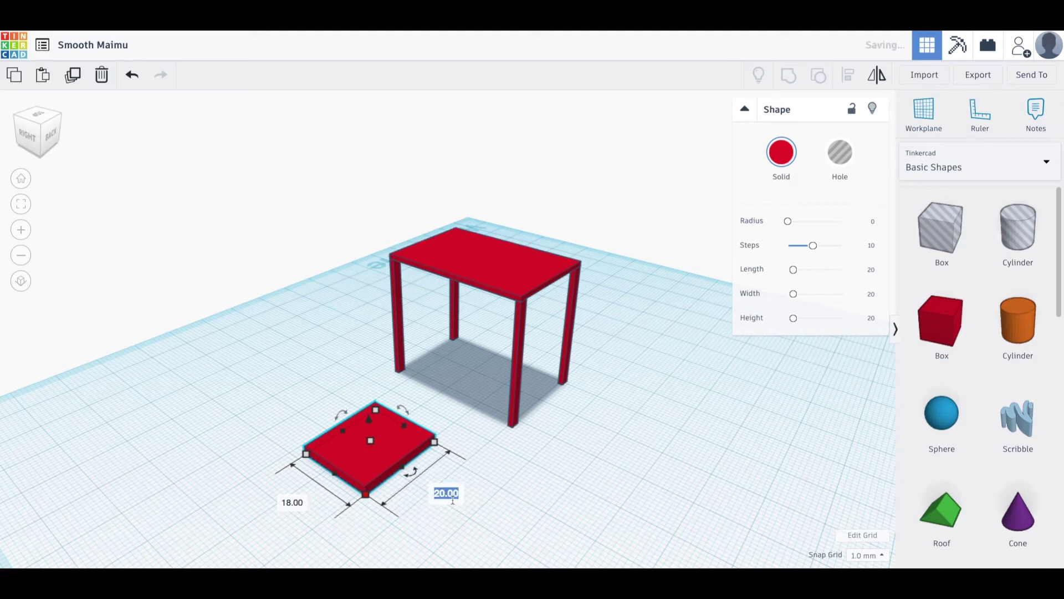
type("24")
key("Return")
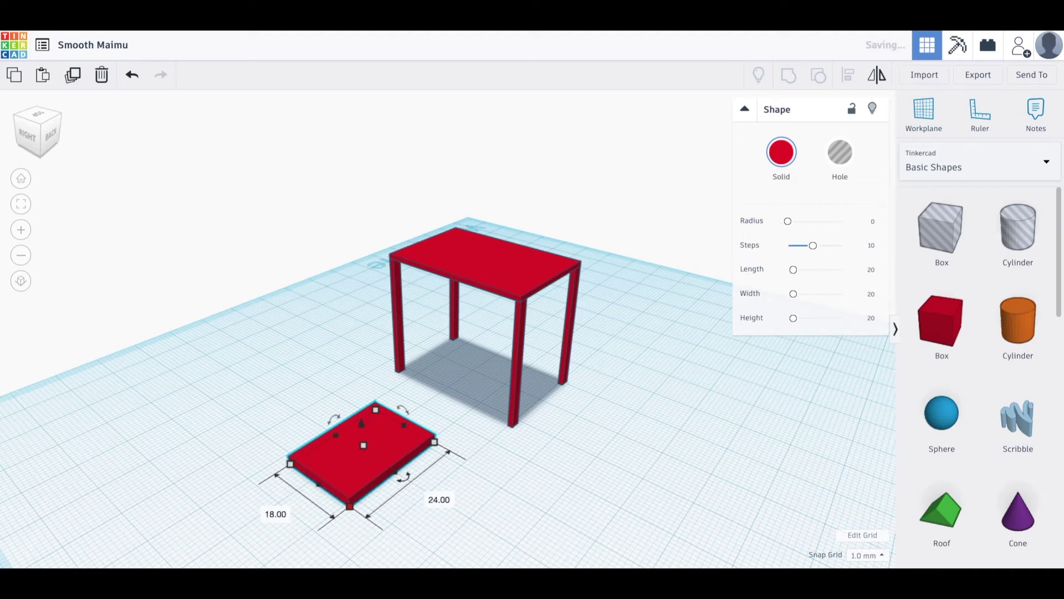
Set the seat slab's other side to 12 mm and deselect it
left_click(437, 500)
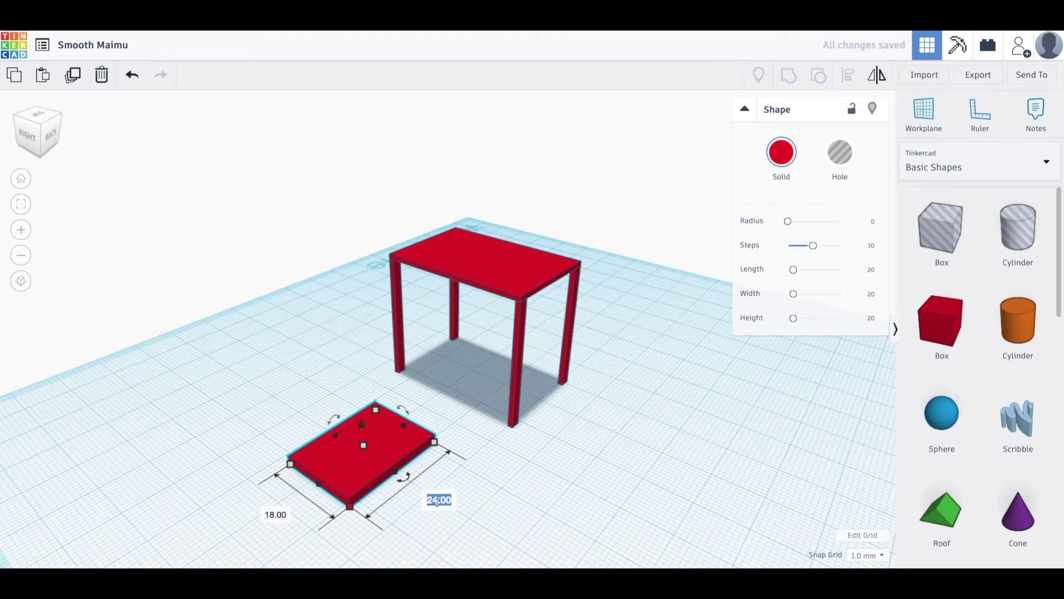
type("12")
key("Return")
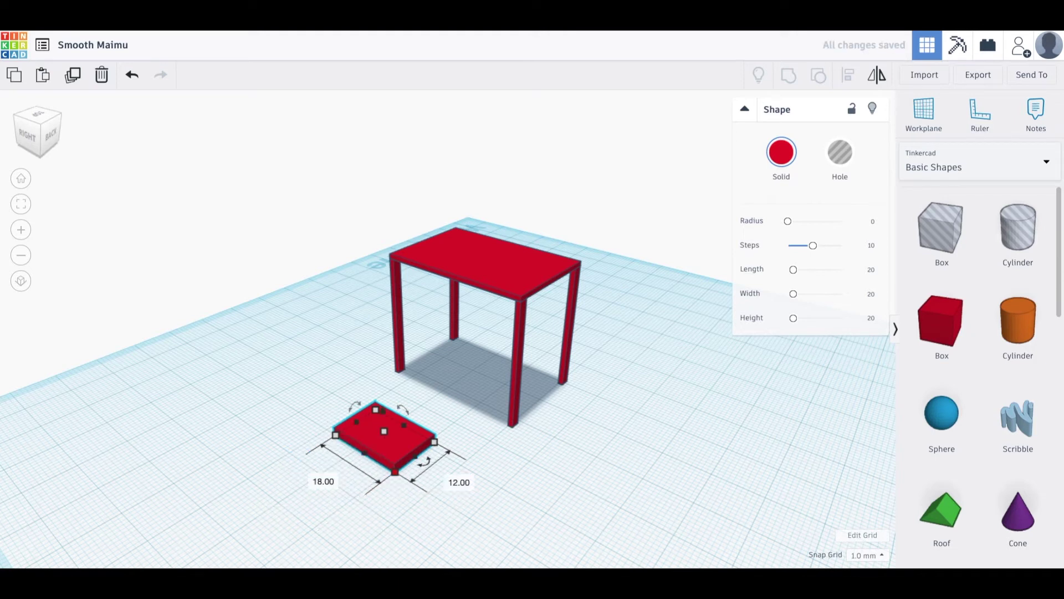
left_click(416, 507)
Raise the seat slab above the workplane to about half the desk's height and deselect it
right_click_drag(416, 508, 374, 477)
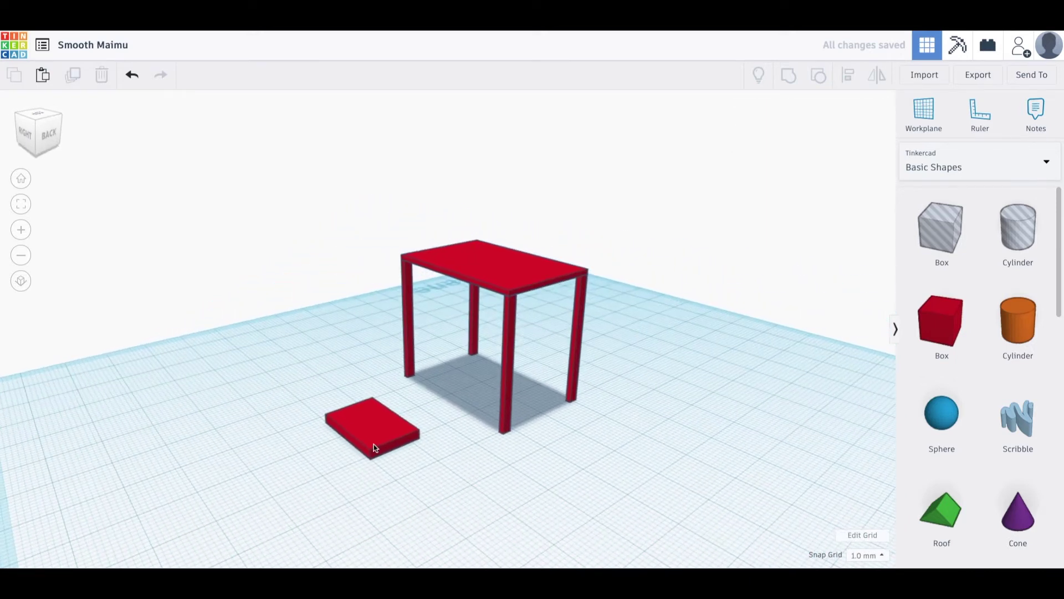
left_click(375, 448)
left_click_drag(371, 400, 380, 325)
right_click_drag(401, 371, 440, 427)
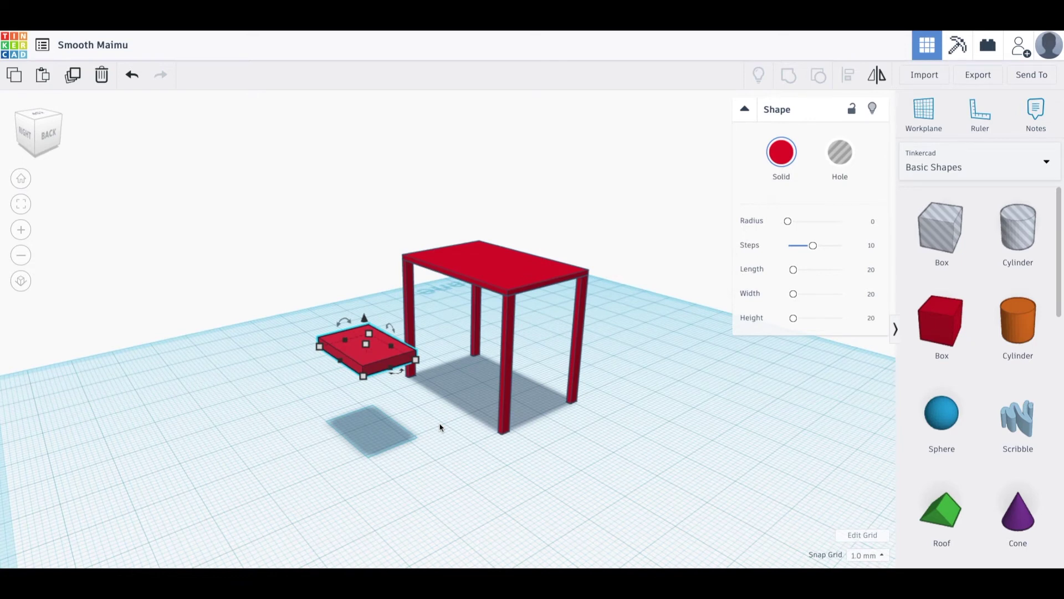
left_click(314, 421)
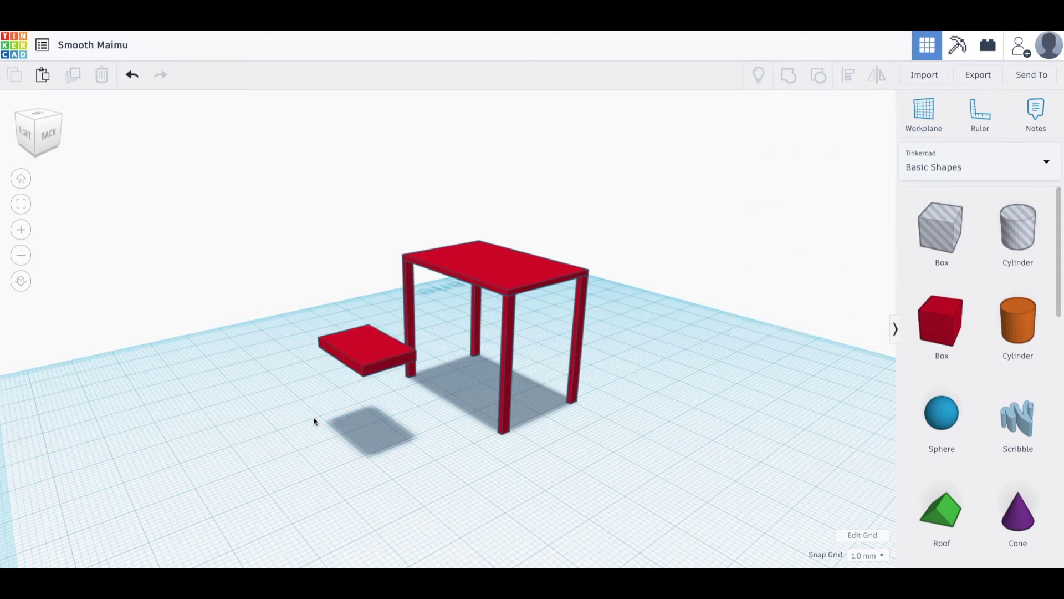
Add a solid box against the seat's outer edge and thin it to a 2 mm backrest panel
right_click_drag(424, 444, 376, 442)
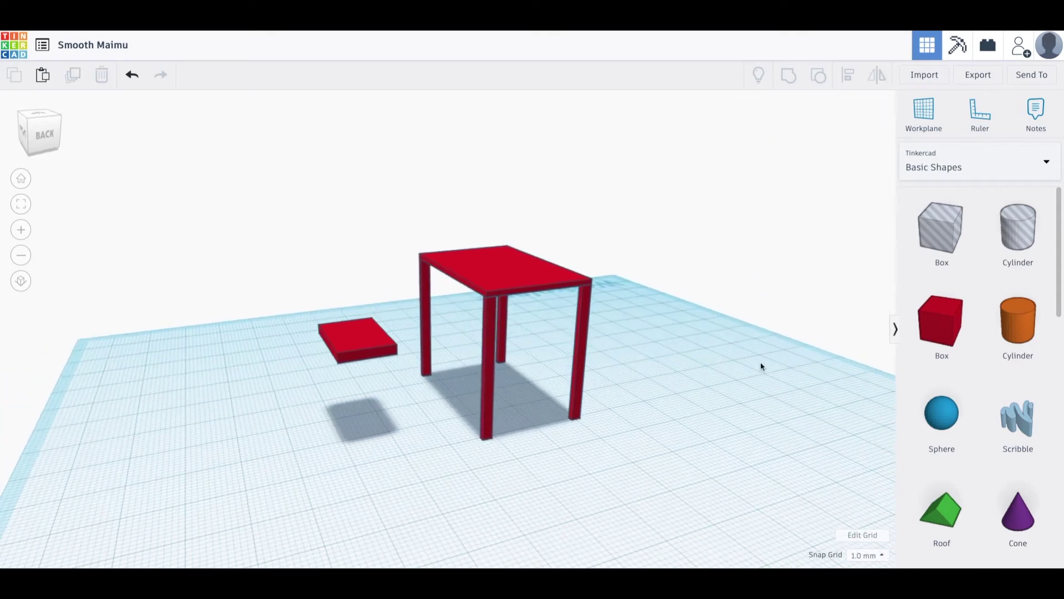
left_click_drag(876, 353, 288, 431)
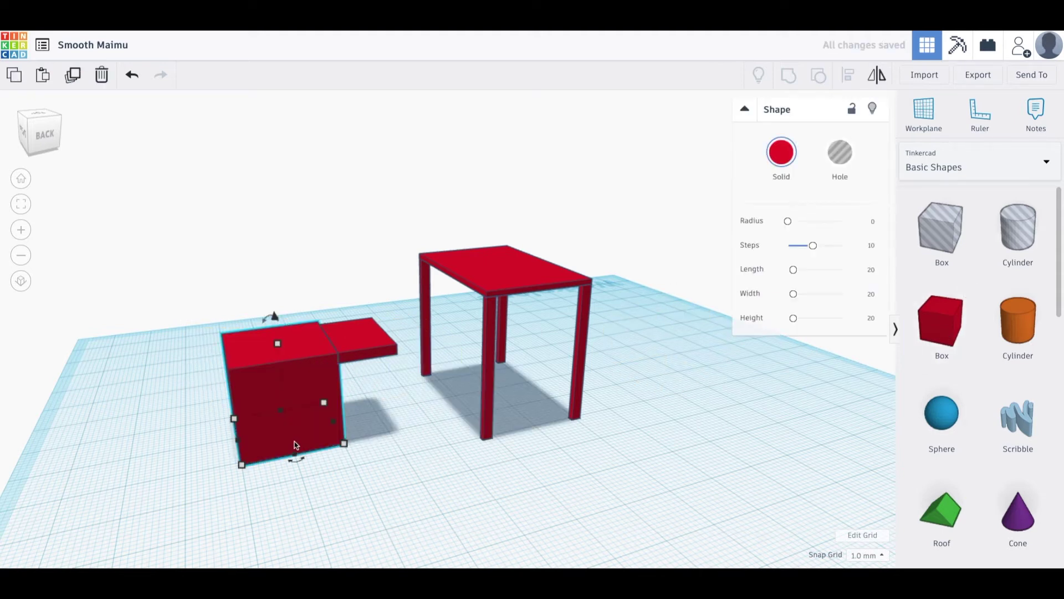
left_click(257, 423)
left_click(333, 425)
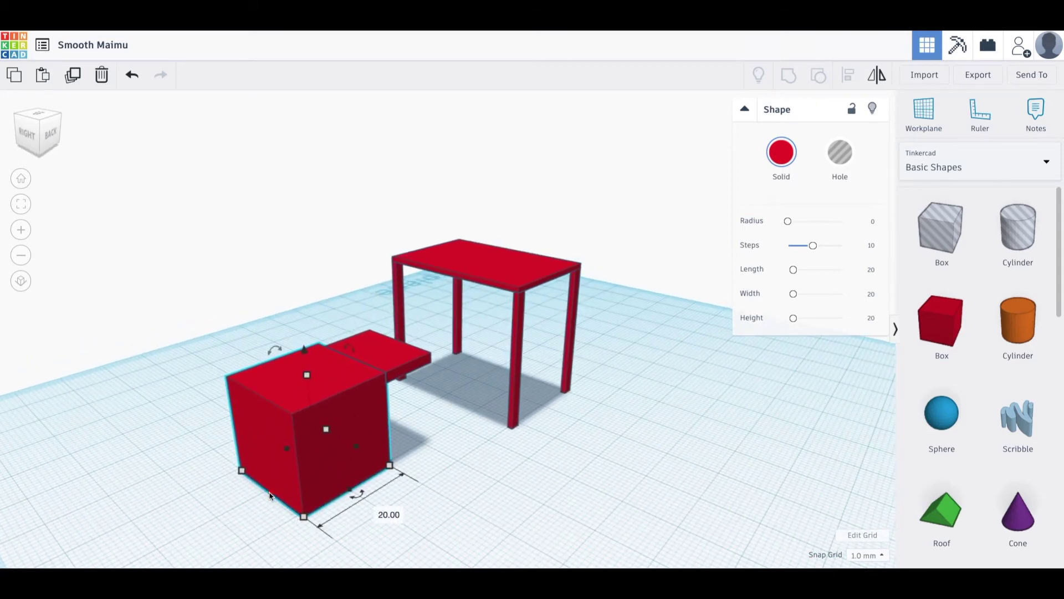
left_click_drag(270, 494, 356, 456)
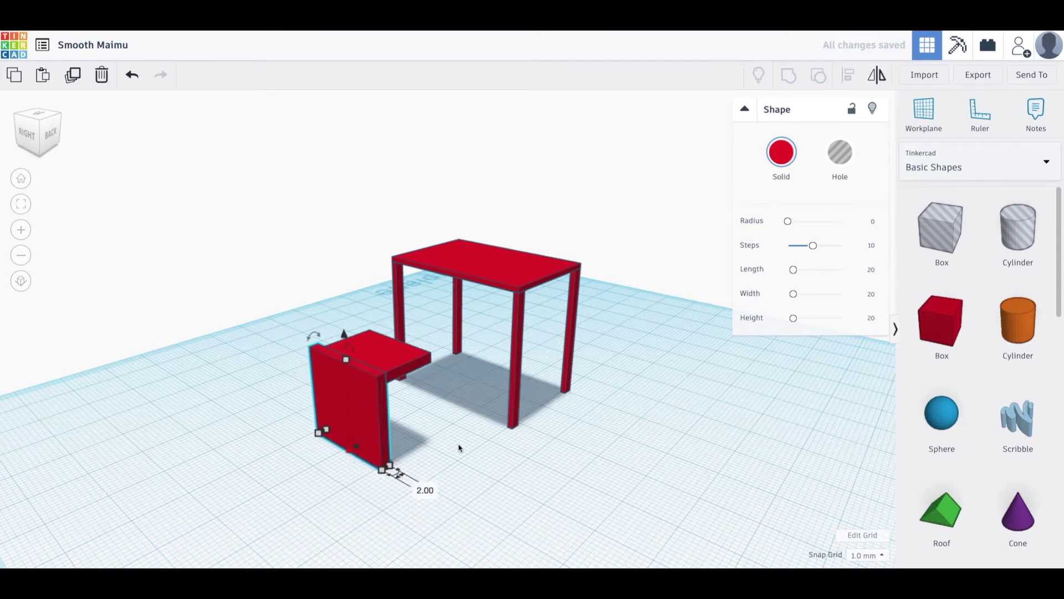
right_click_drag(441, 447, 415, 446)
Stretch the backrest panel upward so it rises well above the seat, then deselect it
mouse_move(333, 357)
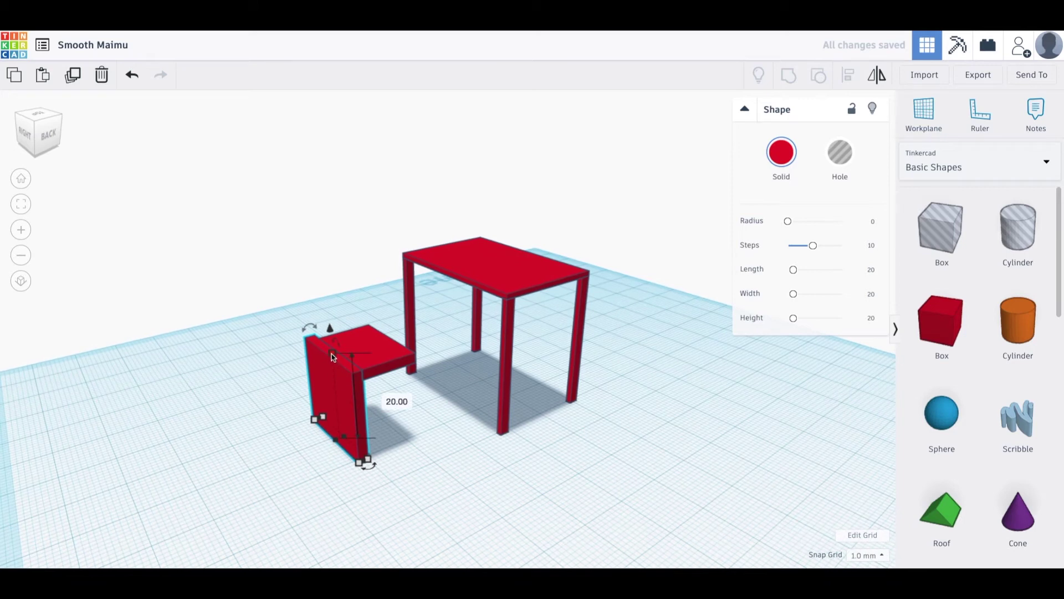
left_click_drag(332, 357, 335, 286)
right_click_drag(432, 344, 305, 354)
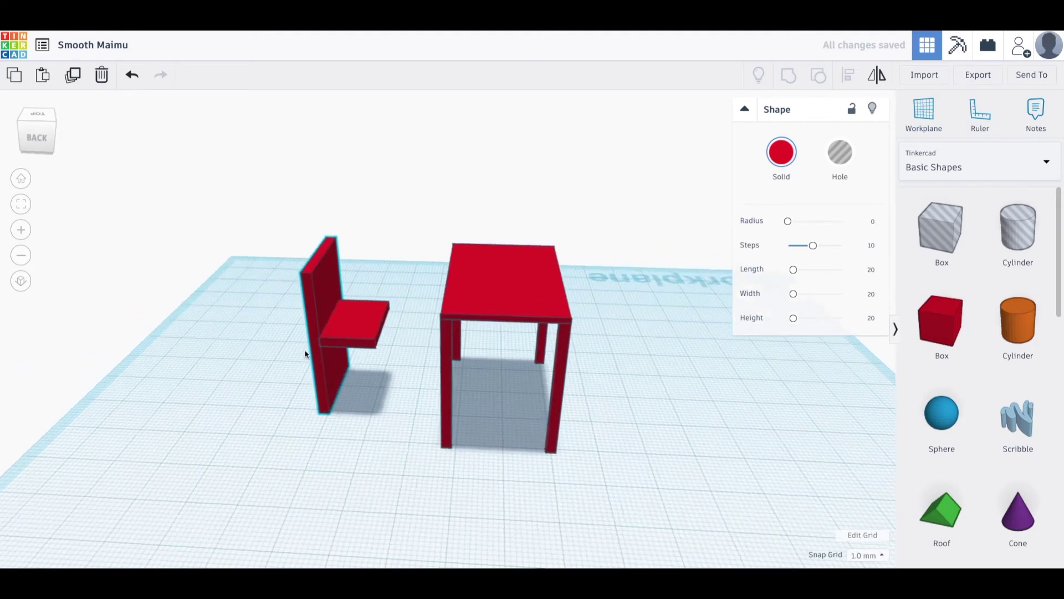
left_click(342, 461)
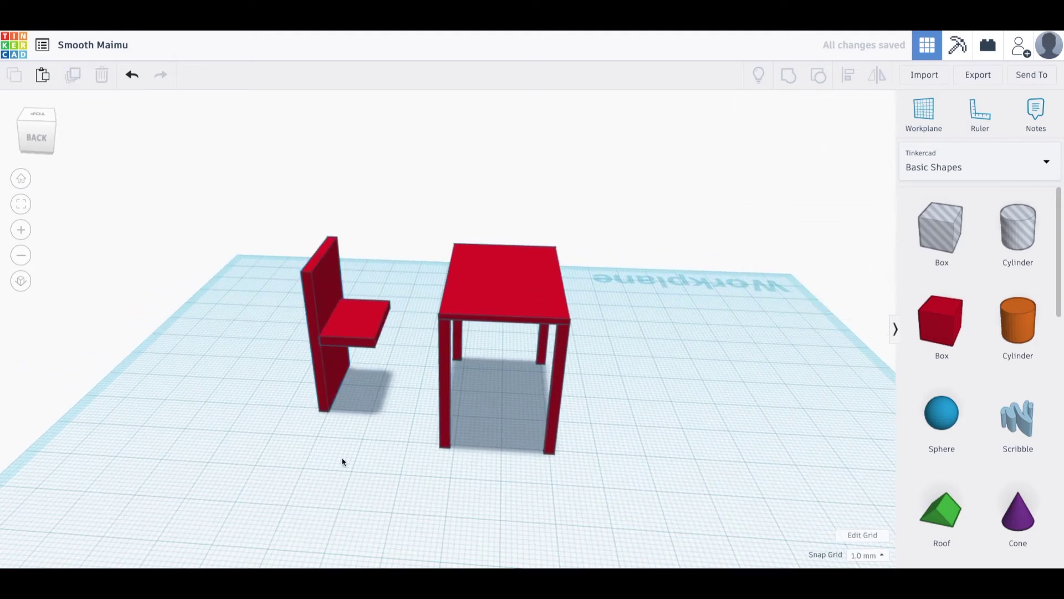
left_click(334, 375)
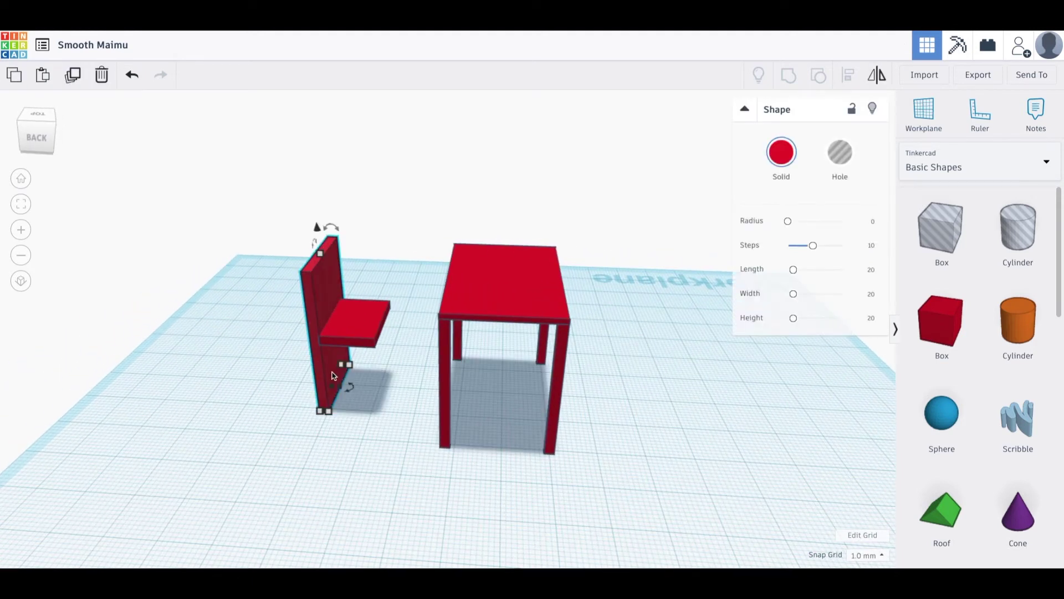
left_click(383, 405)
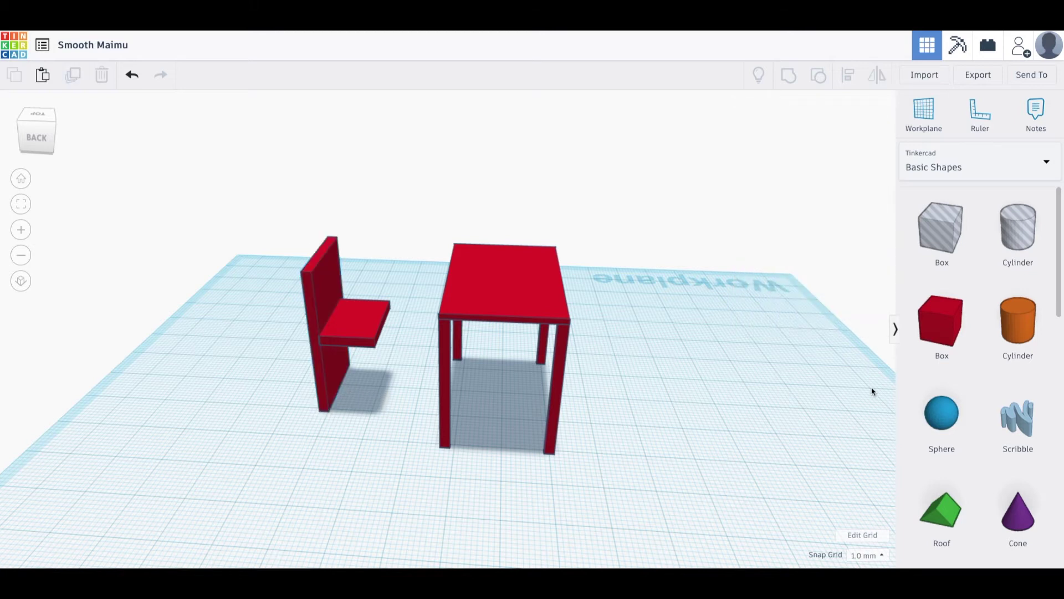
Add a third chair box, thin it to 1 mm, and move the panel under the seat's front edge facing the desk
left_click_drag(944, 340, 288, 485)
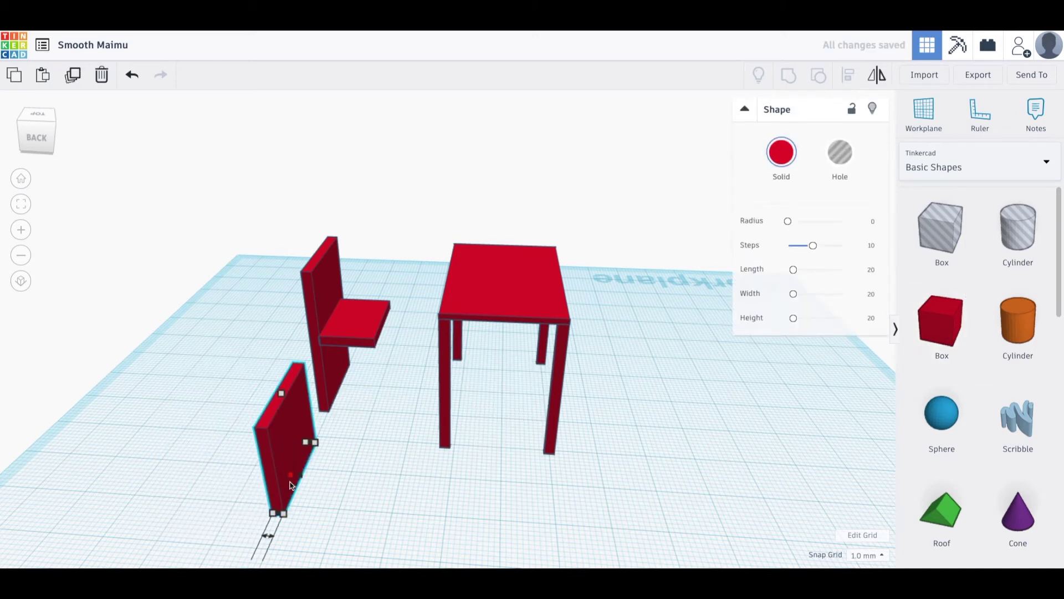
middle_click_drag(311, 487, 344, 409)
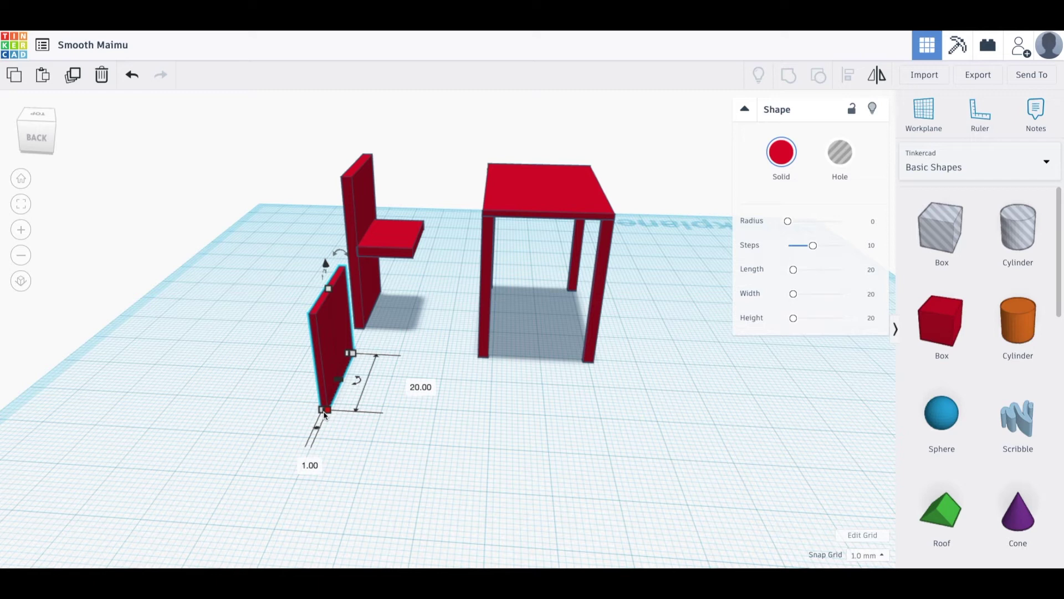
left_click_drag(326, 412, 422, 292)
right_click_drag(423, 290, 415, 390)
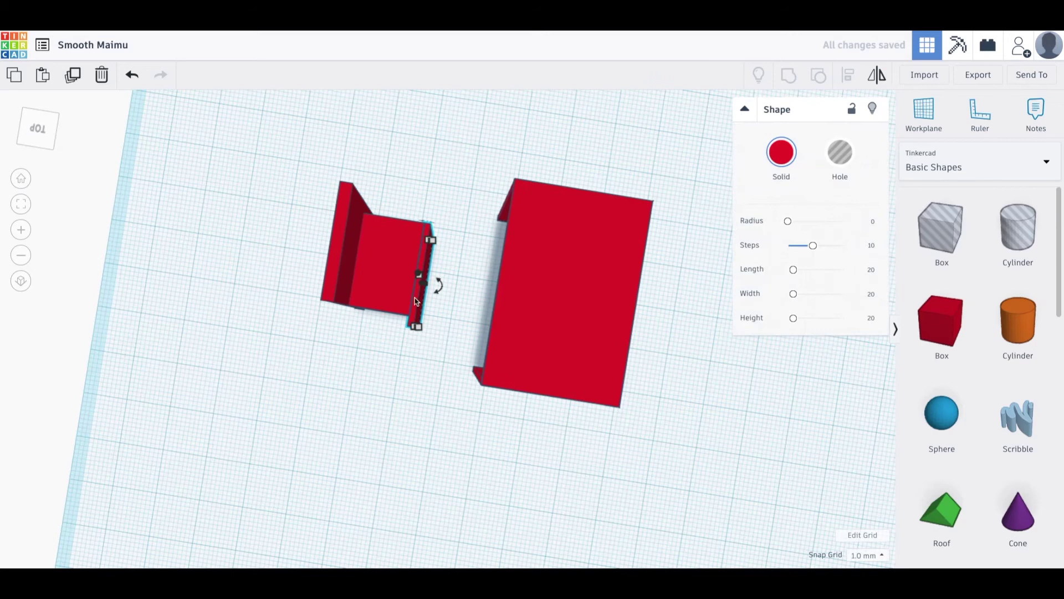
Shorten the chair's front support panel to 18 mm across the seat's front edge
scroll(417, 305, "down", 5)
scroll(416, 311, "up", 8)
right_click_drag(413, 324, 436, 204)
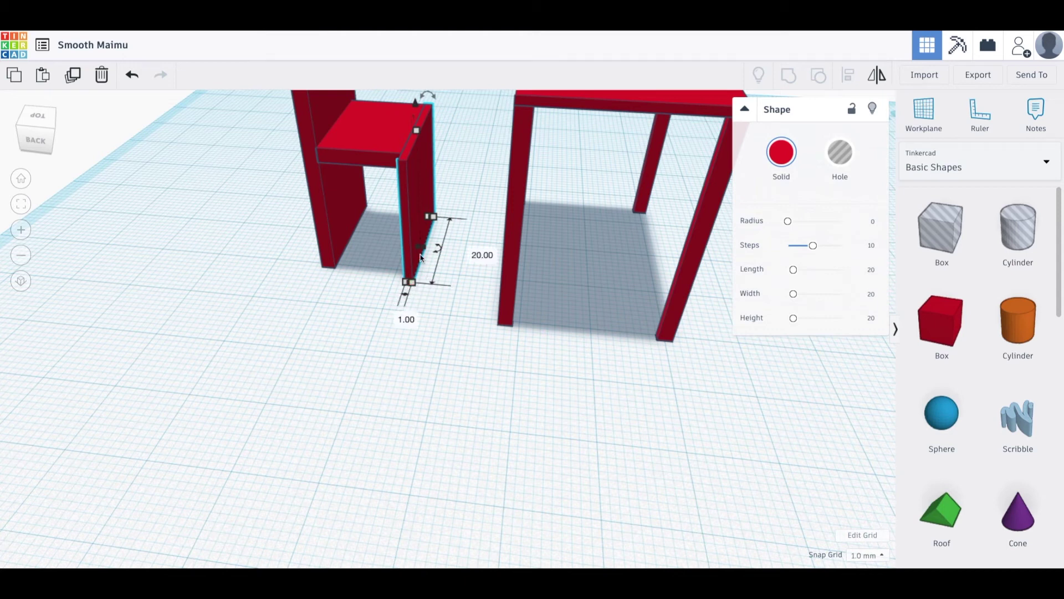
left_click(475, 253)
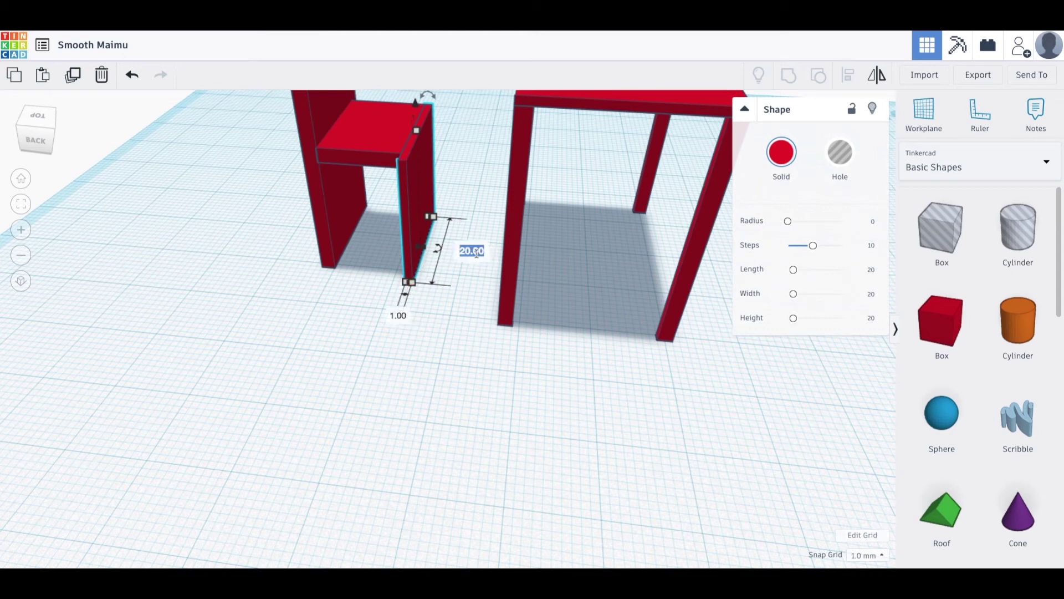
type("19")
key("Return")
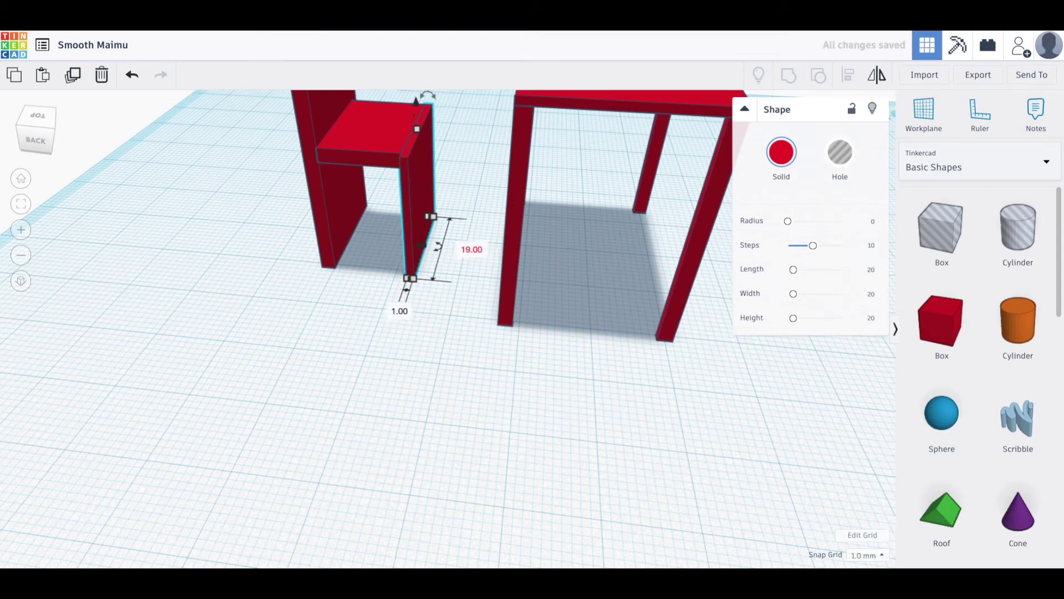
left_click(473, 251)
type("18")
key("Return")
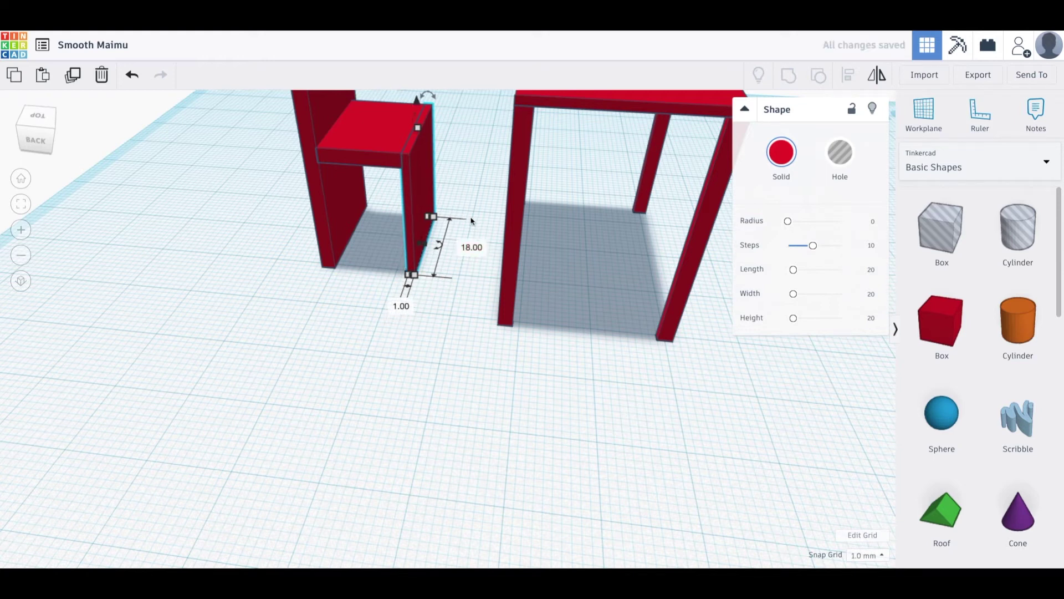
Group the chair's seat, backrest and front support into one shape and deselect it
middle_click_drag(467, 231, 474, 384)
right_click_drag(474, 384, 443, 325)
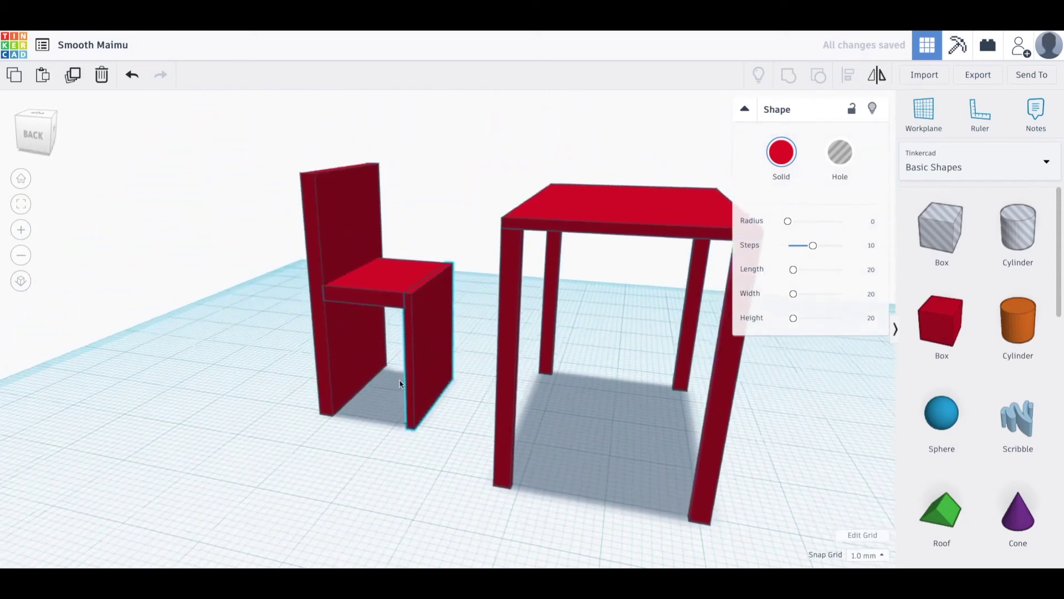
left_click(317, 363)
right_click_drag(314, 363, 336, 323)
mouse_move(329, 402)
left_click_drag(340, 422, 368, 463)
right_click_drag(368, 463, 318, 406)
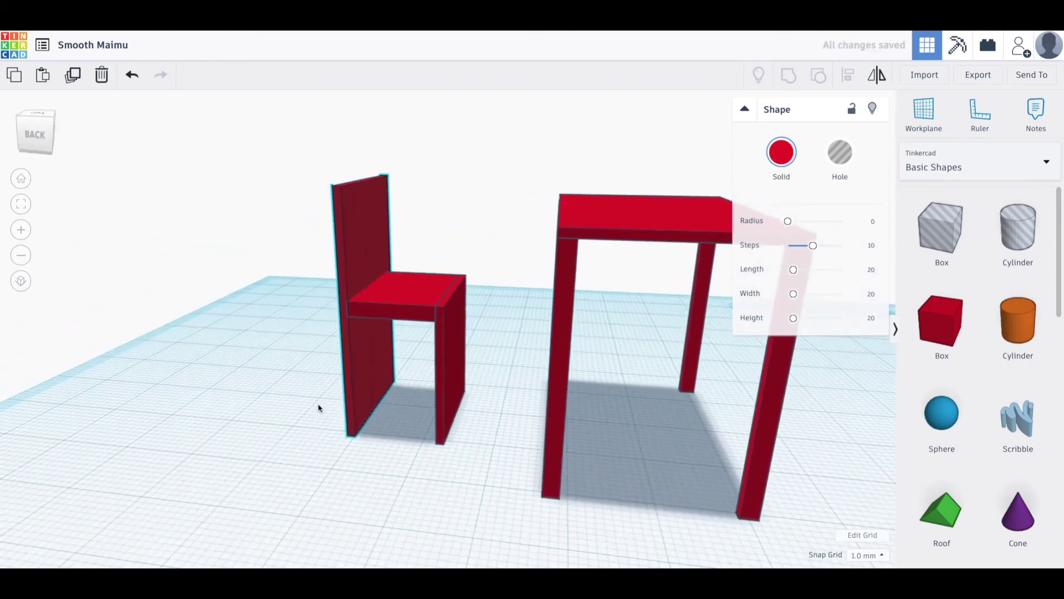
left_click(290, 365)
left_click_drag(285, 173, 496, 469)
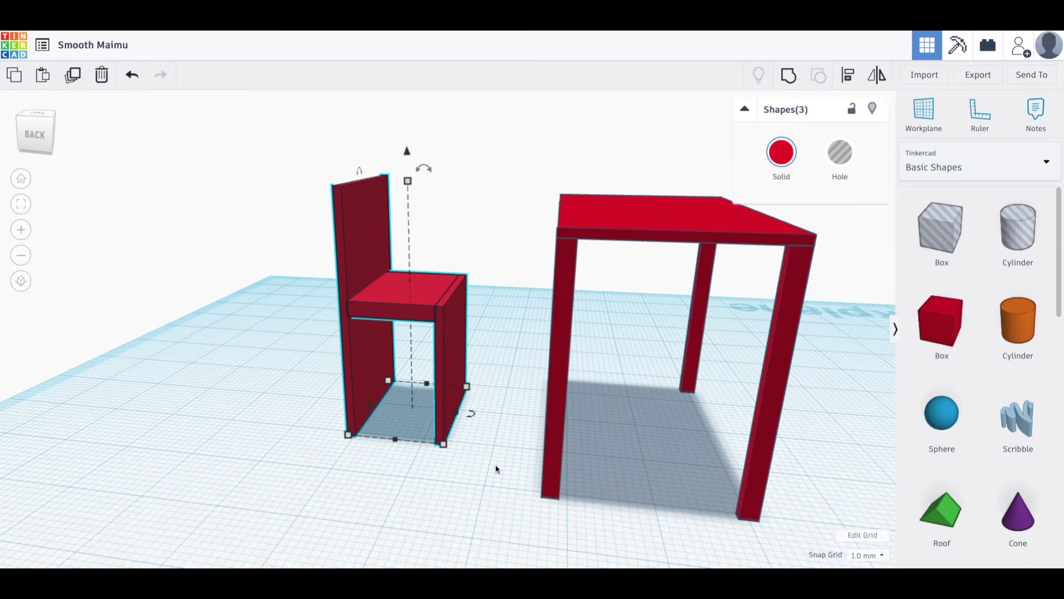
left_click(788, 76)
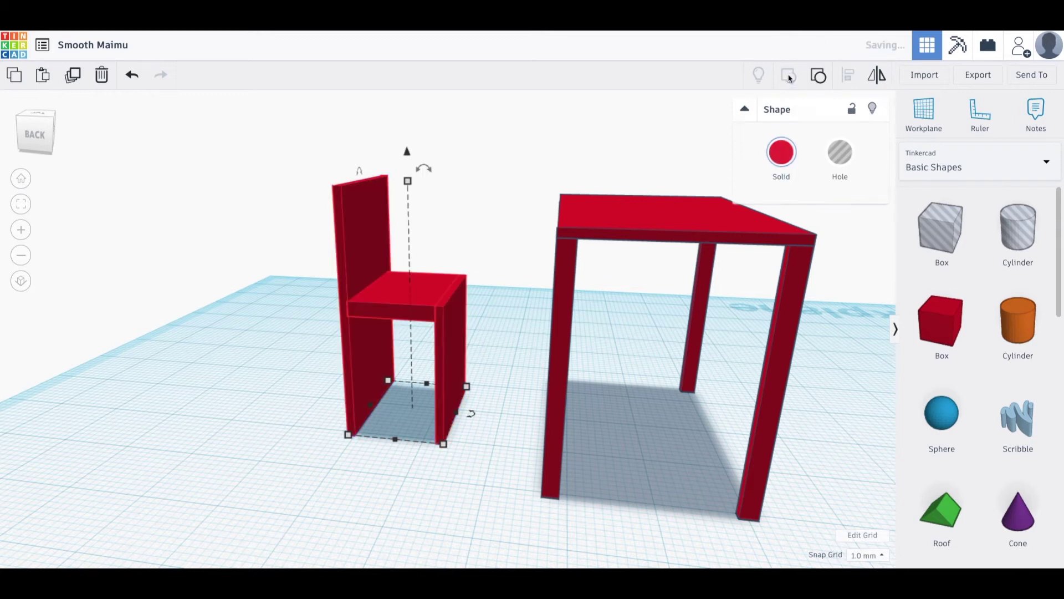
left_click(475, 261)
right_click_drag(475, 261, 472, 317)
scroll(522, 316, "down", 5)
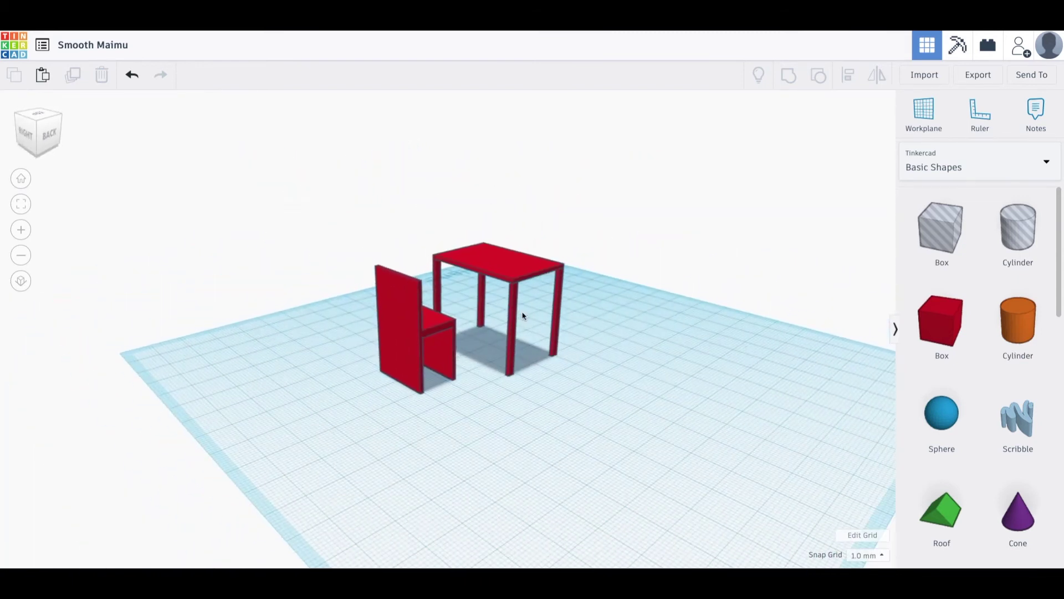
scroll(519, 317, "down", 3)
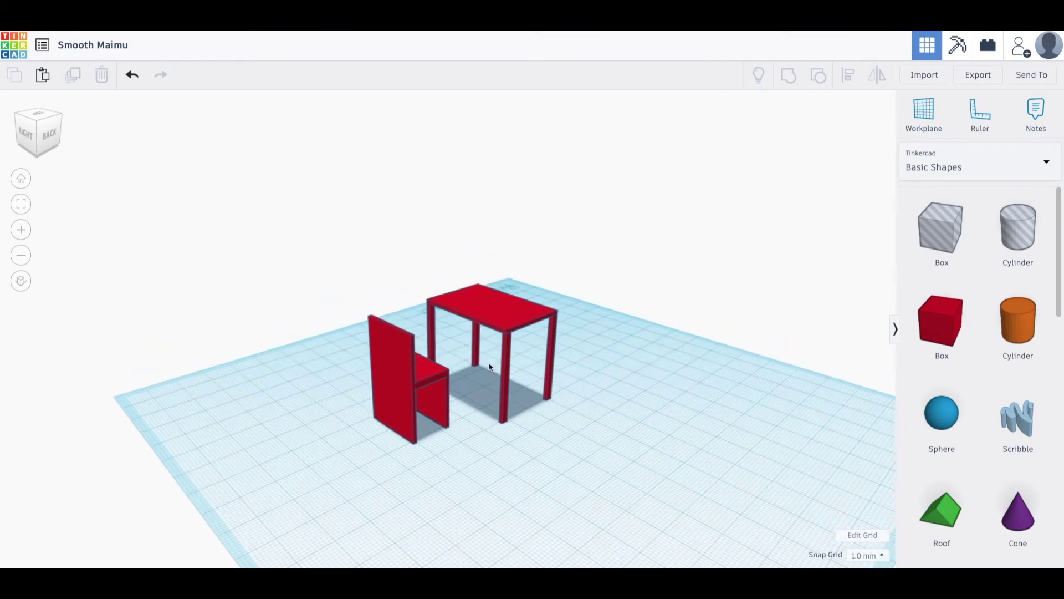
scroll(488, 366, "up", 3)
scroll(488, 366, "up", 4)
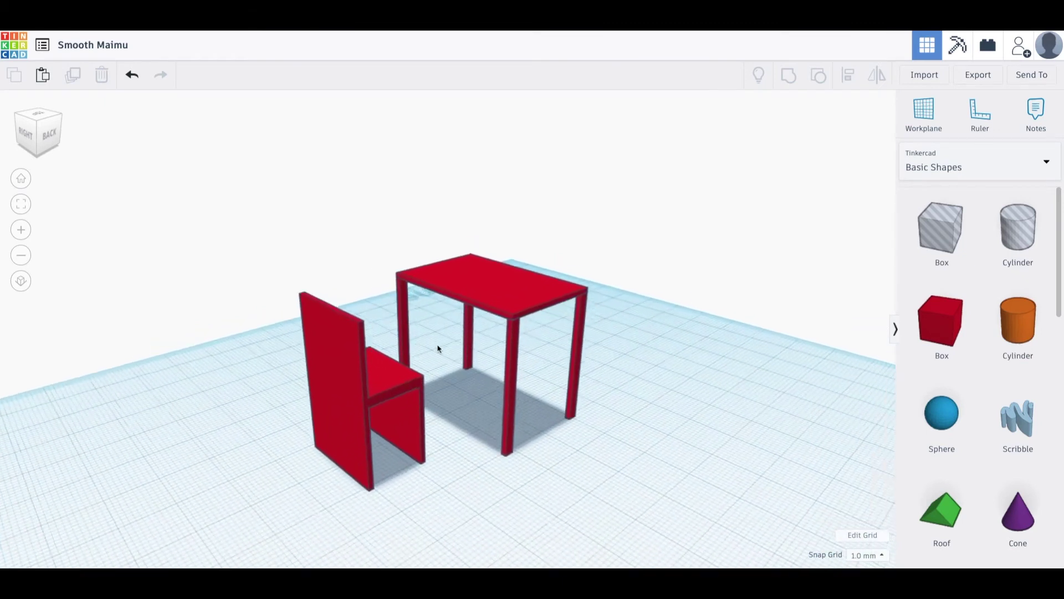
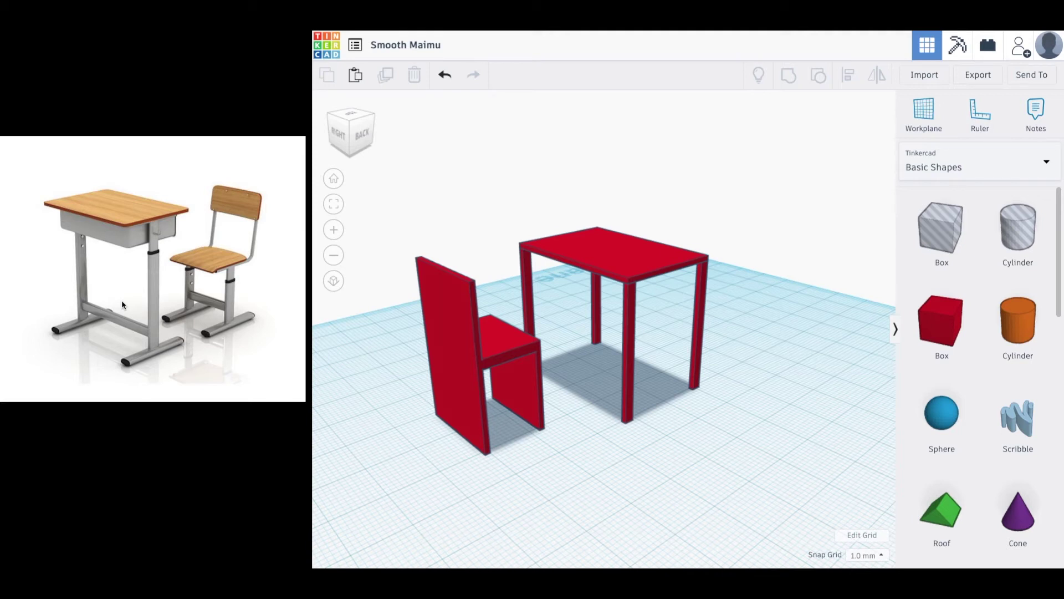
Add a solid box on the empty workplane beside the desk and set its height to 0.5 mm
scroll(649, 384, "down", 5)
middle_click_drag(650, 382, 615, 408)
scroll(504, 366, "up", 3)
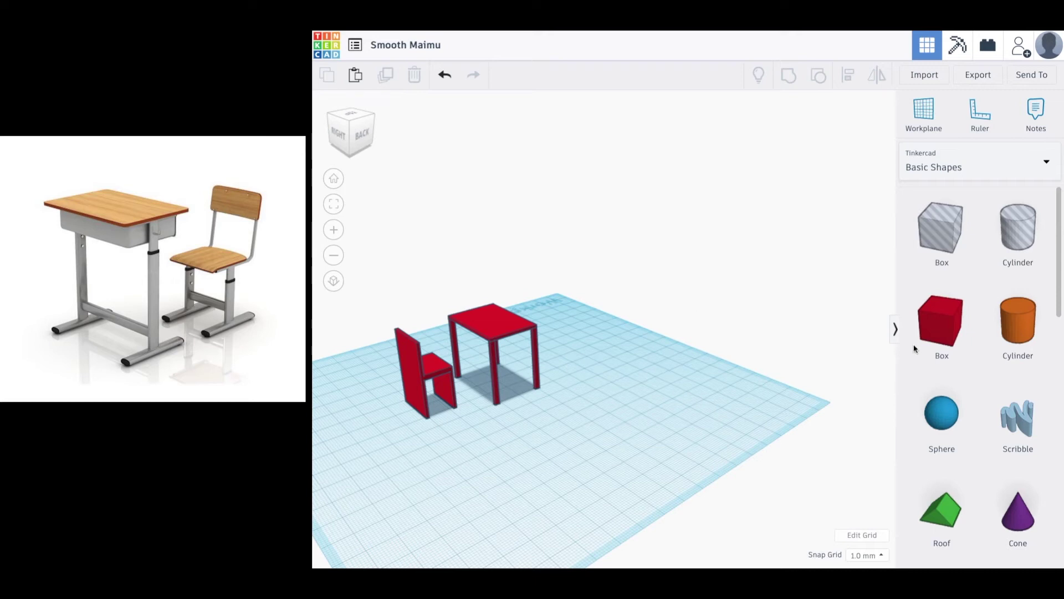
left_click_drag(941, 322, 635, 414)
mouse_move(634, 373)
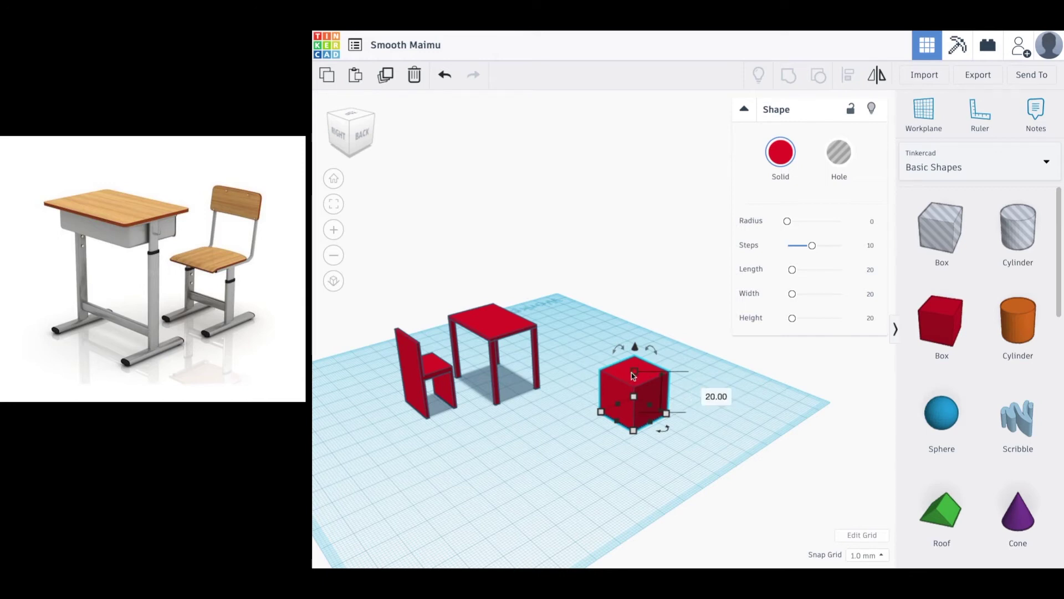
left_click(710, 392)
type("0.5")
key("Return")
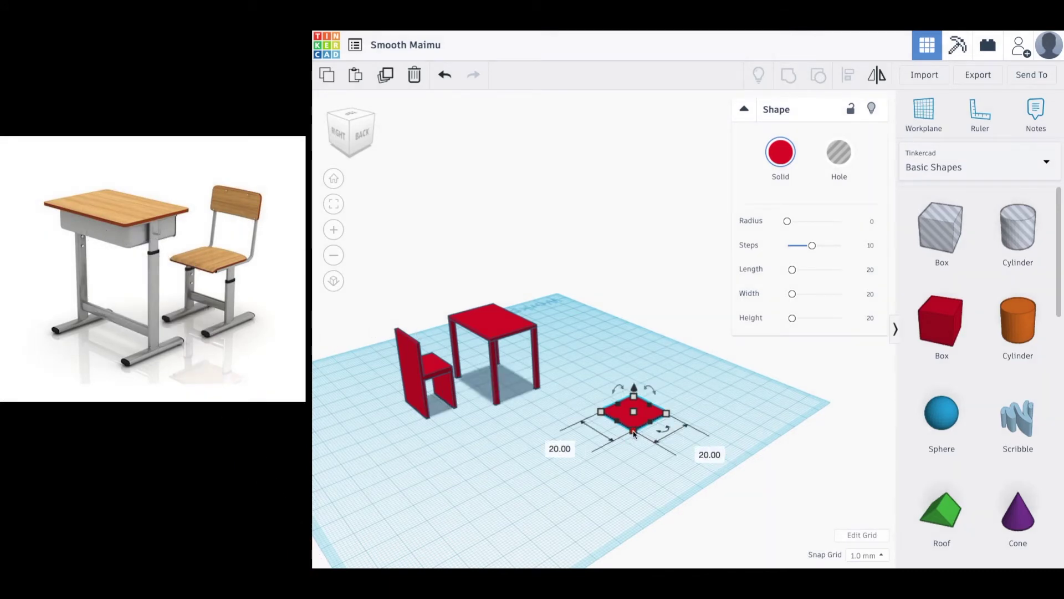
Set the thin plate's footprint to 24 mm by 36 mm
left_click(560, 448)
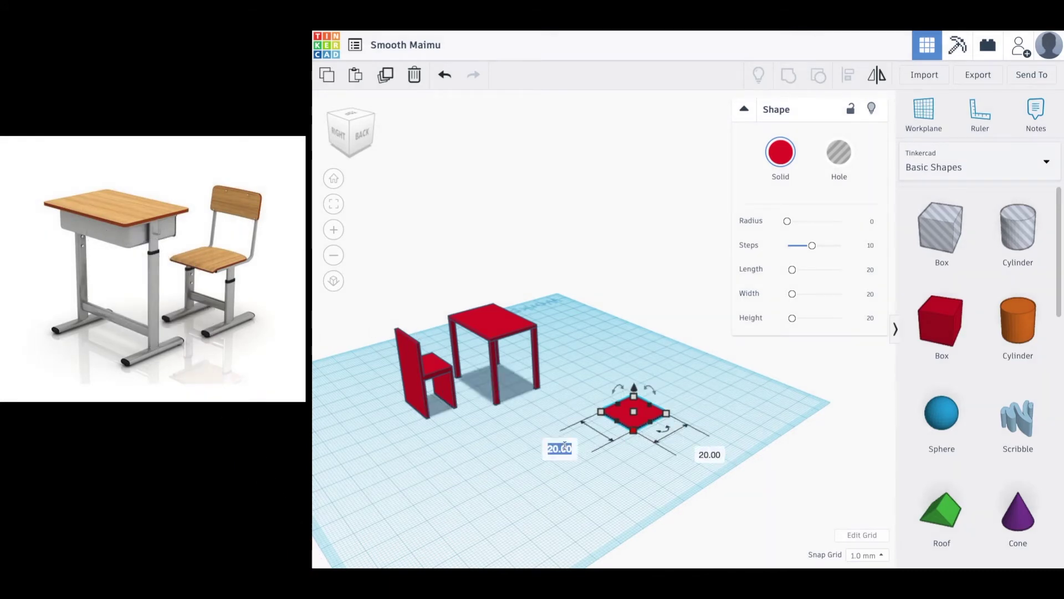
type("24")
left_click(720, 460)
type("36")
key("Return")
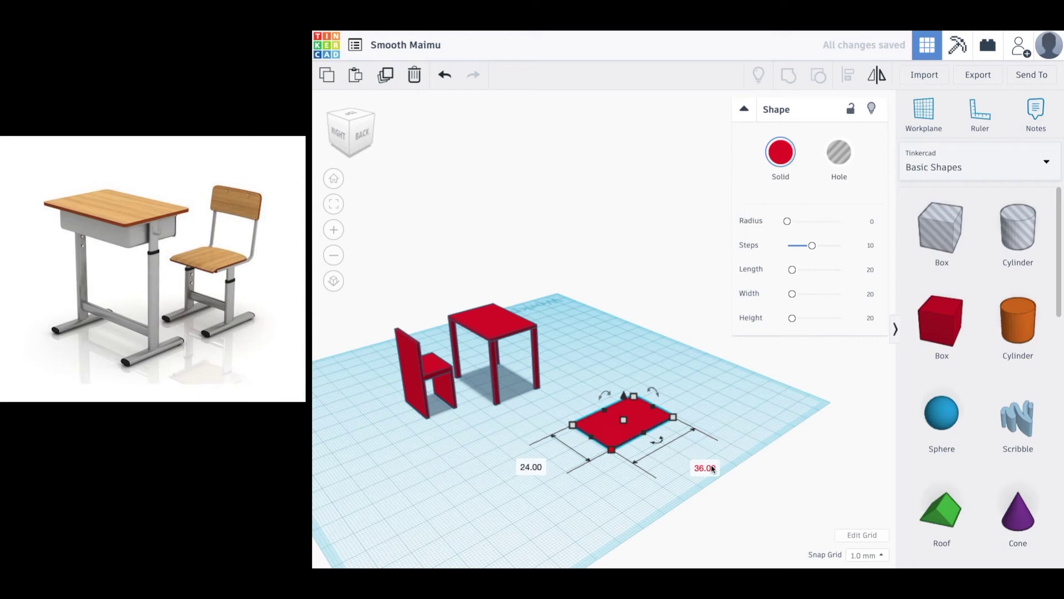
left_click(699, 467)
left_click(643, 424)
Shorten the plate's longer side to 30 mm
scroll(645, 435, "up", 3)
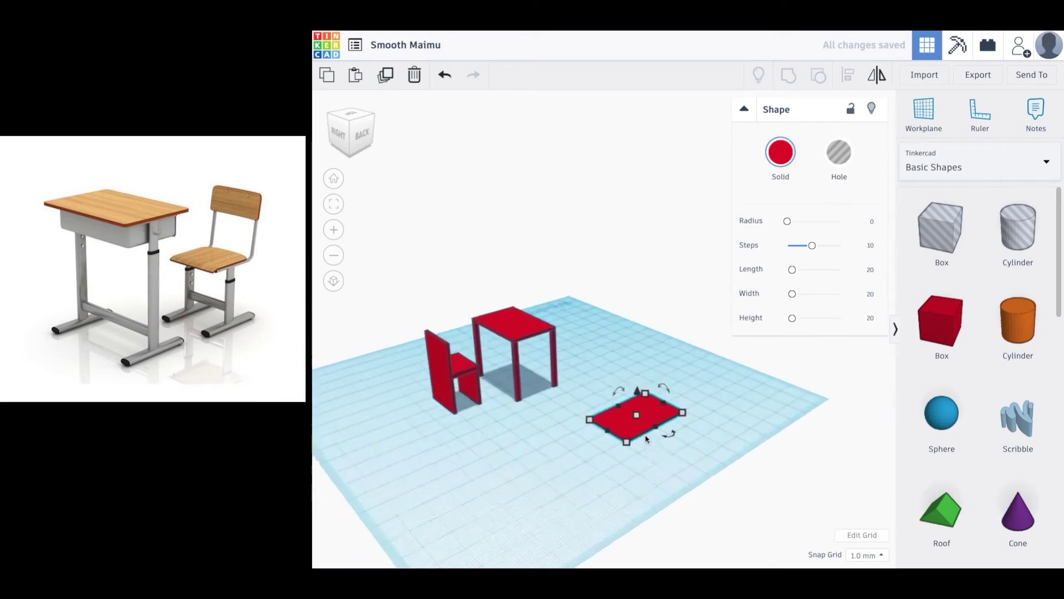
middle_click_drag(645, 435, 597, 365)
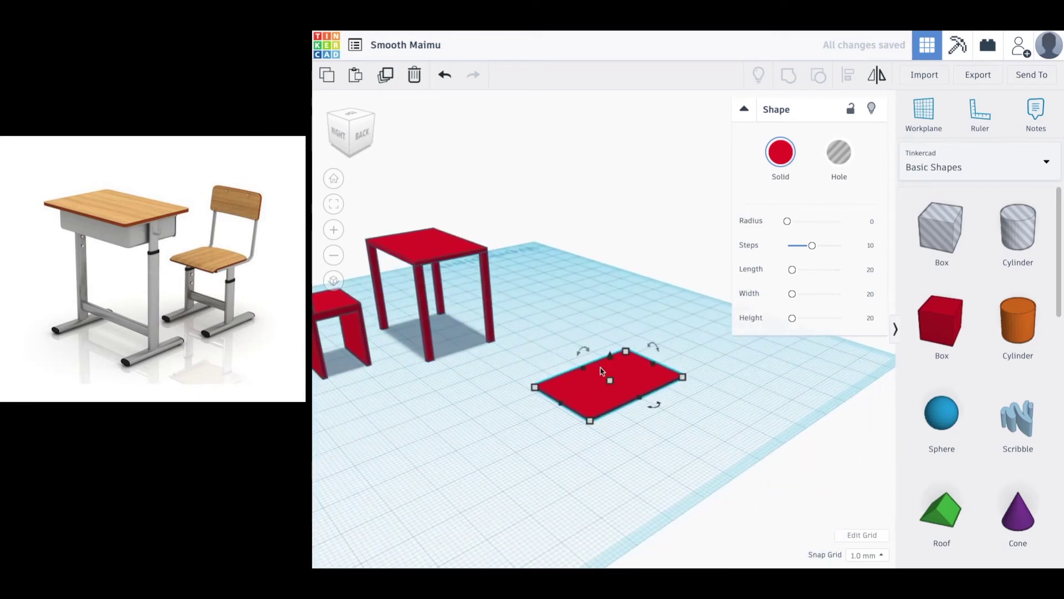
mouse_move(591, 422)
left_click(712, 431)
type("30")
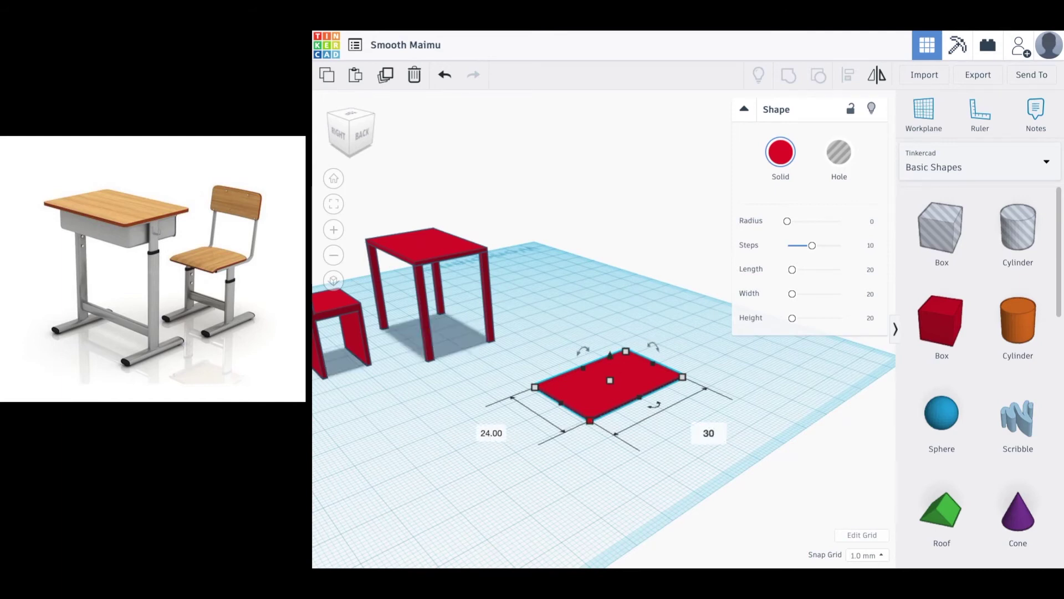
key("Return")
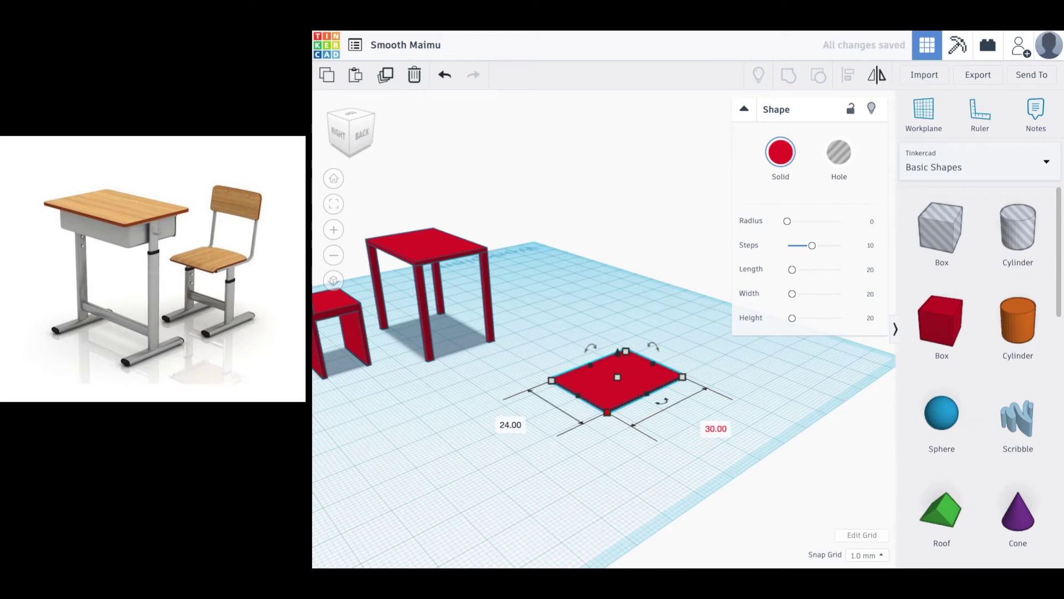
Raise the plate 31 mm above the workplane as the new desk's tabletop and deselect it
left_click_drag(618, 353, 615, 256)
middle_click_drag(753, 361, 654, 374)
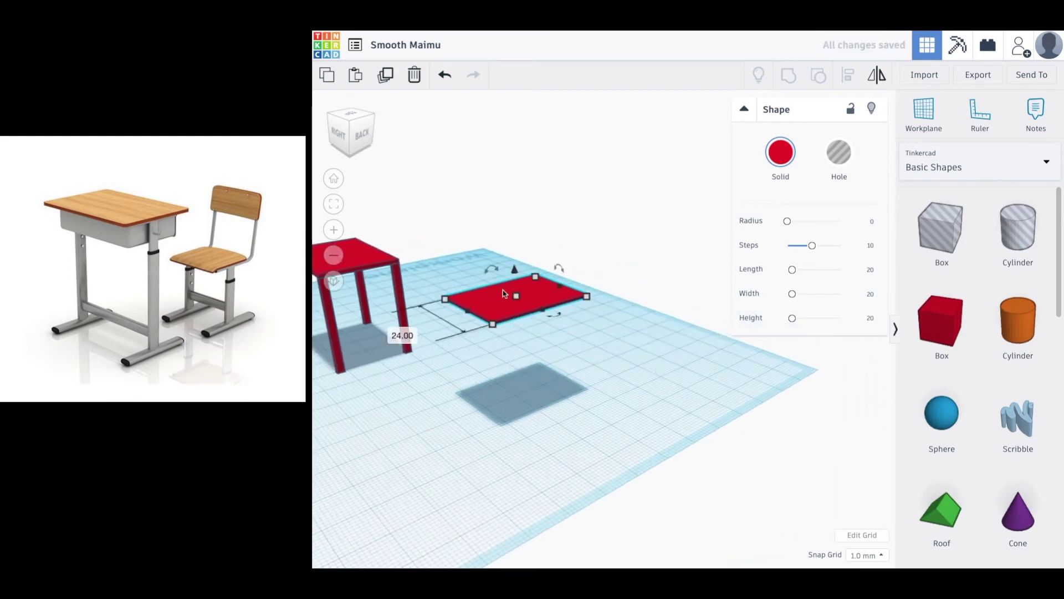
left_click_drag(513, 271, 516, 273)
left_click(661, 339)
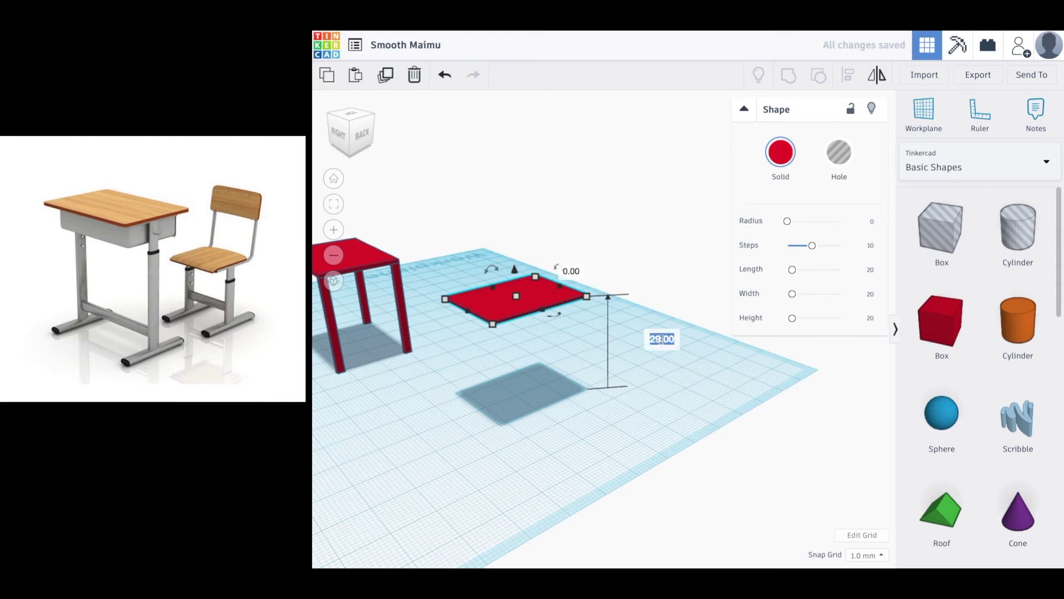
type("31")
key("Return")
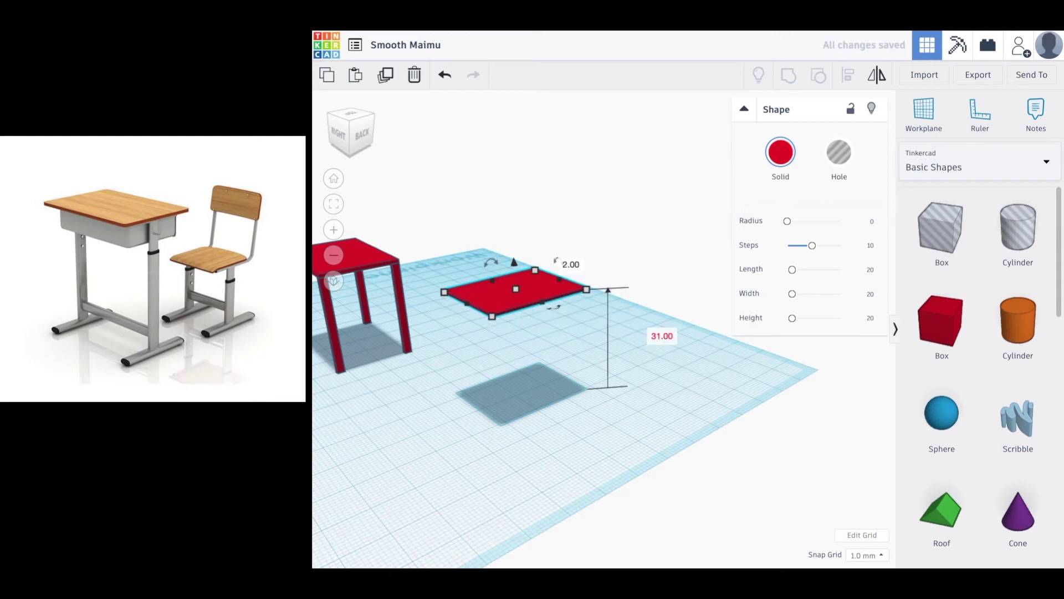
left_click(659, 365)
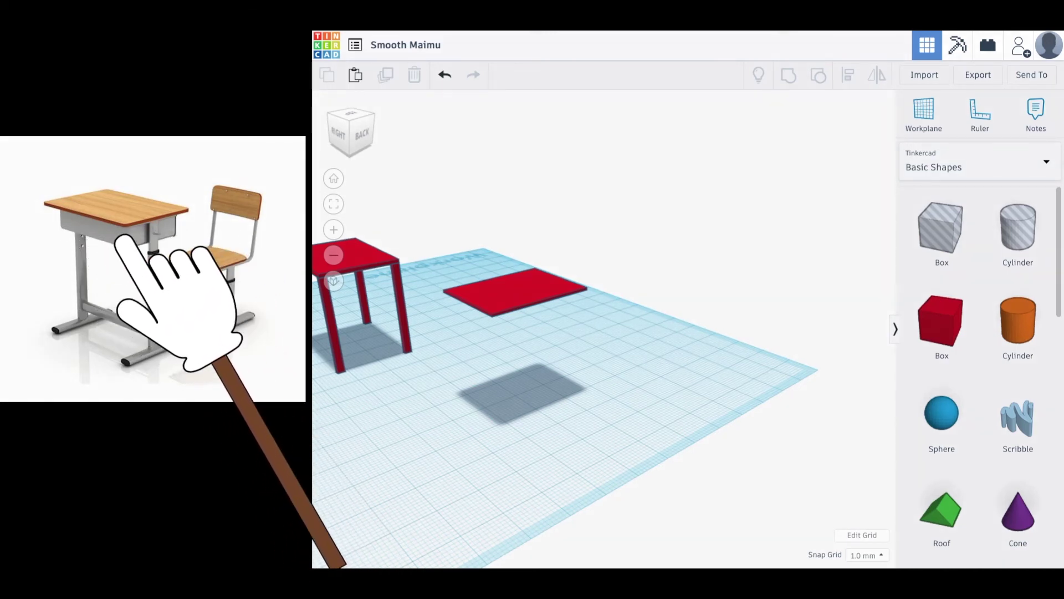
Add a solid box against the raised tabletop's underside and reduce its height to 5 mm by raising its base
left_click_drag(945, 315, 525, 347)
left_click_drag(517, 301, 520, 277)
right_click_drag(520, 277, 541, 272)
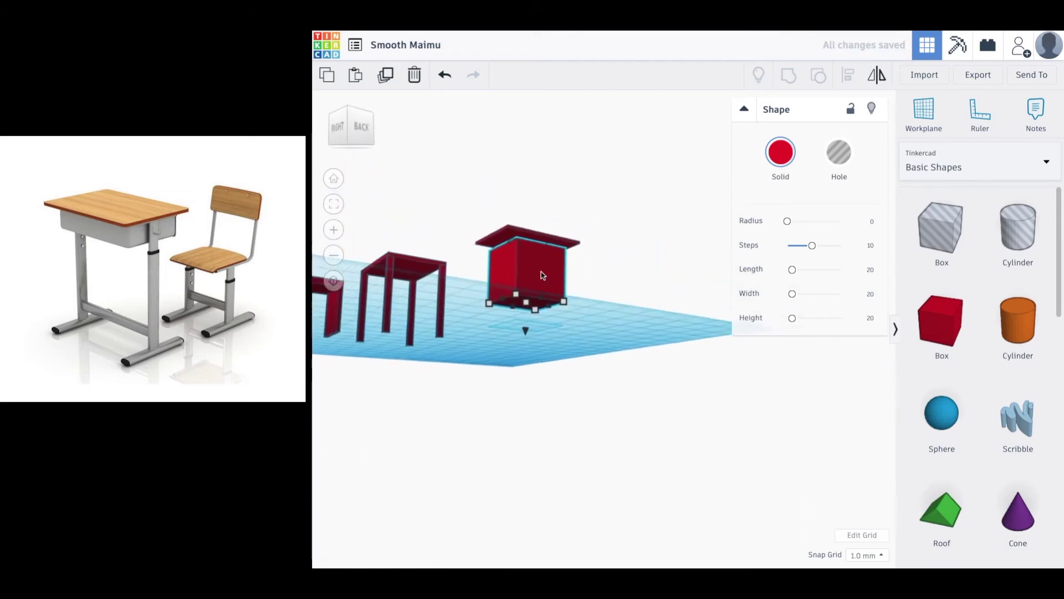
scroll(542, 274, "up", 5)
scroll(542, 275, "down", 5)
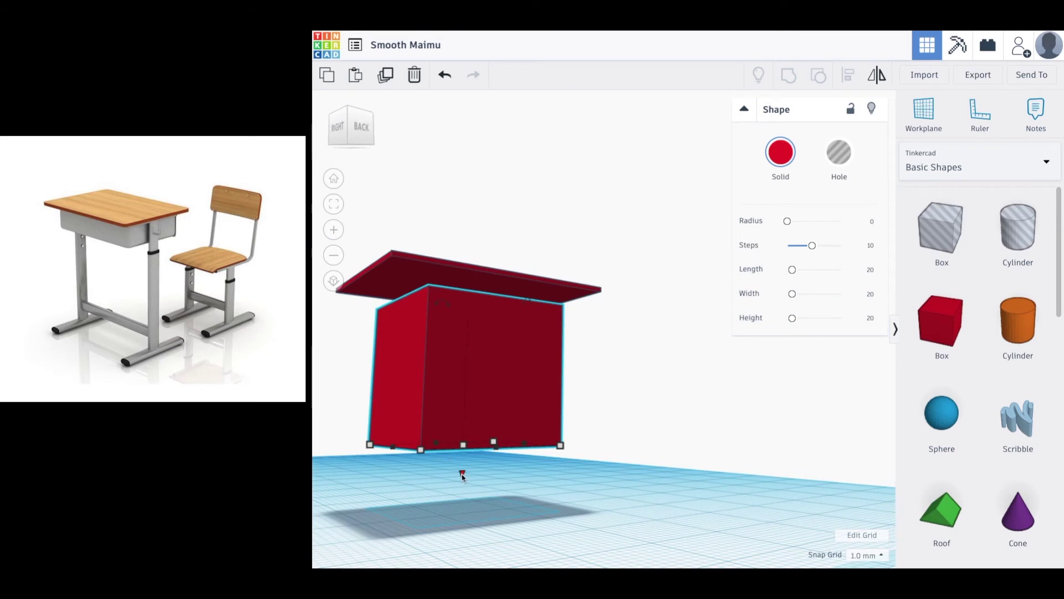
left_click_drag(462, 474, 472, 347)
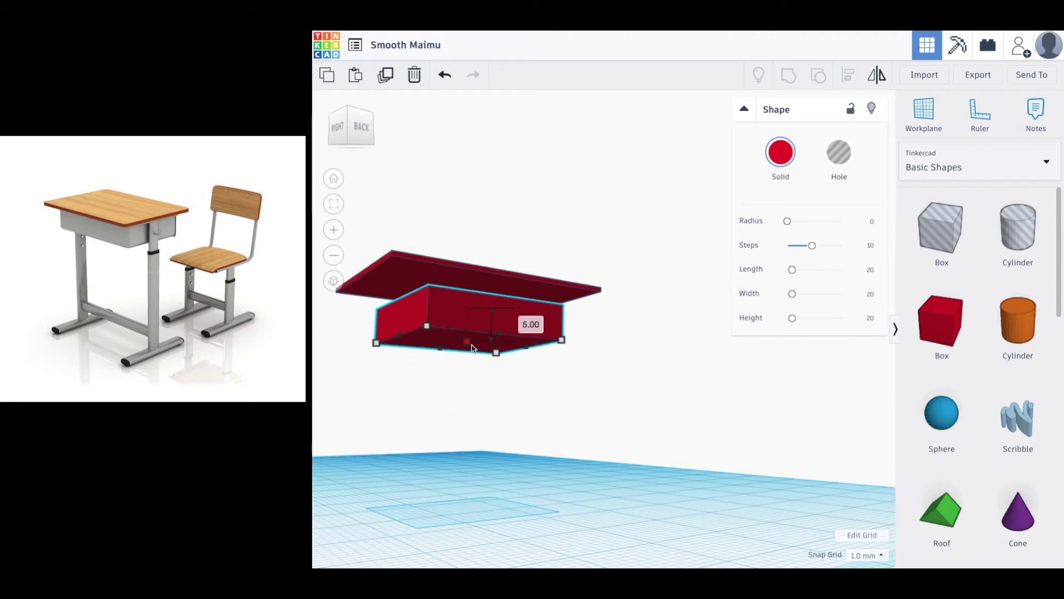
Resize the box under the tabletop toward the top's edges, stretching one side to about 23 mm
right_click_drag(465, 366, 475, 422)
left_click_drag(470, 467, 471, 447)
right_click_drag(470, 447, 607, 411)
left_click_drag(504, 370, 482, 370)
right_click_drag(482, 370, 645, 408)
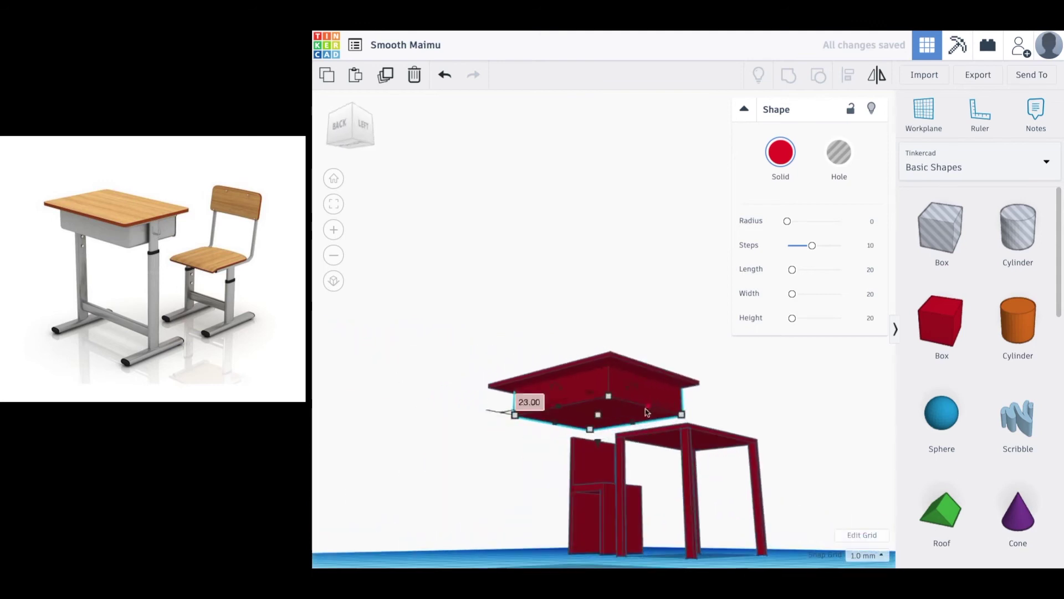
Viewed from below, shift the compartment box about 1 mm so it sits evenly within the tabletop's outline
right_click_drag(654, 408, 656, 288)
left_click(352, 139)
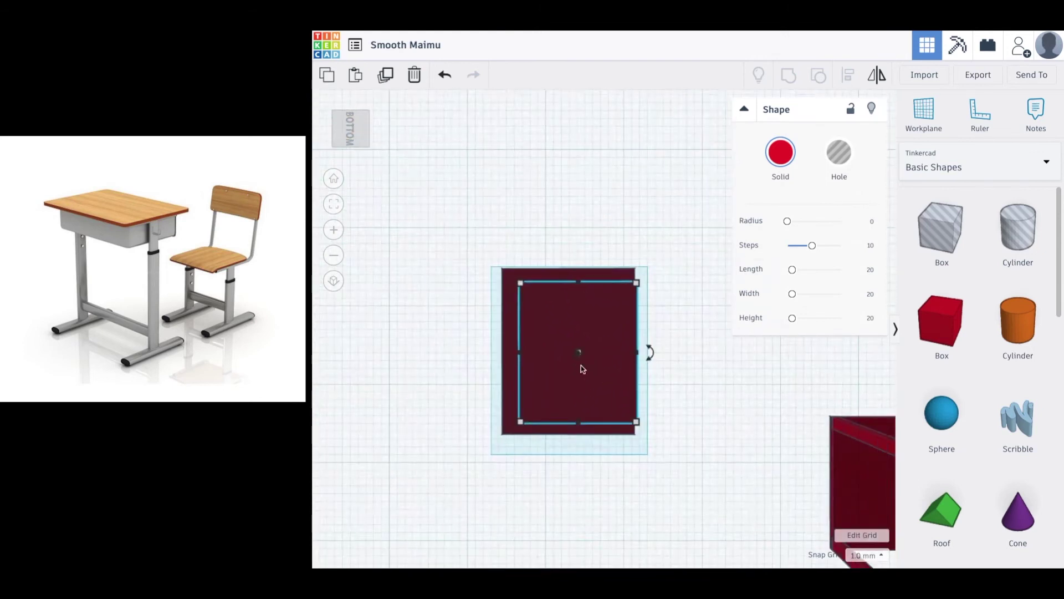
scroll(581, 365, "up", 1)
scroll(581, 365, "down", 1)
left_click_drag(585, 365, 580, 361)
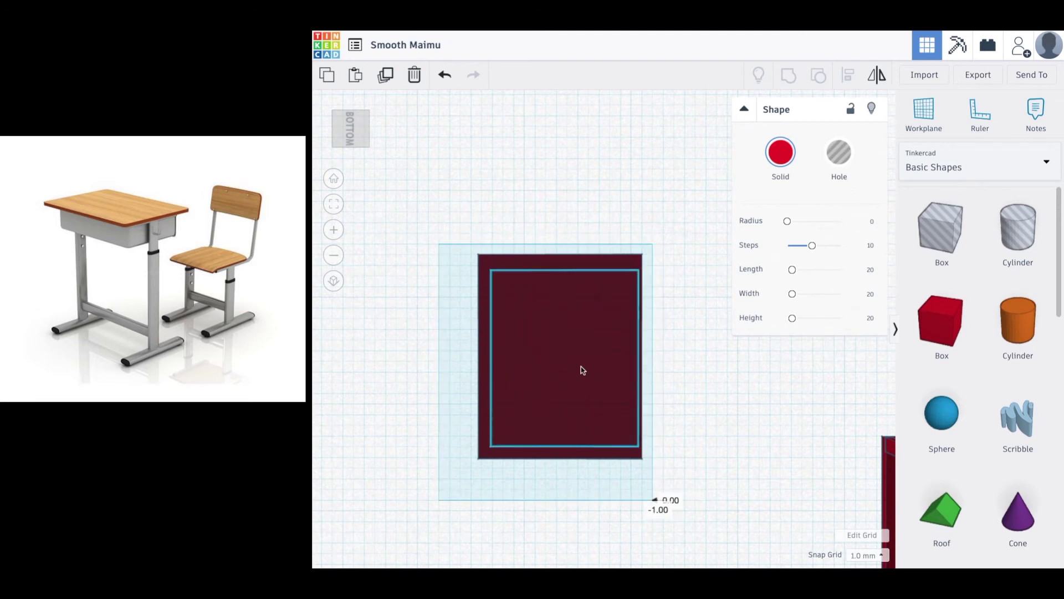
right_click_drag(530, 347, 626, 511)
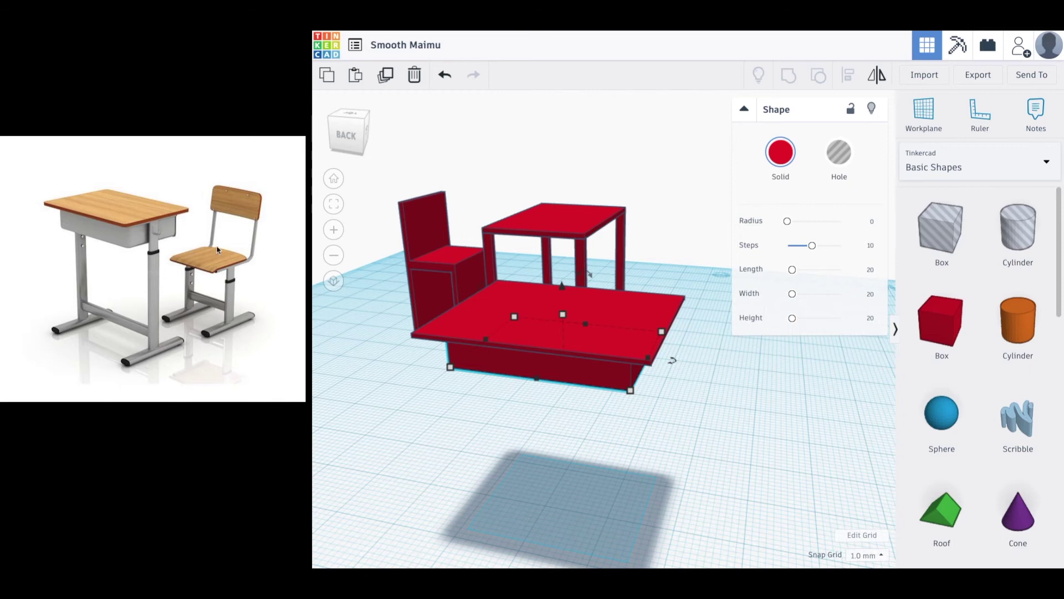
Round the new tabletop's corners with a radius of 1.72 and deselect it
left_click(650, 321)
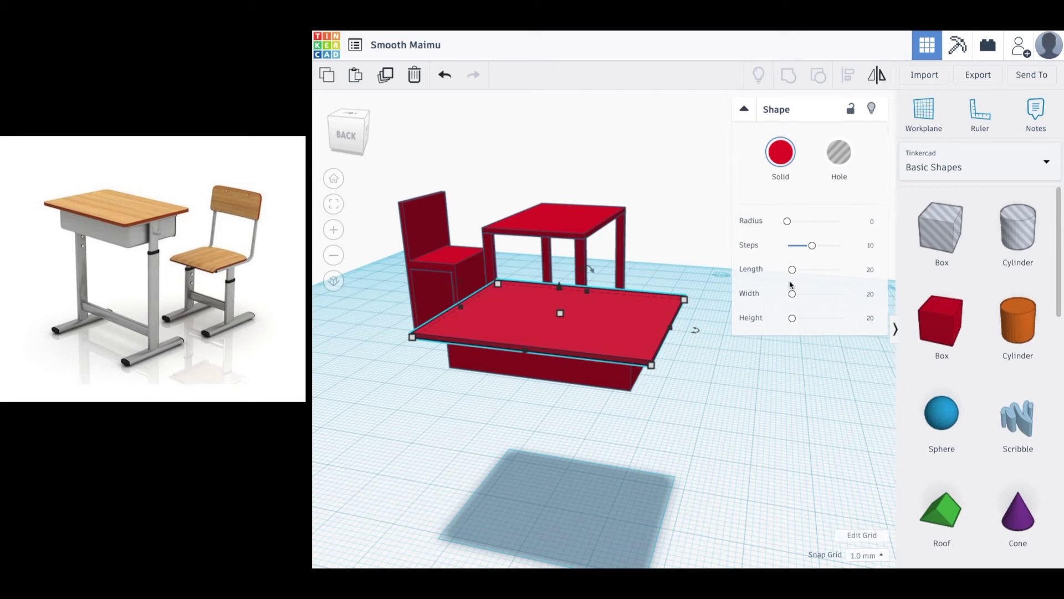
left_click_drag(787, 223, 791, 222)
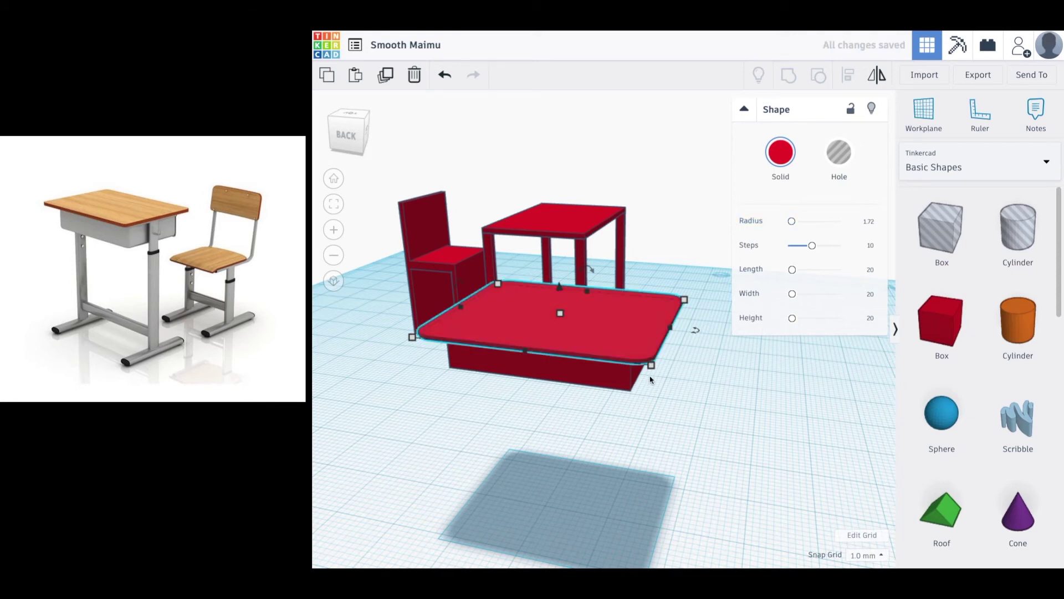
left_click(667, 435)
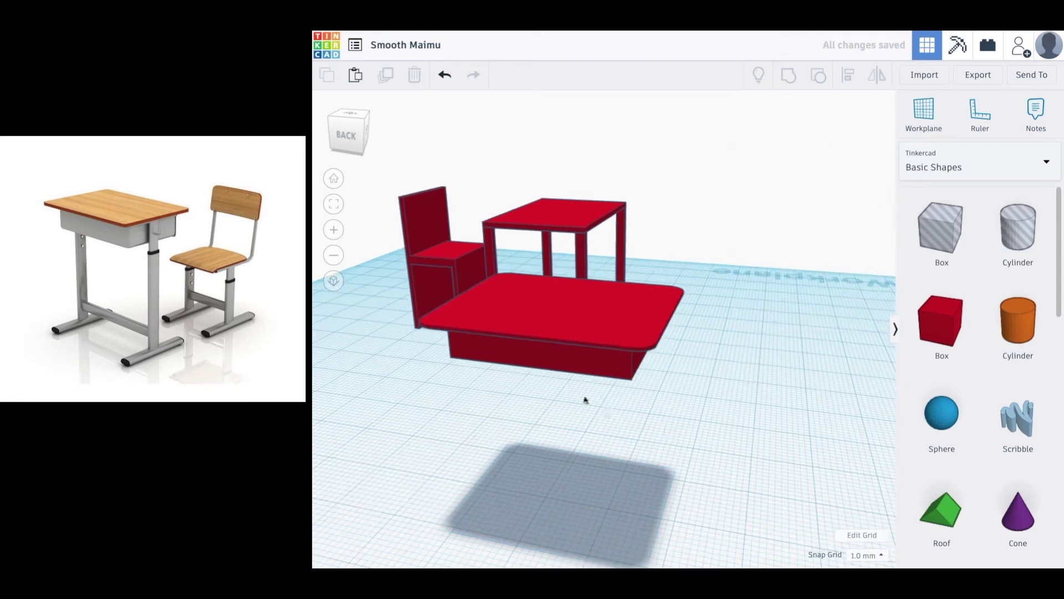
Make a copy of the compartment box, place it beside the original and set its footprint to 23 by 19 mm
left_click(560, 369)
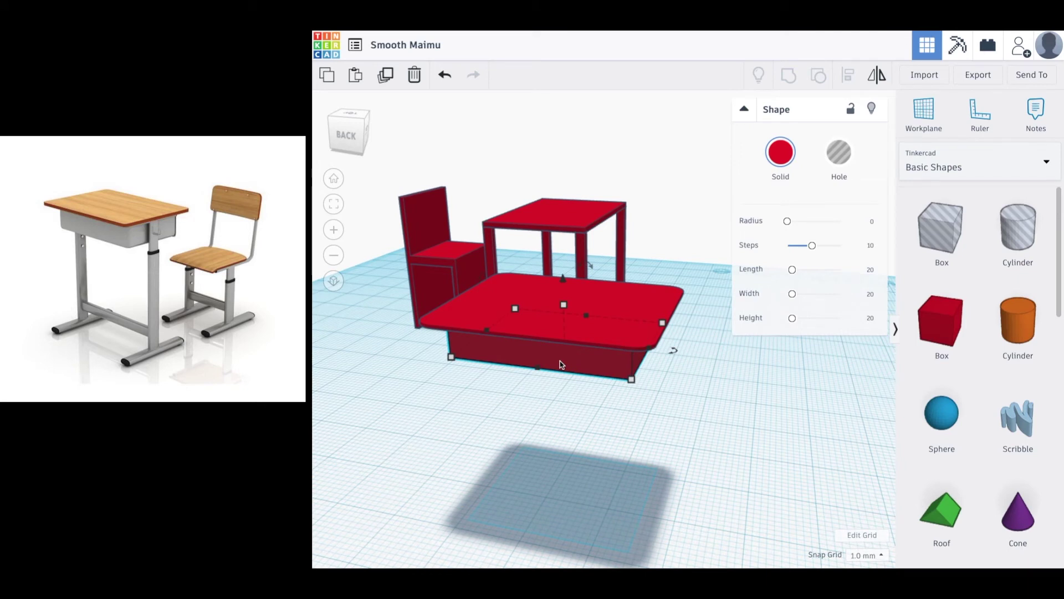
left_click(355, 78)
left_click_drag(685, 343, 539, 426)
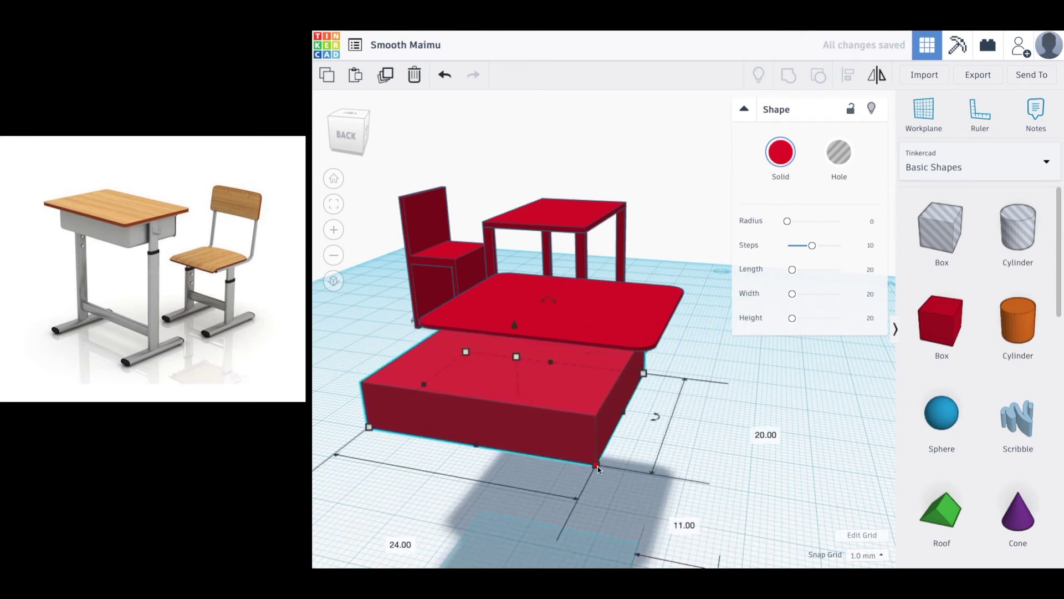
left_click(751, 434)
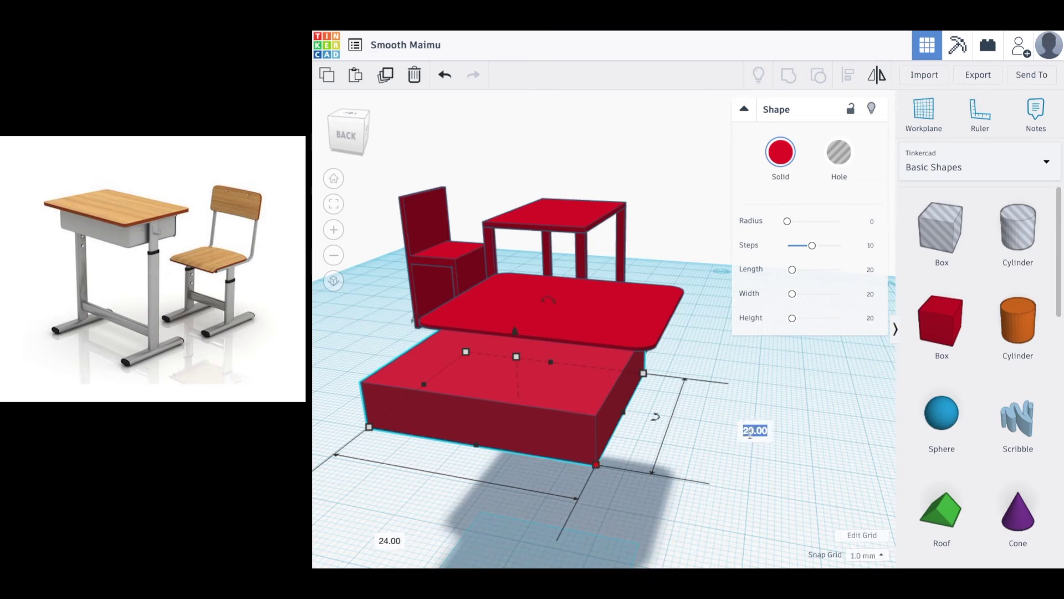
type("19")
left_click(386, 542)
type("23")
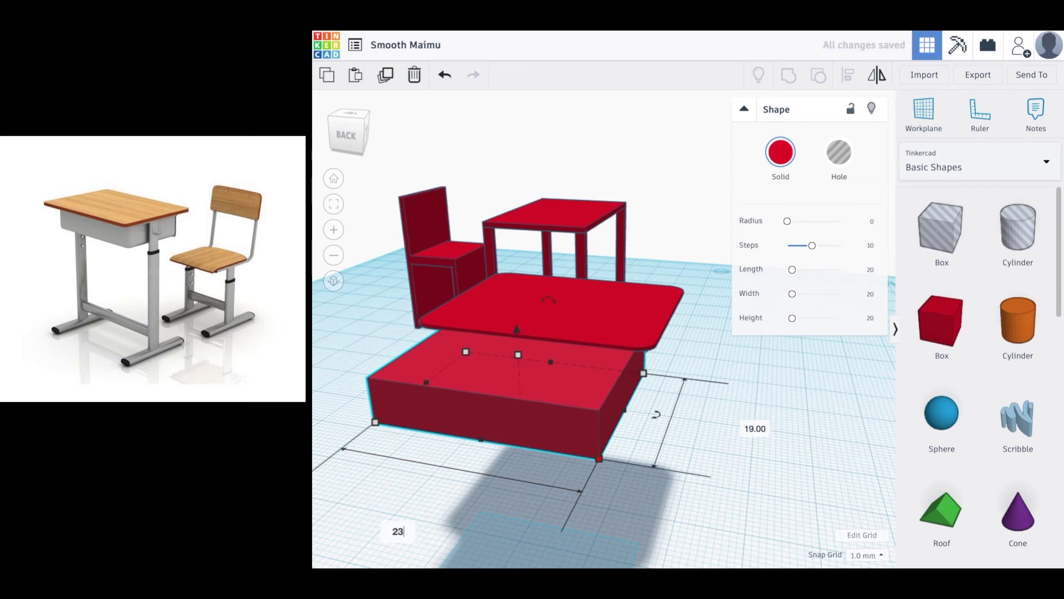
key("Return")
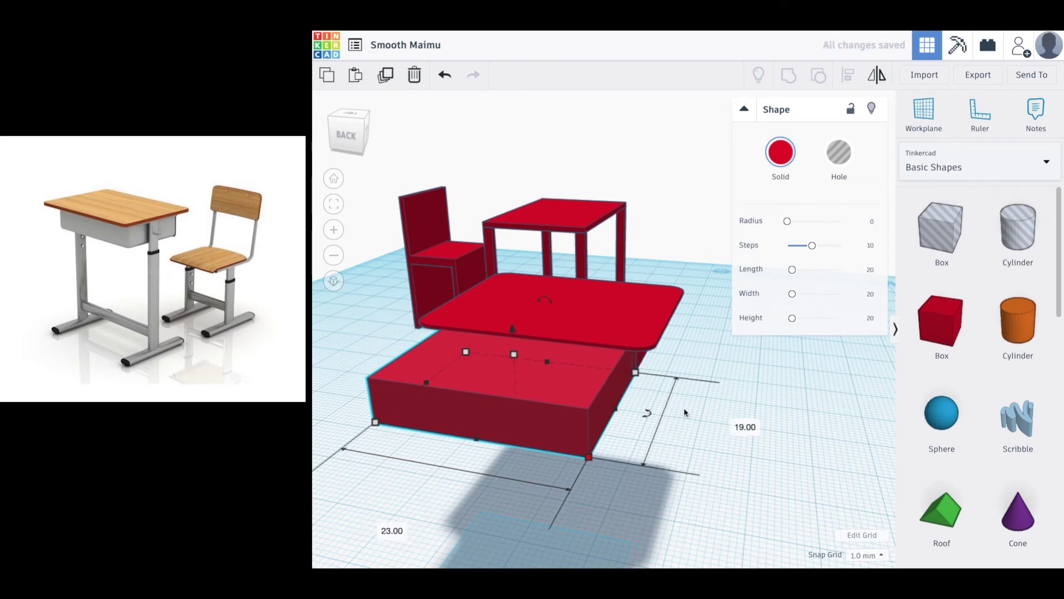
Turn the copied box into a hole and move it into the compartment box under the tabletop
left_click(839, 153)
left_click_drag(515, 410, 567, 342)
right_click_drag(555, 443, 442, 202)
Select the tabletop, compartment and hole box and align them on their centres in both horizontal directions
left_click_drag(424, 199, 732, 427)
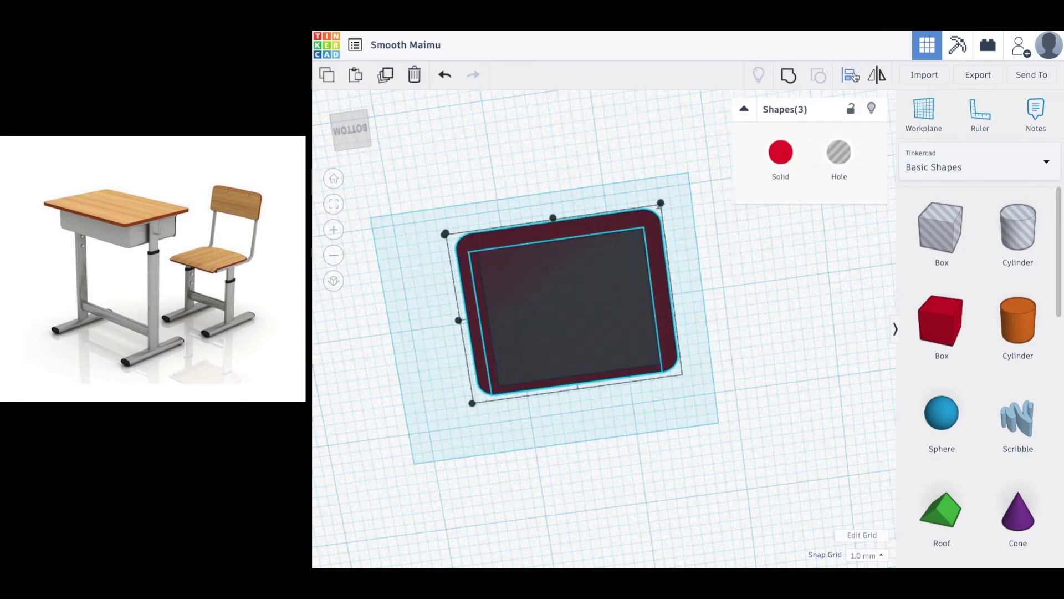
right_click_drag(573, 235, 574, 304)
key("l")
left_click(547, 241)
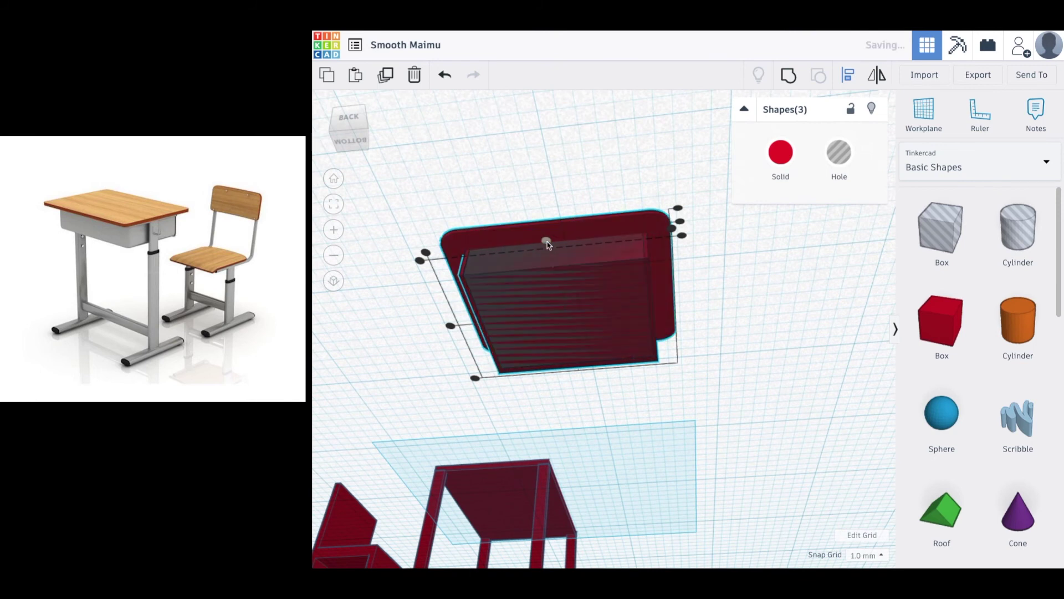
right_click_drag(595, 379, 590, 313)
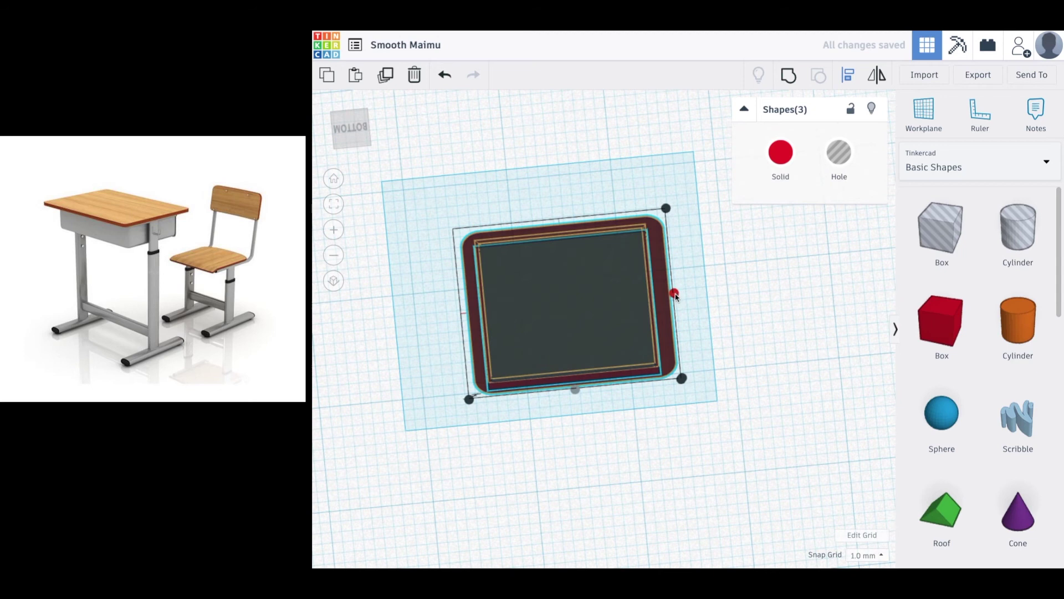
right_click_drag(681, 302, 667, 373)
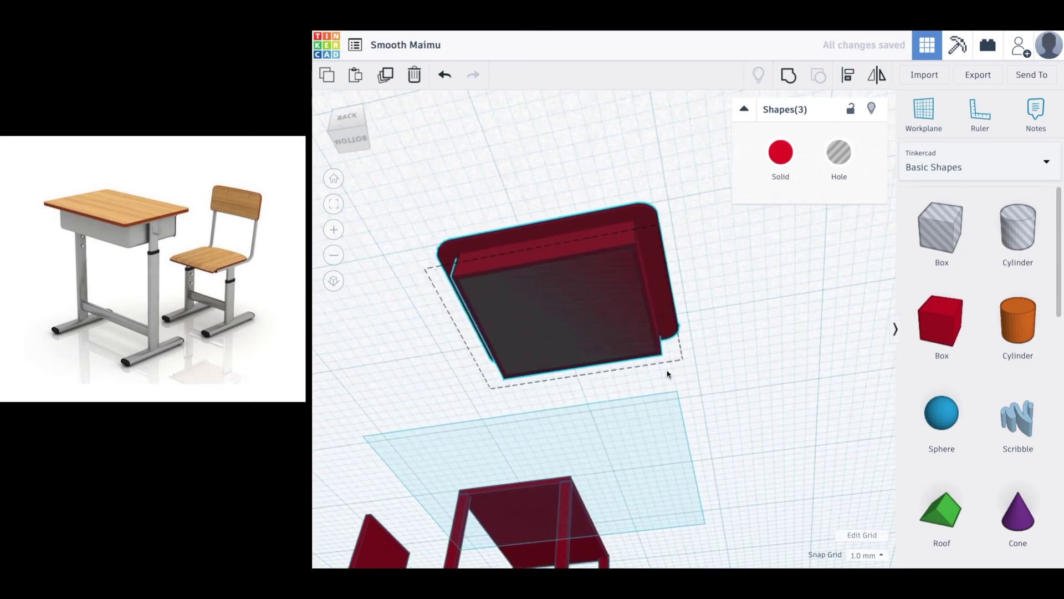
left_click(720, 345)
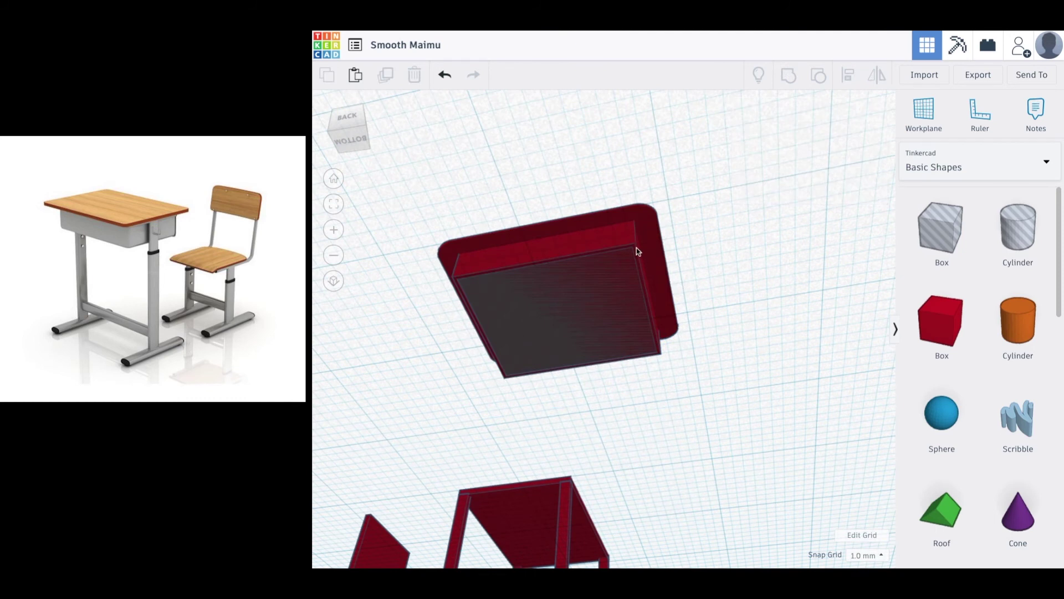
Select the hole box and stretch one long side outward past the compartment's wall to open that side
left_click(635, 248)
right_click_drag(614, 284, 639, 241)
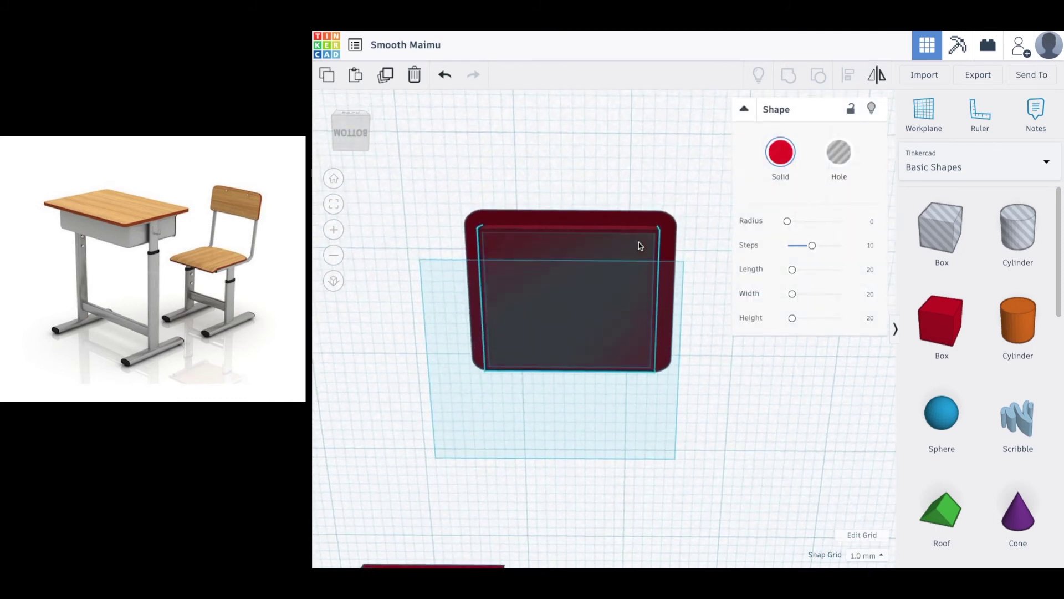
left_click(622, 281, "shift")
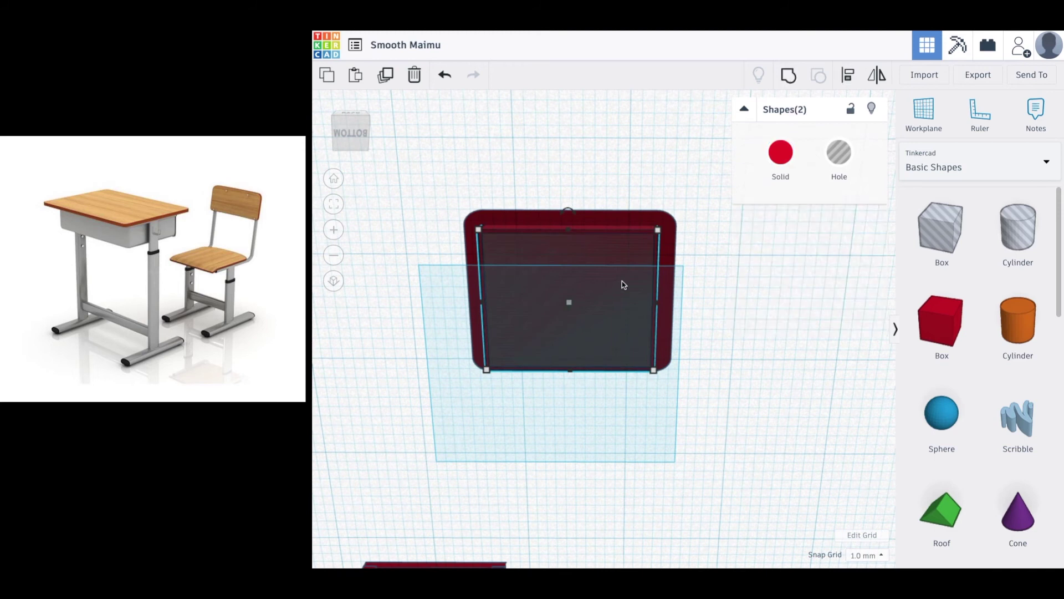
left_click(590, 228)
right_click_drag(669, 283, 526, 368)
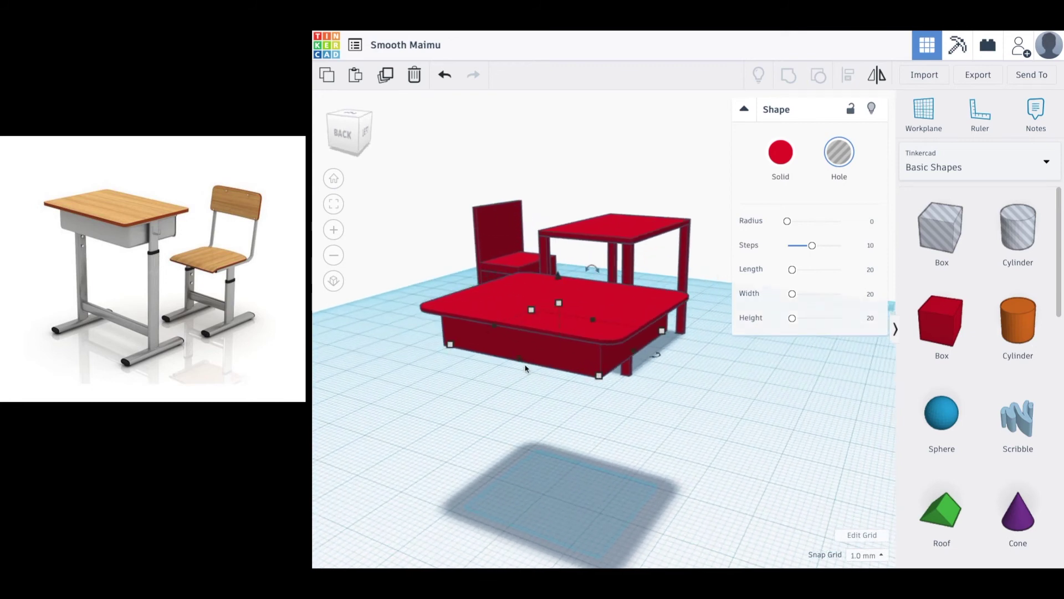
left_click_drag(521, 362, 516, 370)
Set the hole box's height to 4 mm and its elevation above the workplane to 26.50 mm
right_click_drag(648, 399, 665, 379)
mouse_move(630, 320)
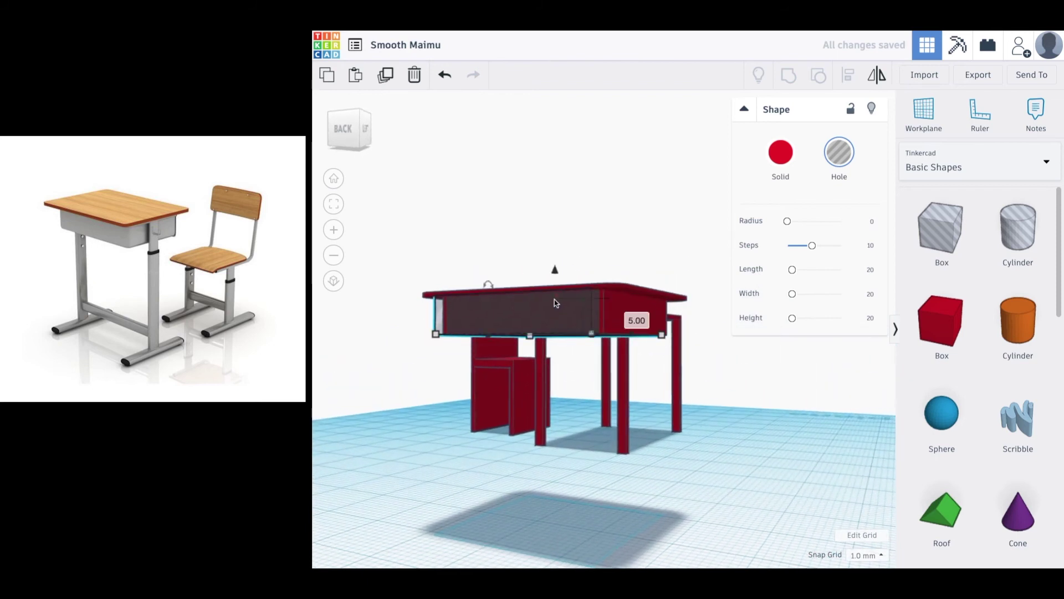
left_click(630, 319)
type("4")
key("Return")
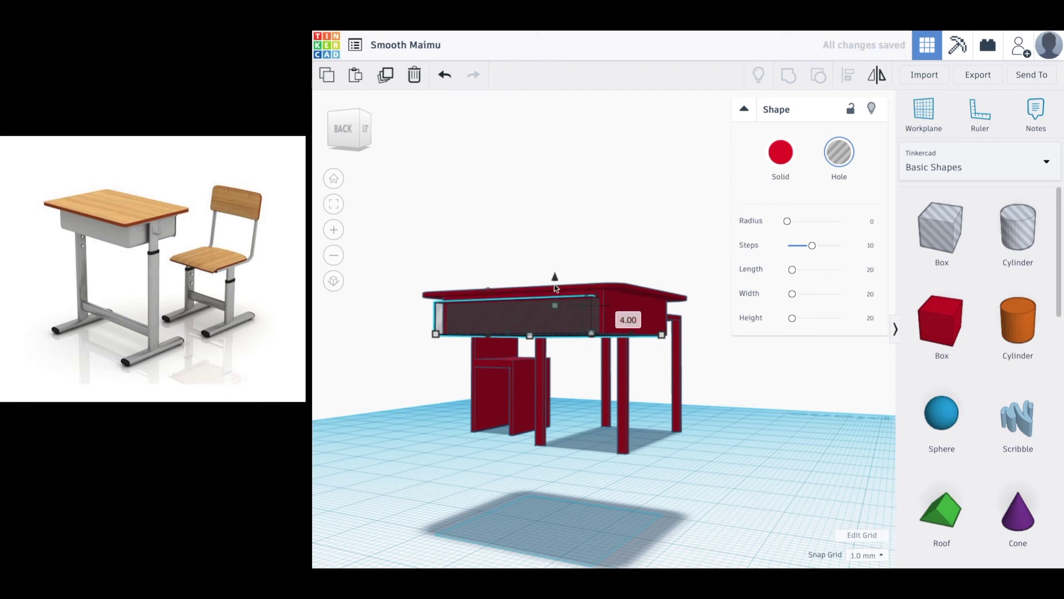
left_click_drag(555, 280, 556, 276)
left_click(726, 420)
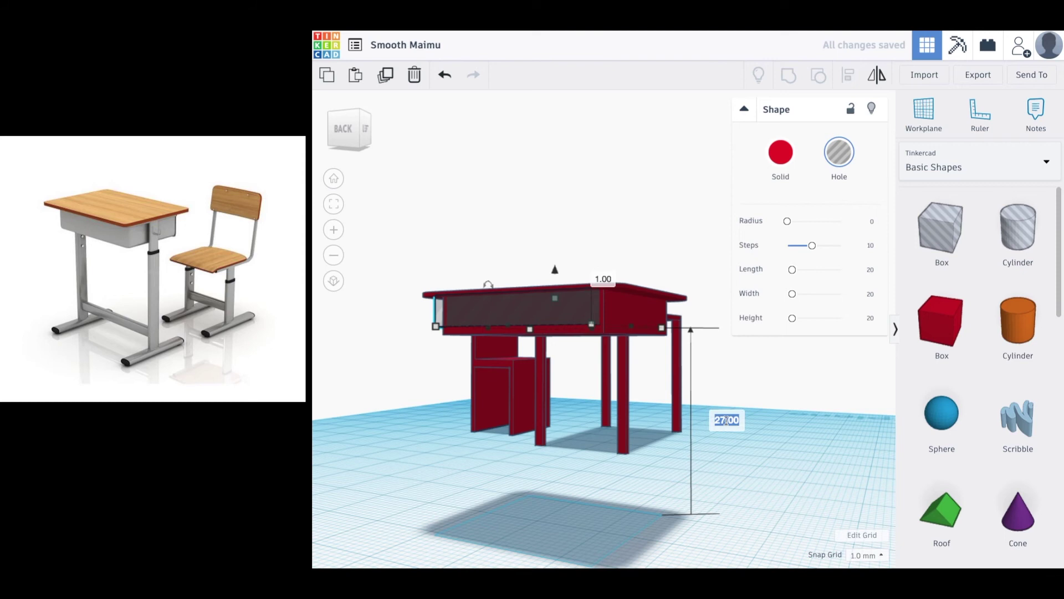
type("26.50")
key("Return")
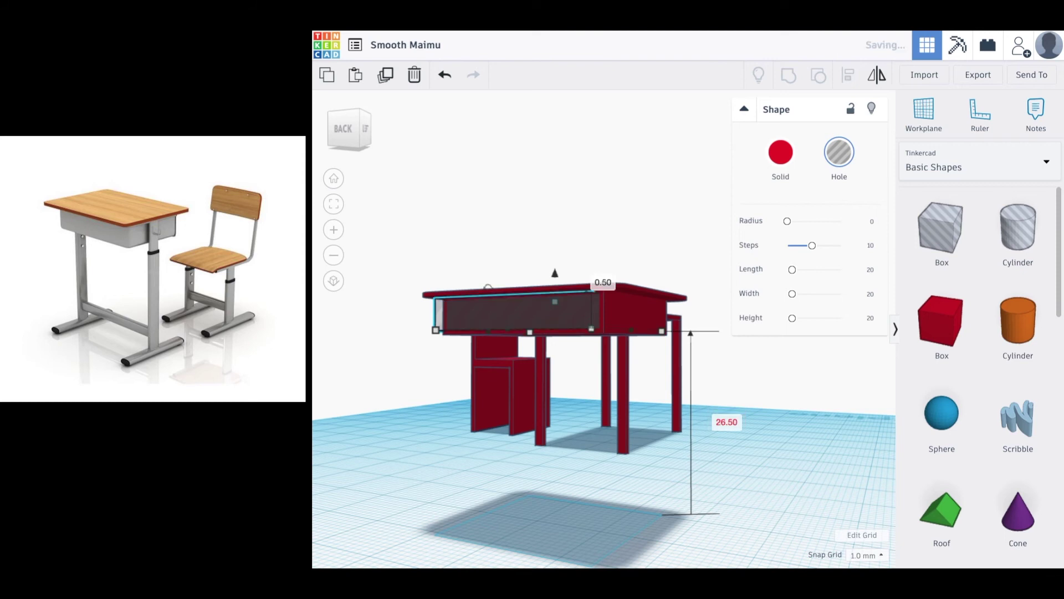
Group the hole box with the solid compartment box to hollow out an open storage shelf
left_click(617, 324, "shift")
right_click_drag(616, 325, 617, 381)
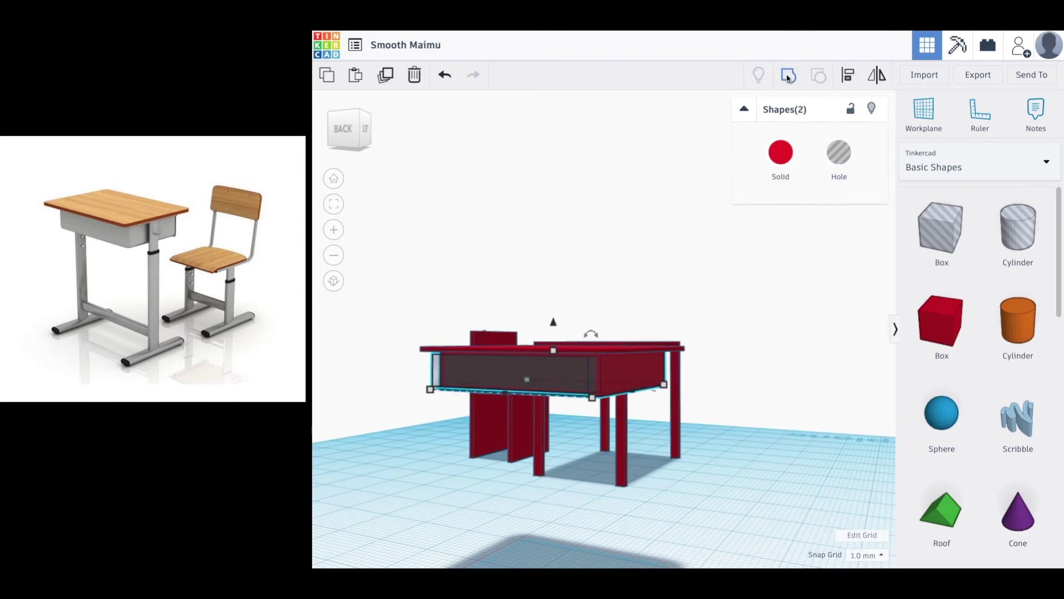
left_click(788, 78)
right_click_drag(733, 306, 811, 360)
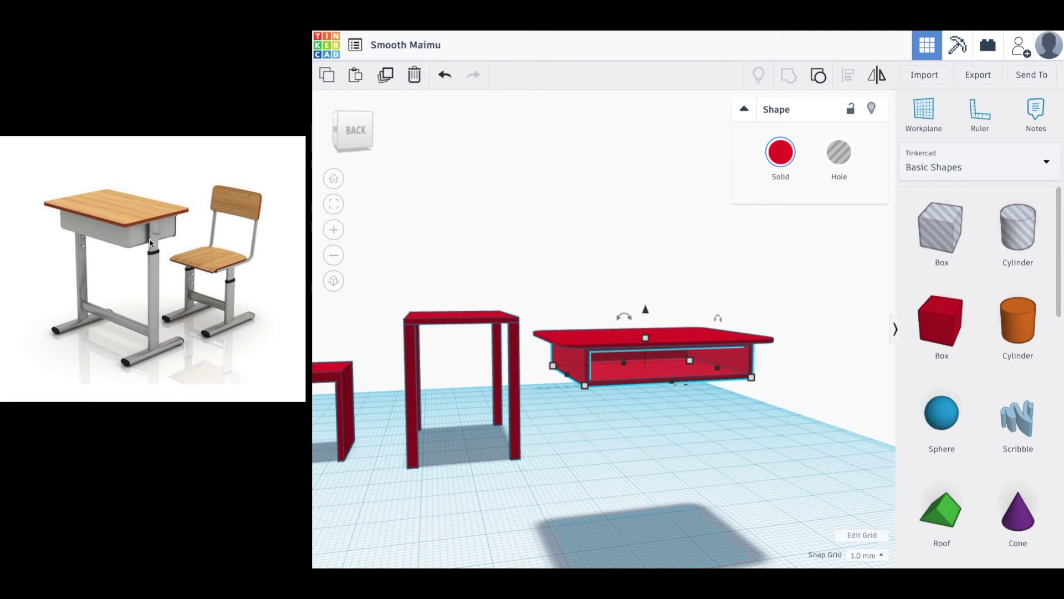
Add a solid box for a desk leg and shrink its footprint to 2 by 1 mm
left_click_drag(949, 326, 561, 523)
left_click_drag(497, 532, 610, 503)
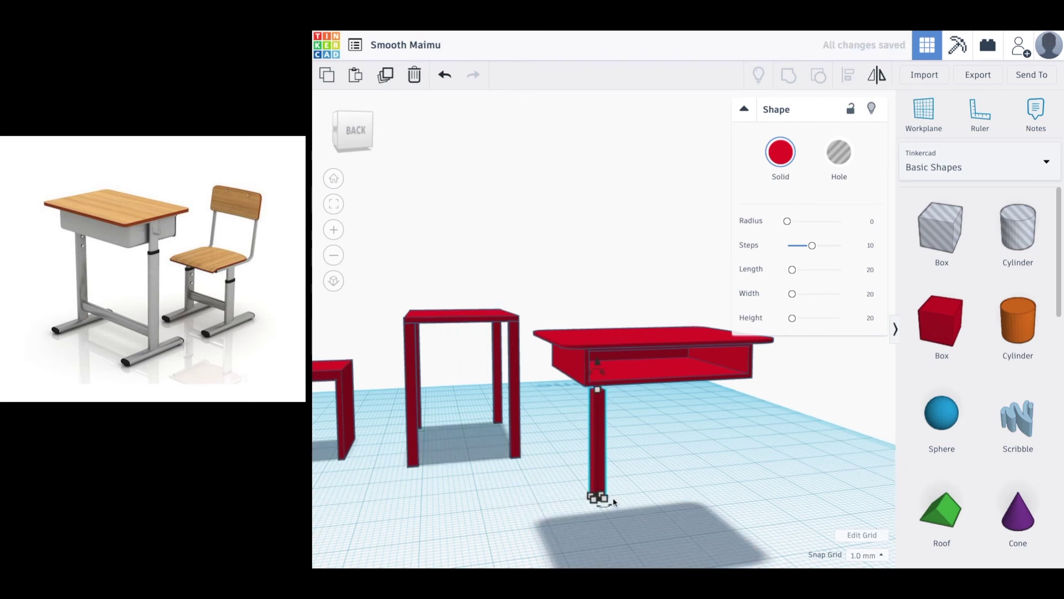
right_click_drag(608, 503, 714, 491)
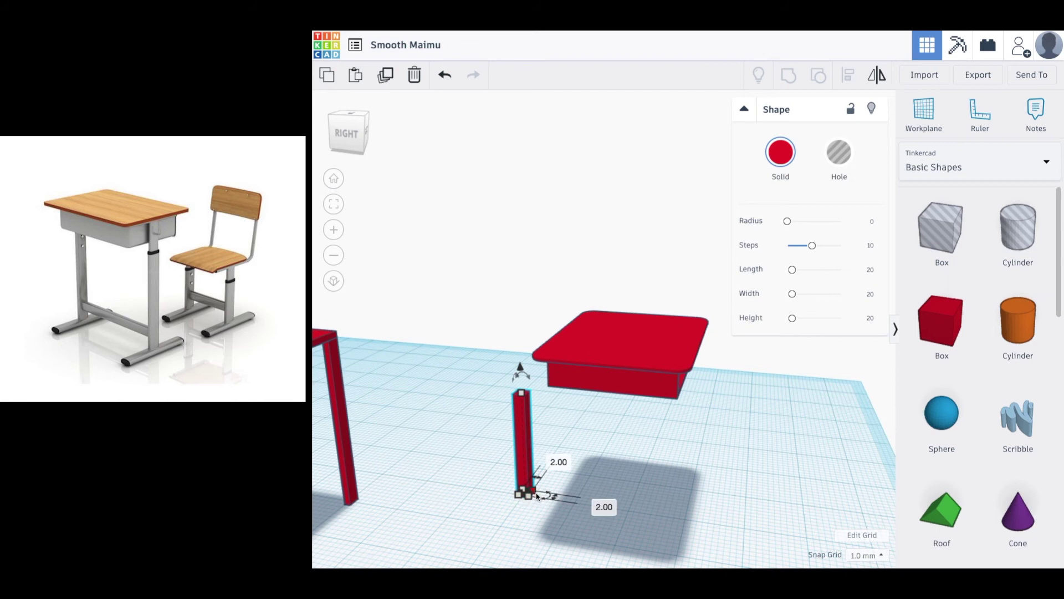
scroll(537, 494, "down", 2)
scroll(536, 493, "up", 5)
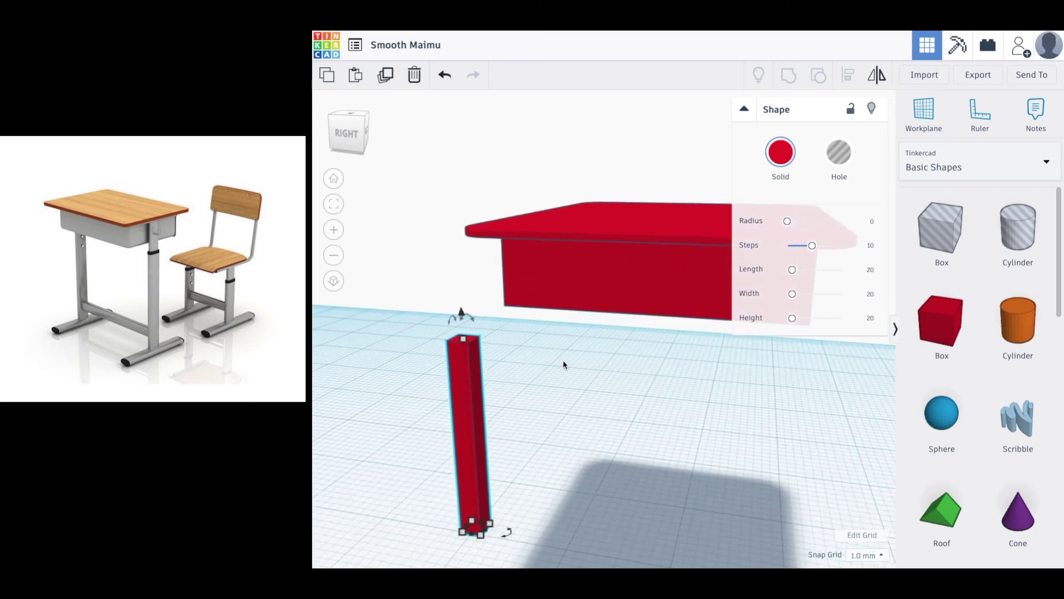
left_click_drag(472, 535, 475, 531)
scroll(543, 484, "up", 3)
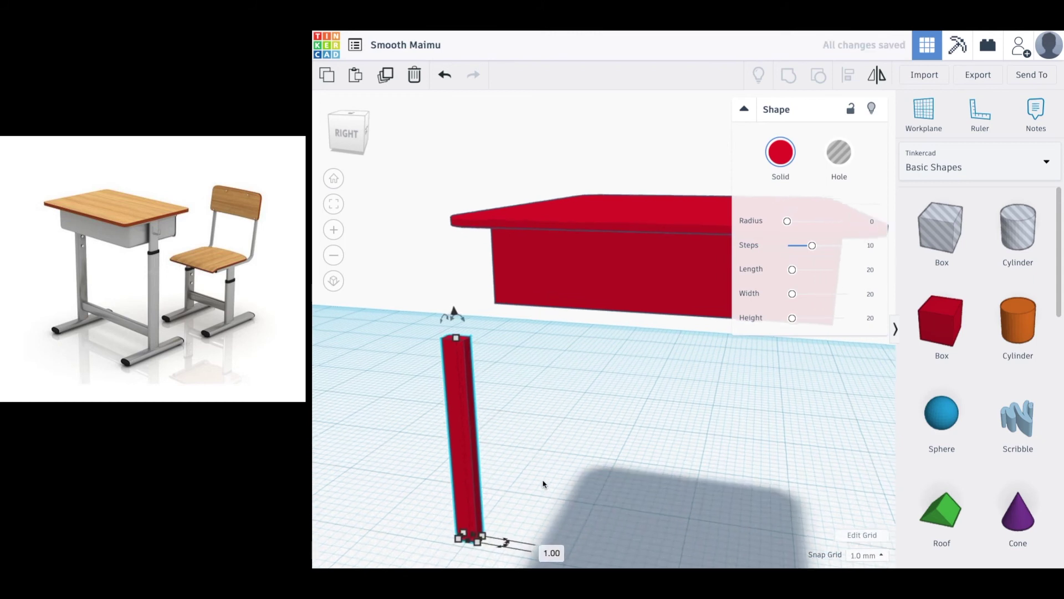
scroll(545, 401, "down", 4)
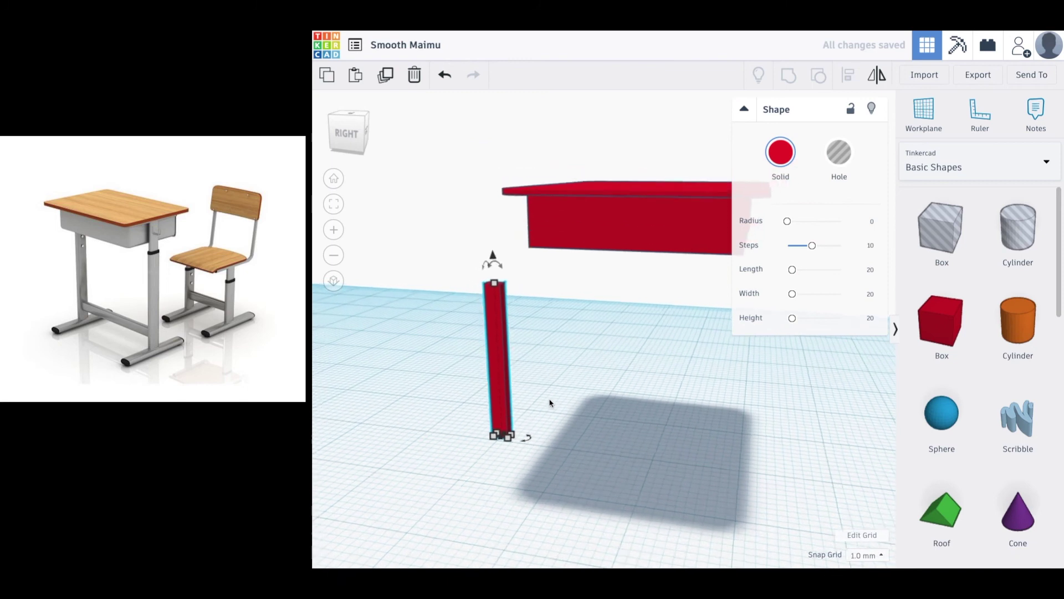
Move the leg against the compartment's short side and extend its height up to the tabletop's underside
left_click_drag(506, 361, 624, 439)
right_click_drag(624, 439, 591, 412)
left_click_drag(573, 395, 637, 353)
right_click_drag(630, 279, 553, 257)
left_click_drag(546, 255, 553, 148)
right_click_drag(554, 148, 527, 231)
scroll(628, 247, "up", 3)
right_click_drag(628, 247, 653, 251)
middle_click_drag(607, 331, 637, 337)
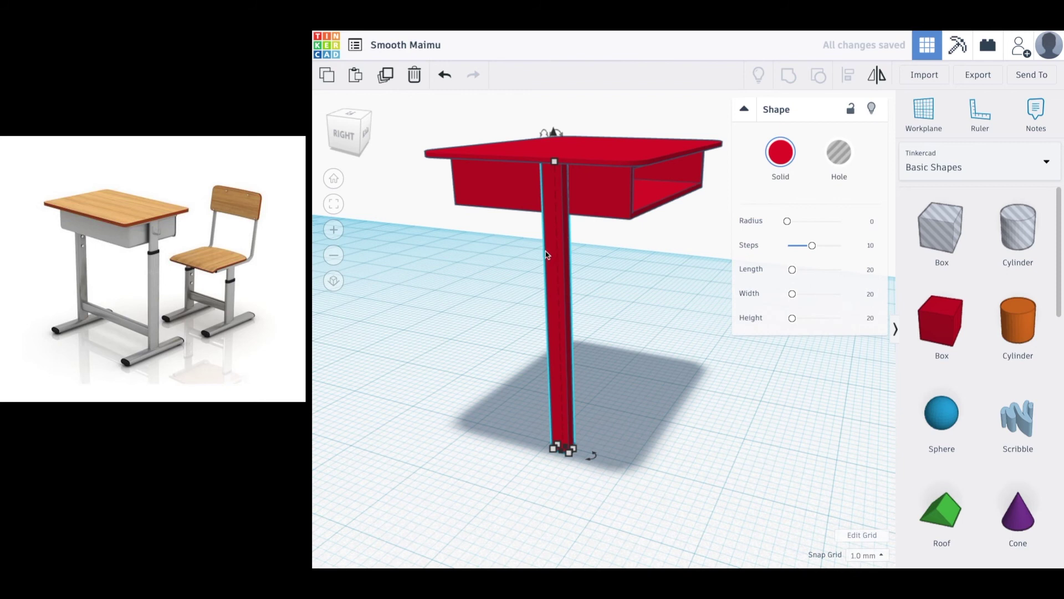
Align the leg with the middle of the tabletop's short edge
left_click(524, 150, "shift")
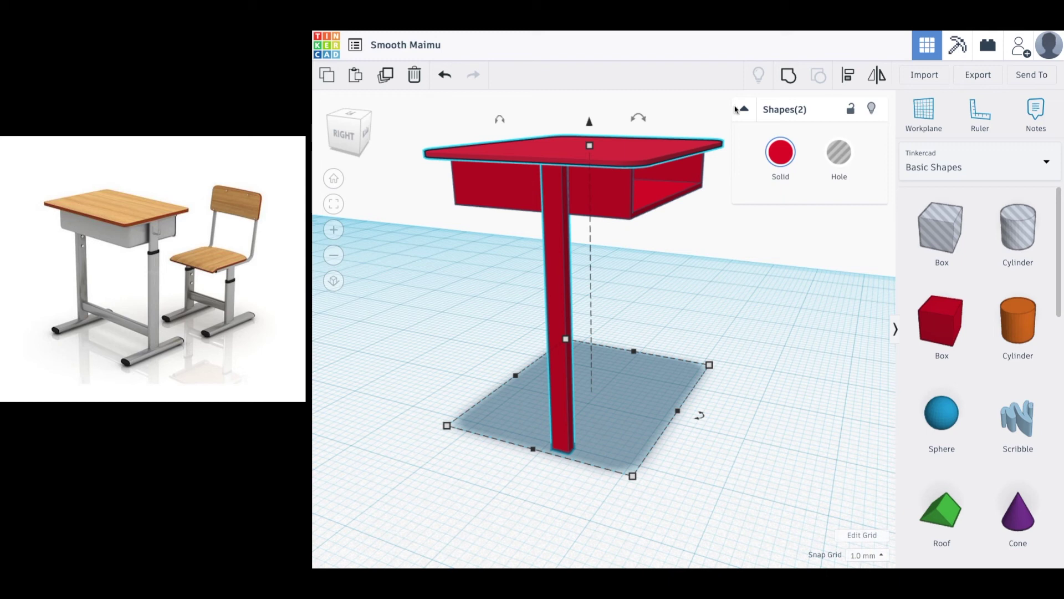
left_click(847, 84)
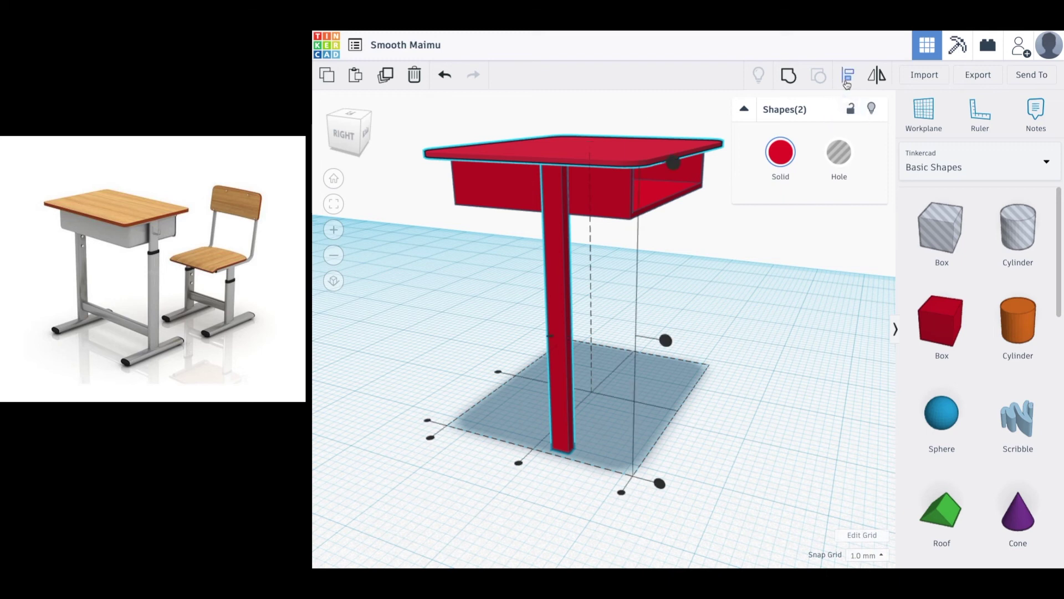
left_click(518, 463)
right_click_drag(657, 488, 624, 490)
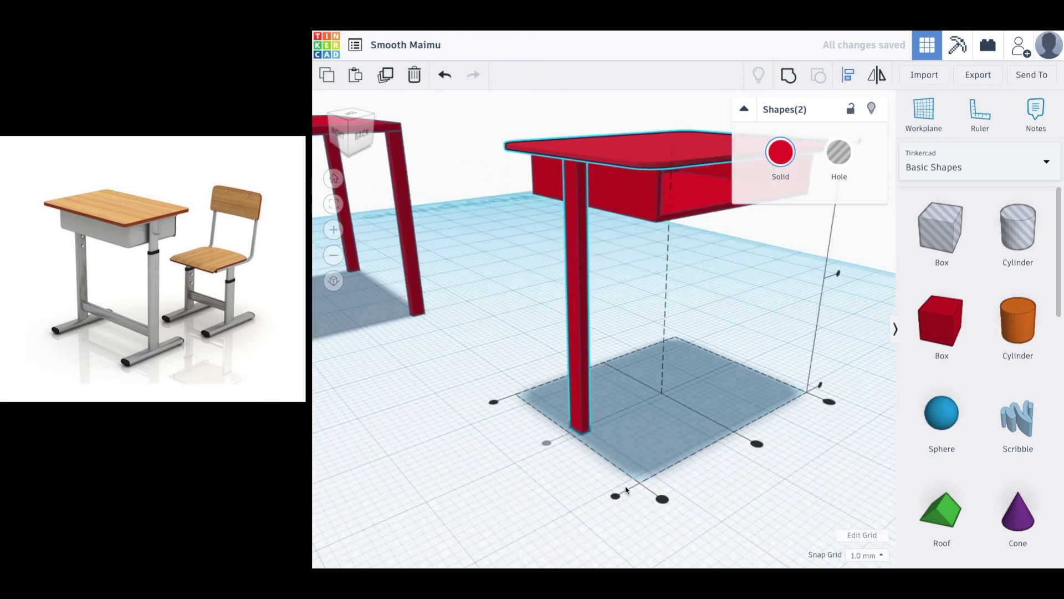
left_click(534, 477)
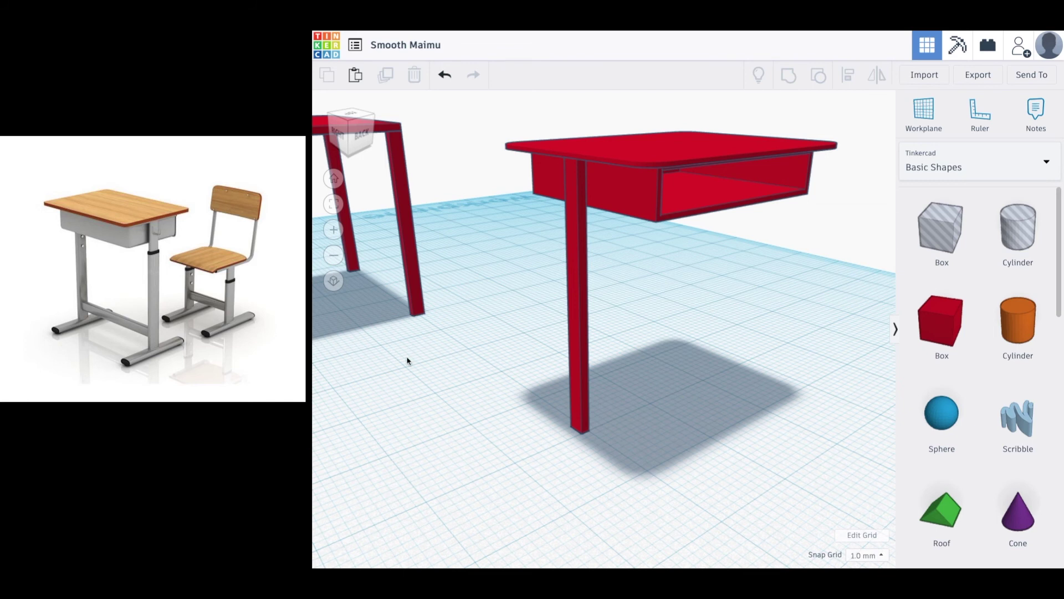
Round the leg's edges with a radius of 3.33 and deselect it
left_click(577, 289)
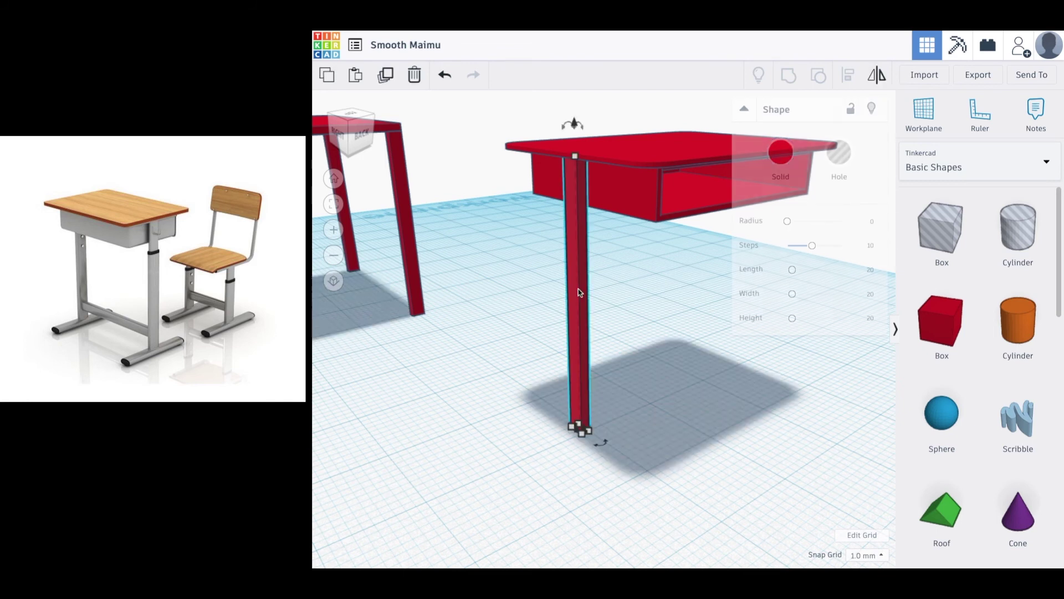
left_click_drag(788, 224, 796, 223)
left_click(637, 344)
Duplicate the leg and position the copy against the compartment's opposite short side, undoing the extra nudge
right_click_drag(713, 416, 627, 391)
scroll(756, 408, "down", 5)
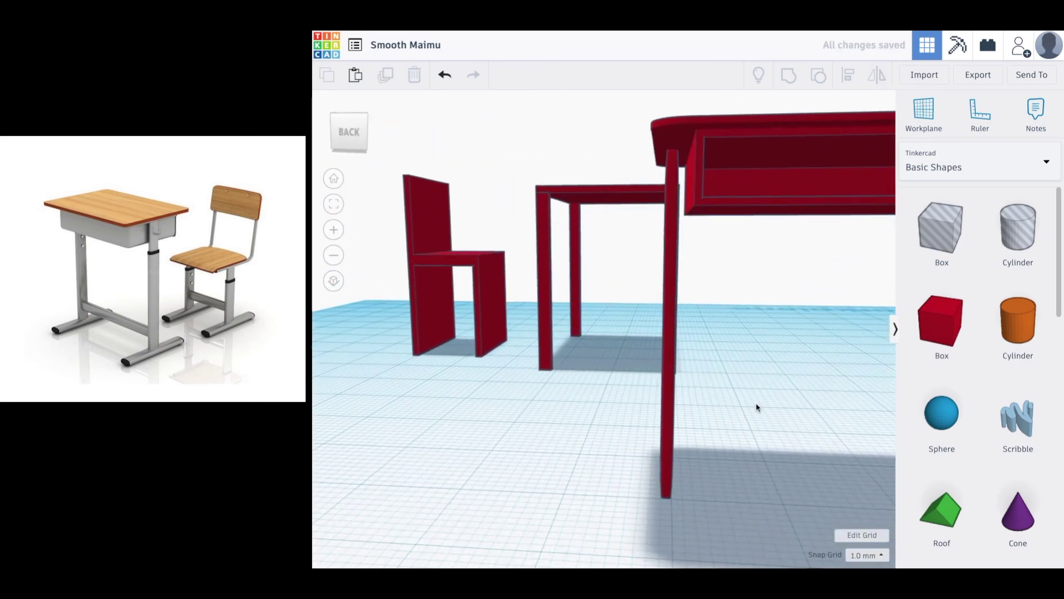
right_click_drag(705, 421, 646, 398)
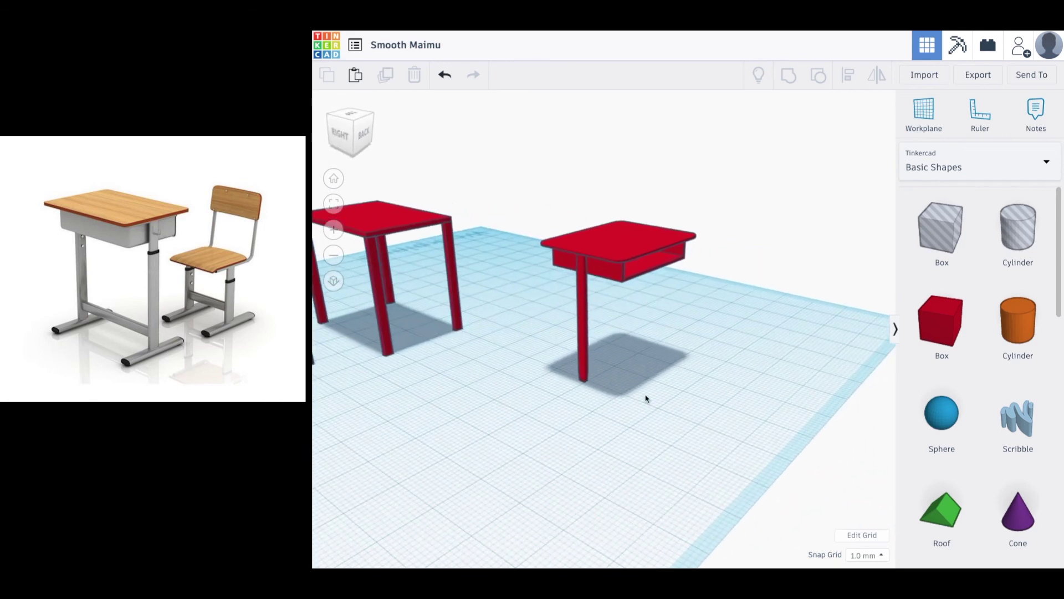
left_click(585, 367)
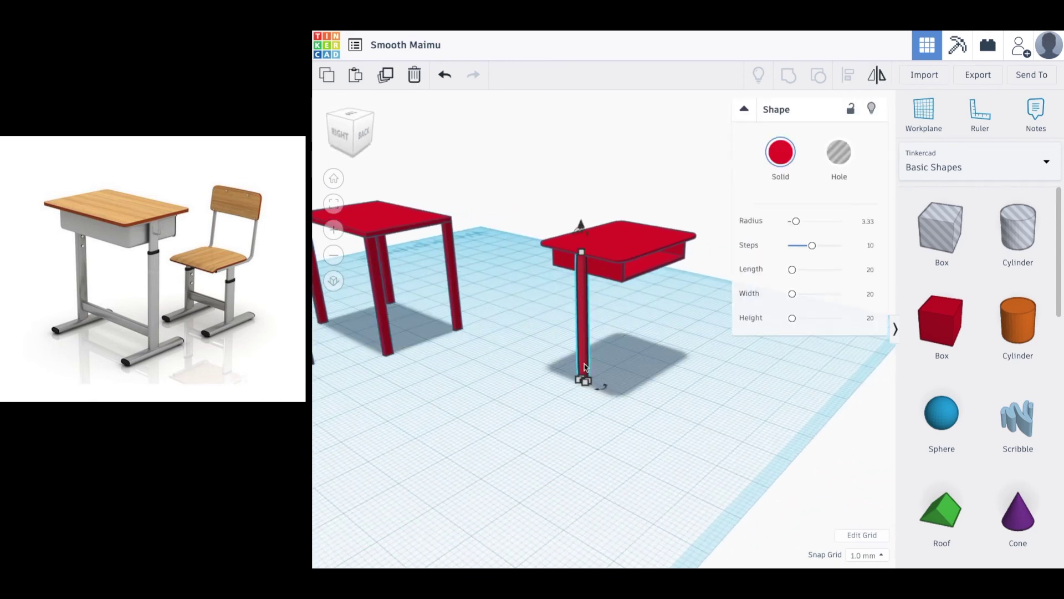
left_click_drag(585, 367, 651, 323)
right_click_drag(689, 328, 628, 332)
left_click_drag(607, 348, 610, 347)
key("ctrl+z")
right_click_drag(637, 382, 595, 419)
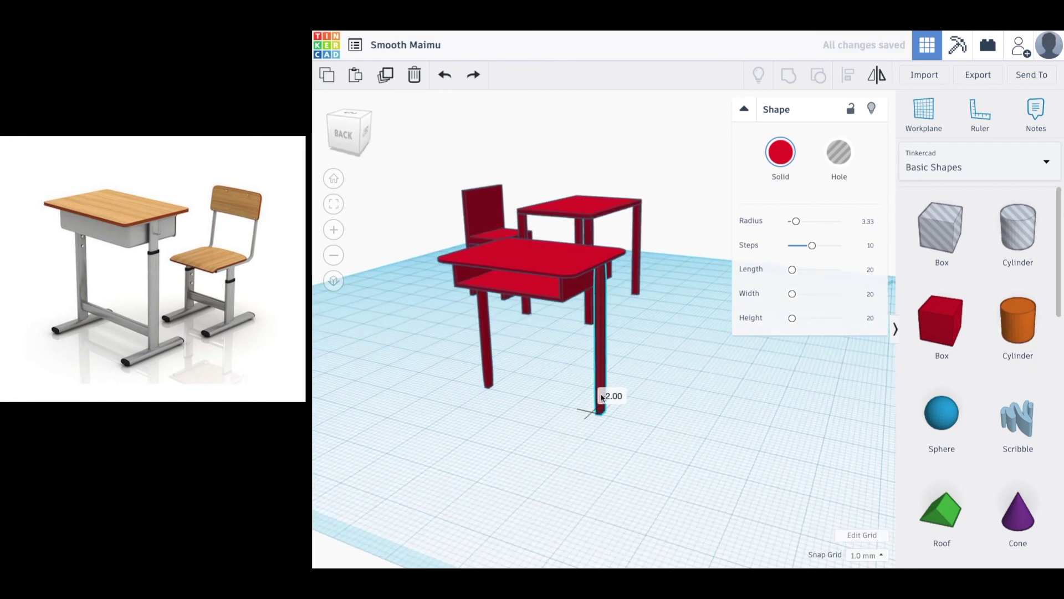
right_click_drag(649, 397, 708, 373)
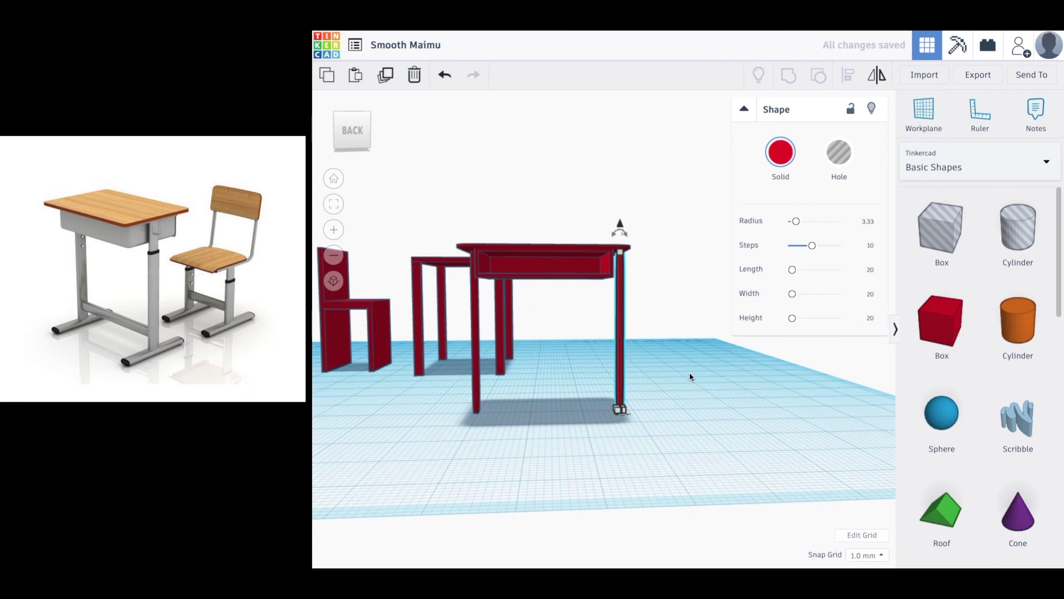
Fine-tune the second leg's position so it sits against the compartment's short side beneath the tabletop
mouse_move(618, 374)
left_mouse_down()
mouse_move(608, 375)
mouse_move(617, 375)
left_mouse_up()
scroll(618, 343, "up", 3)
scroll(618, 343, "up", 5)
left_click_drag(578, 312, 569, 312)
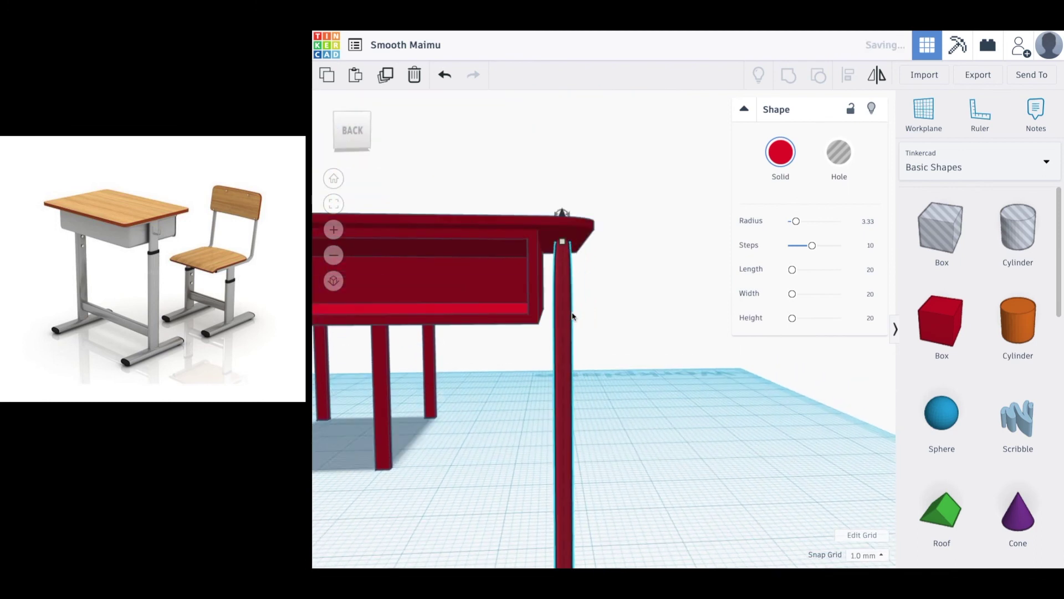
scroll(571, 316, "down", 10)
scroll(535, 425, "up", 2)
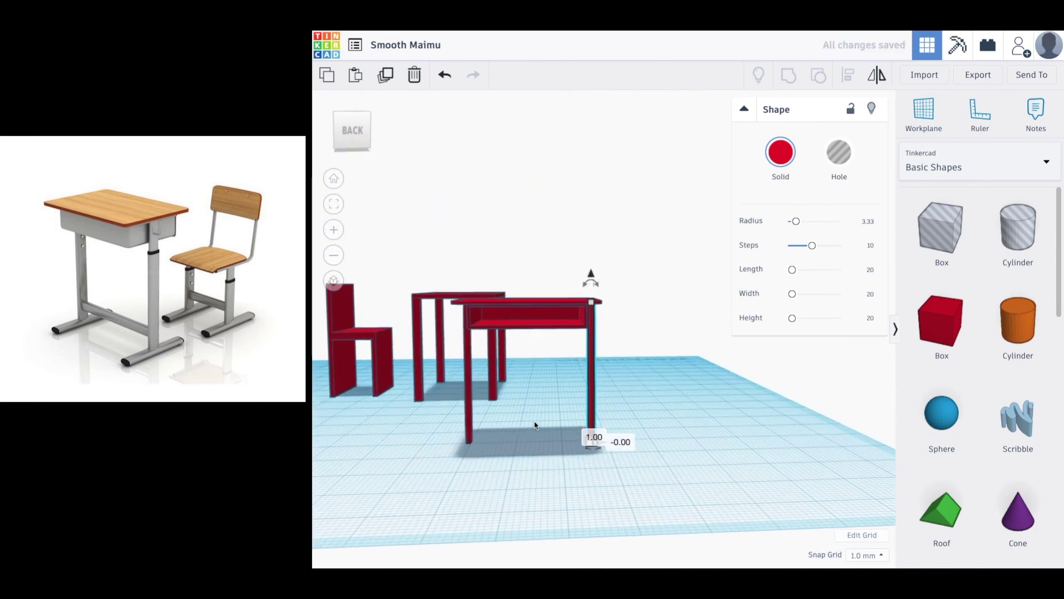
right_click_drag(485, 446, 559, 446)
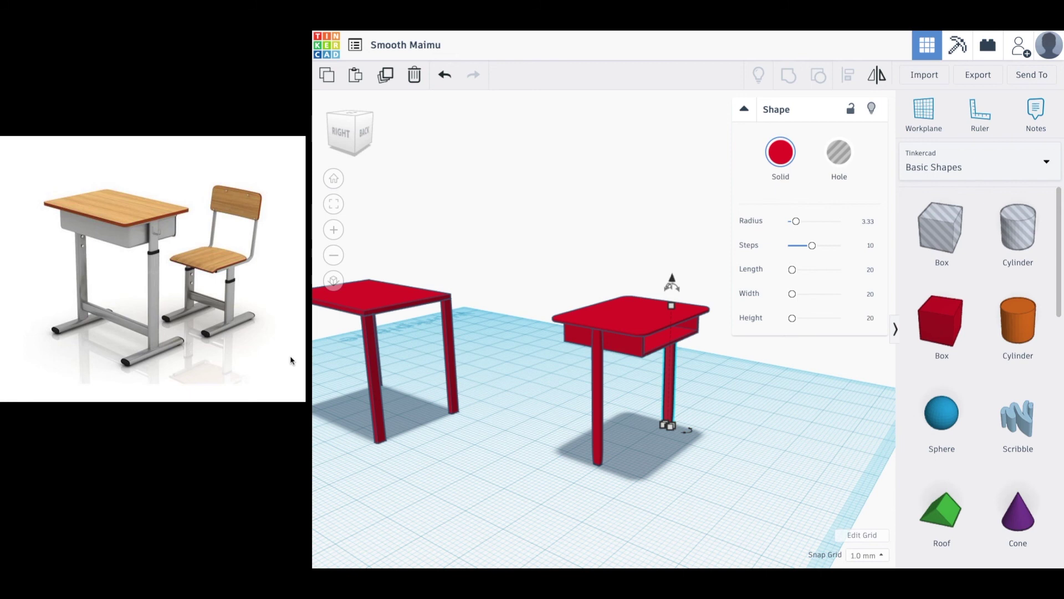
Add a box, reduce it to a long, low foot bar and place it under the first leg, running along the desk's depth
left_click(733, 475)
left_click_drag(940, 321, 606, 491)
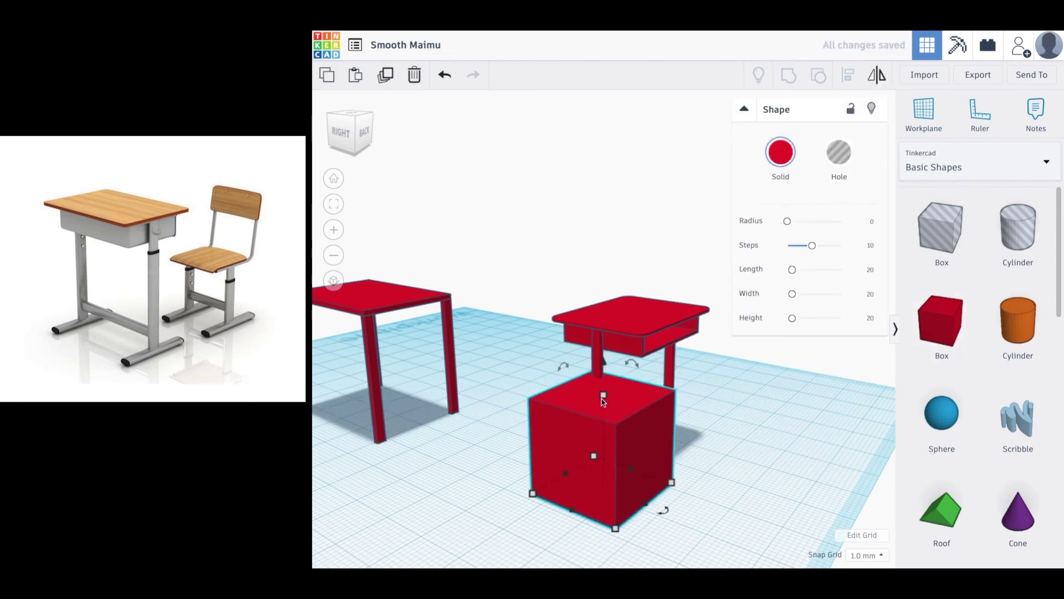
left_click_drag(604, 396, 604, 482)
right_click_drag(625, 475, 553, 467)
mouse_move(551, 466)
left_mouse_down()
mouse_move(502, 451)
mouse_move(472, 457)
mouse_move(513, 468)
mouse_move(468, 465)
mouse_move(535, 454)
left_mouse_up()
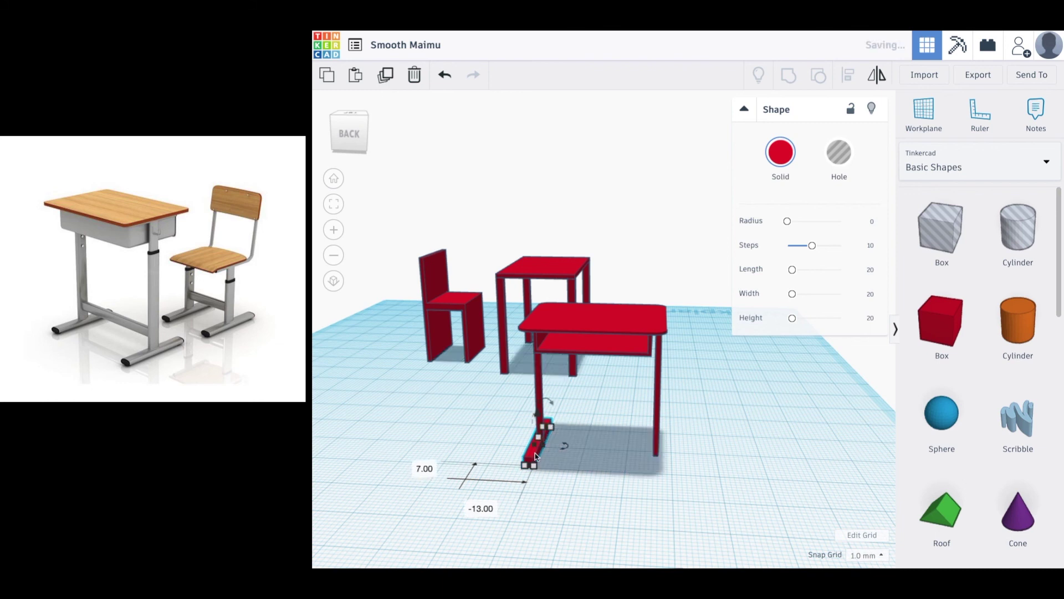
scroll(563, 464, "up", 2)
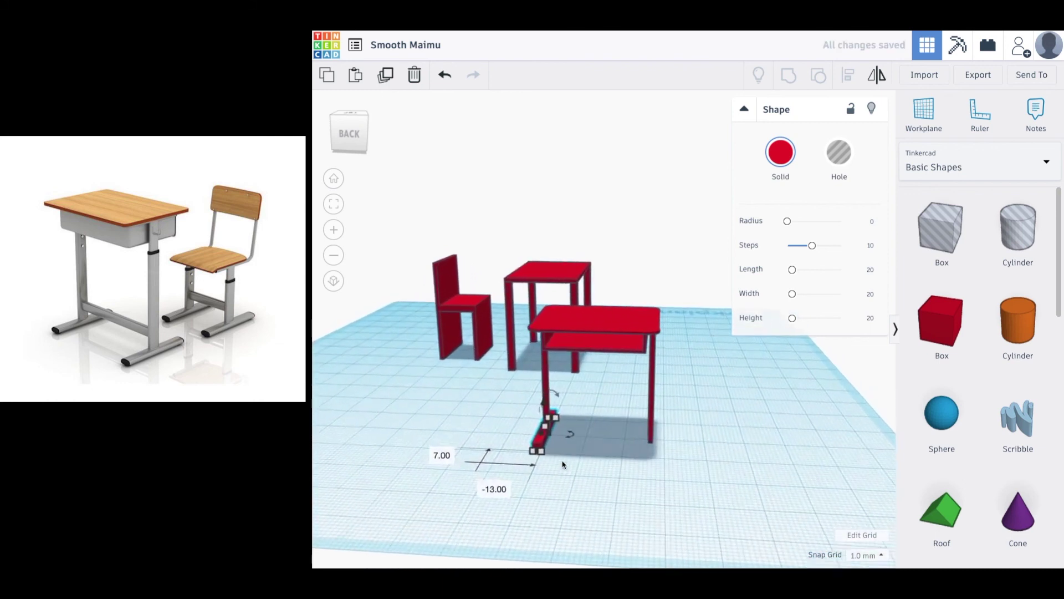
scroll(563, 465, "up", 3)
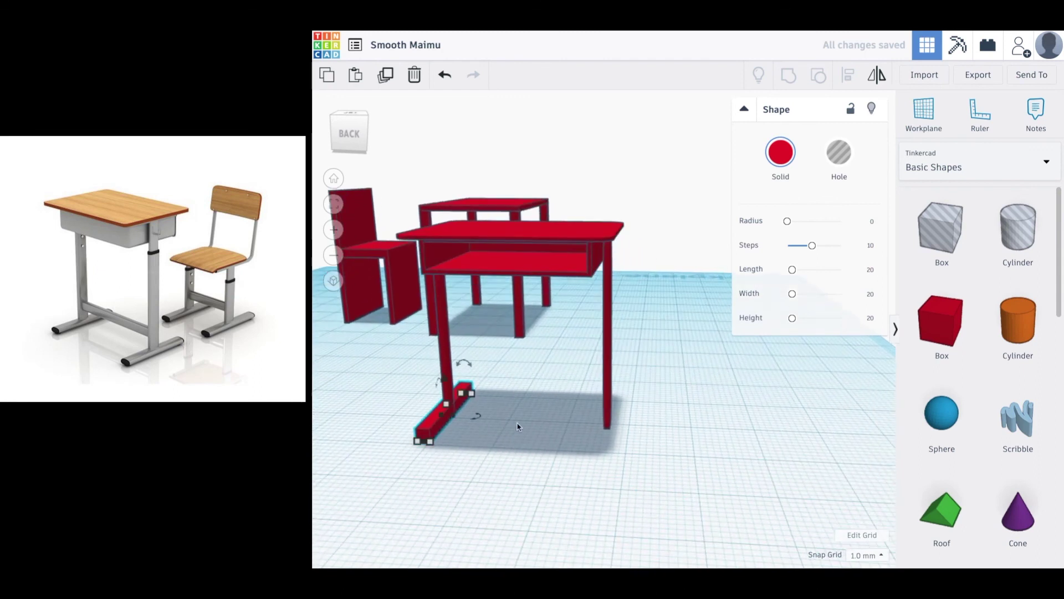
Round the foot bar's edges with a radius of 2.41 and deselect it
left_click(788, 221)
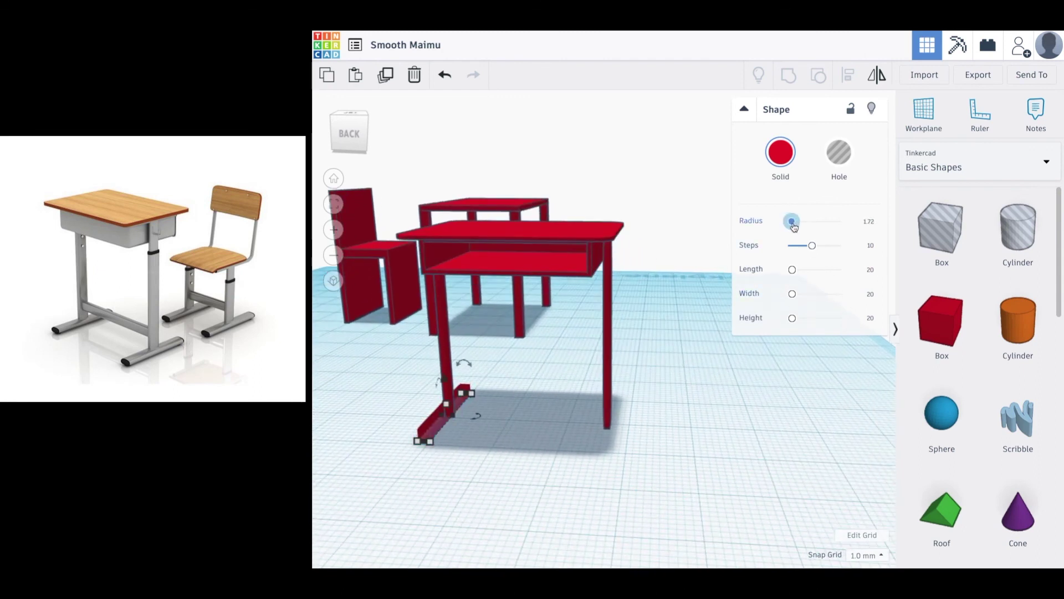
left_click(474, 477)
right_click_drag(475, 477, 639, 487)
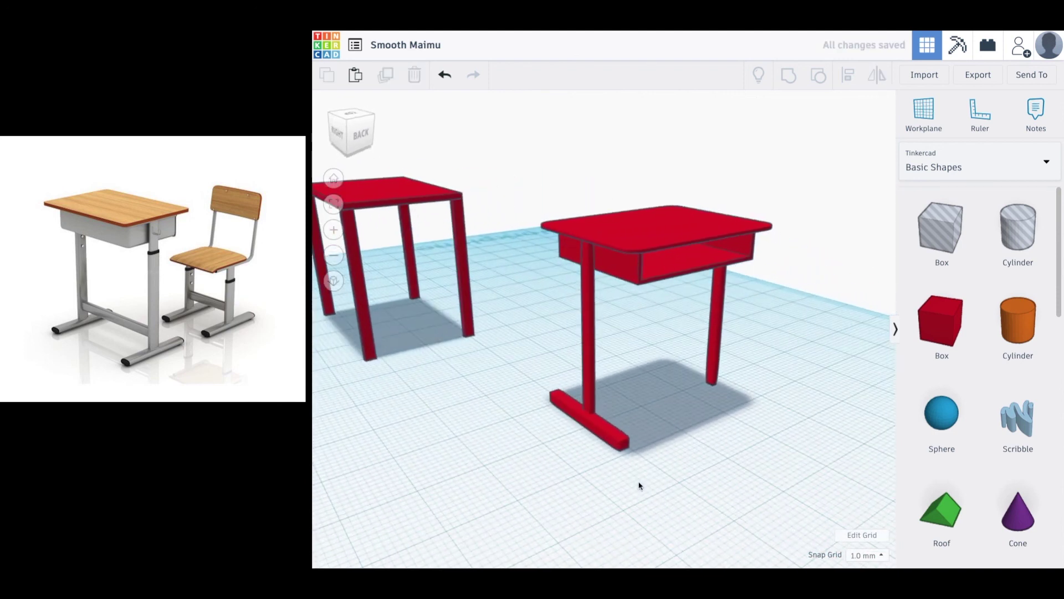
Adjust the foot bar under its leg, duplicate it and move the copy 27 mm across to sit under the opposite leg
left_click(616, 439)
left_click_drag(614, 439, 622, 437)
mouse_move(623, 437)
right_mouse_down()
mouse_move(665, 433)
mouse_move(615, 437)
right_mouse_up()
left_click_drag(556, 441, 557, 434)
key("ctrl+d")
left_click_drag(556, 433, 734, 438)
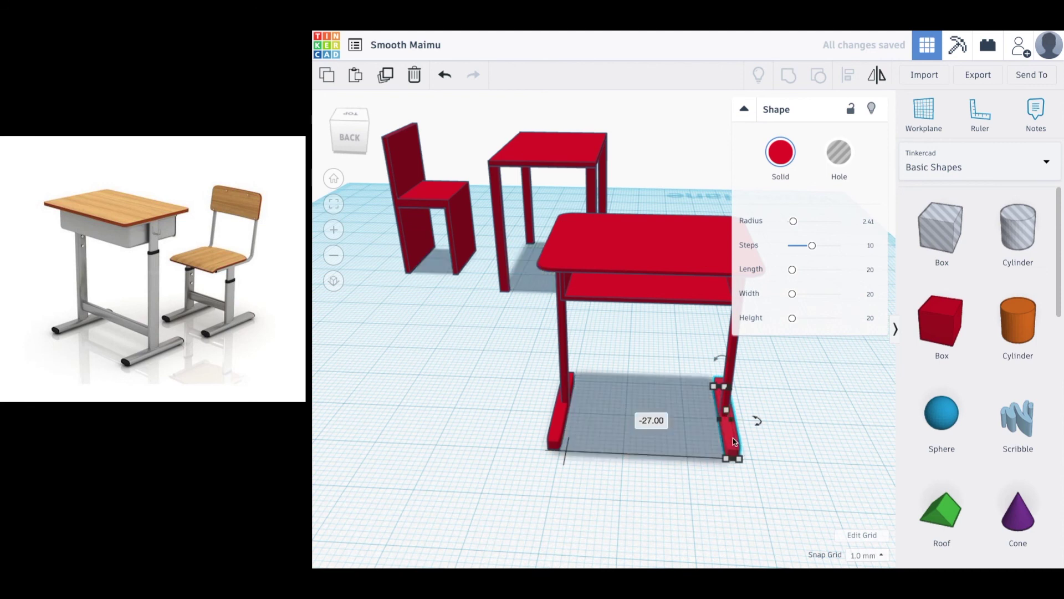
left_click(631, 493)
Add a box and resize it into a thin crossbar 26 mm long and 4 mm wide spanning between the two legs
right_click_drag(659, 448, 672, 442)
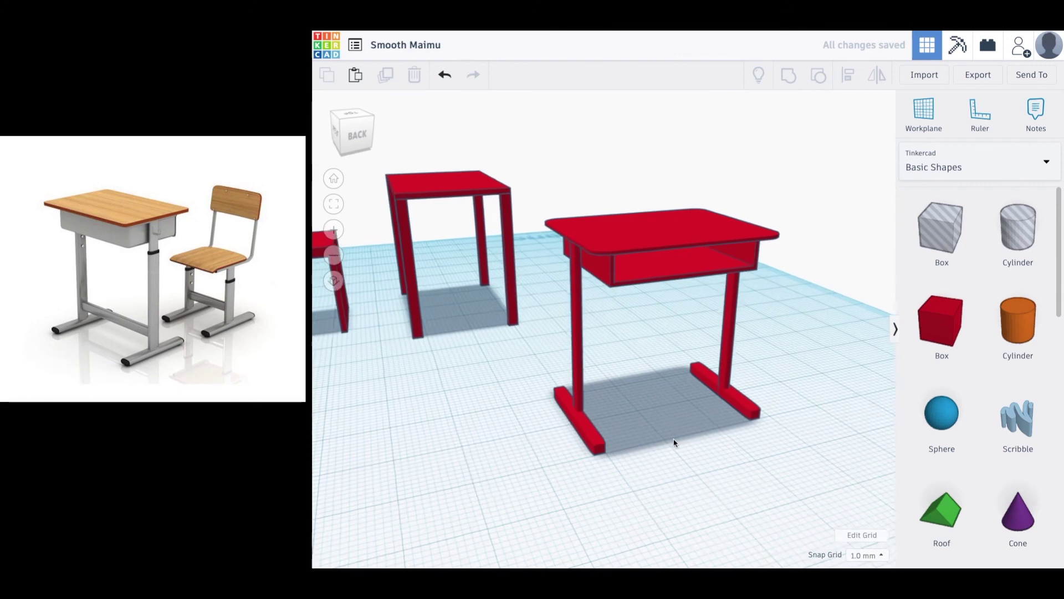
left_click_drag(939, 324, 650, 393)
left_click_drag(652, 304, 647, 403)
left_click_drag(672, 437, 697, 377)
right_click_drag(622, 394, 583, 381)
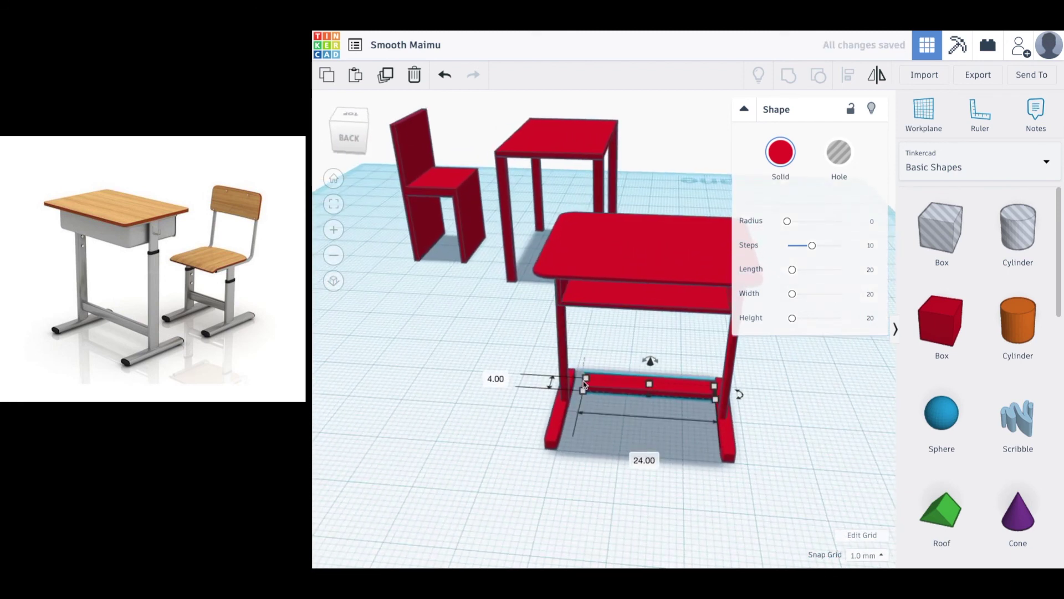
left_click_drag(583, 383, 571, 384)
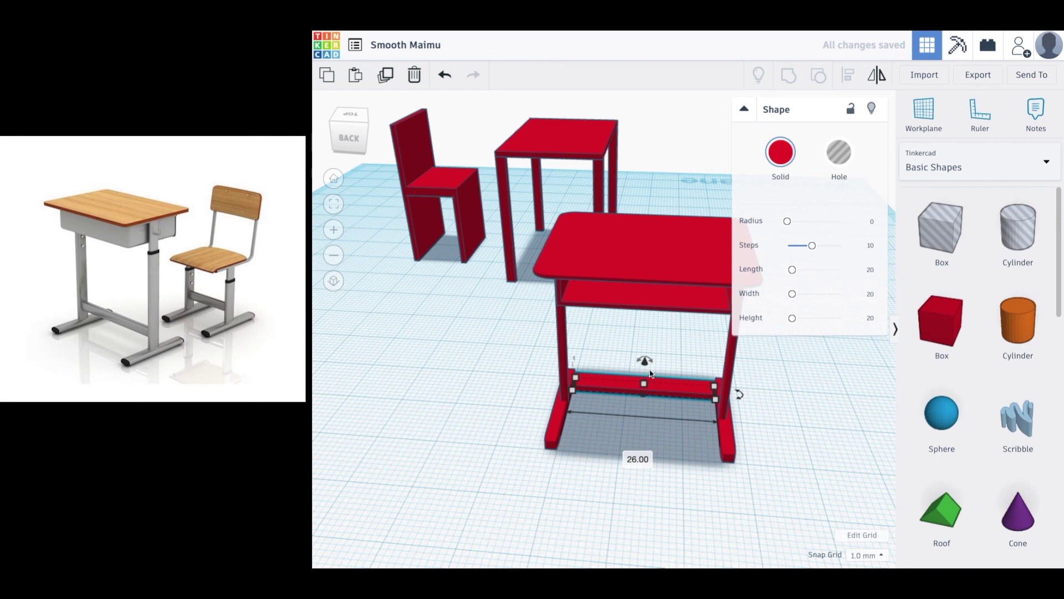
Raise the crossbar 8 mm above the workplane and shift it into line between the two legs
left_click_drag(645, 360, 645, 320)
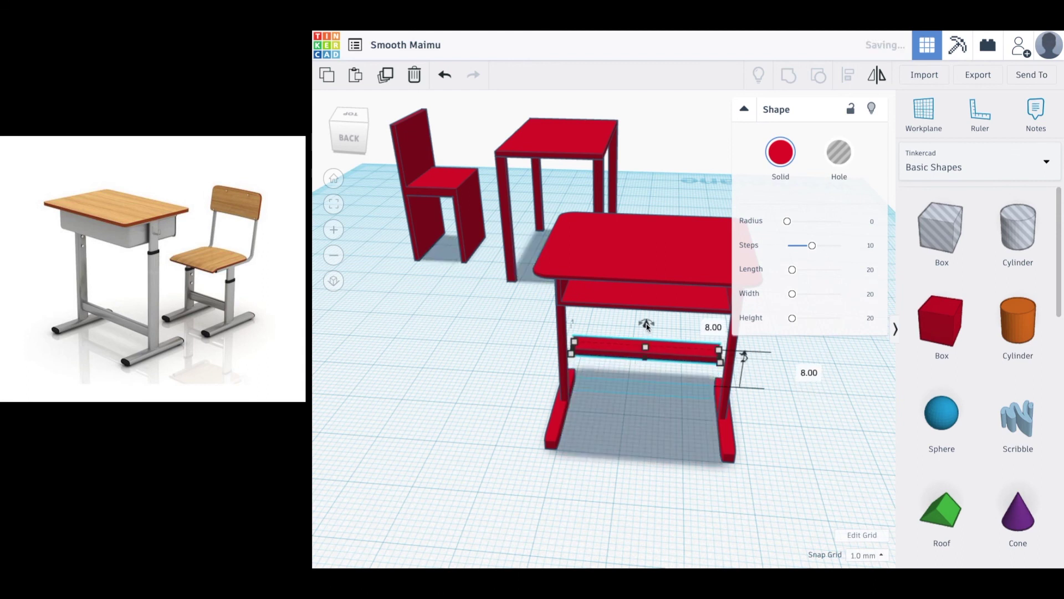
right_click_drag(647, 321, 587, 355)
left_click_drag(610, 351, 649, 365)
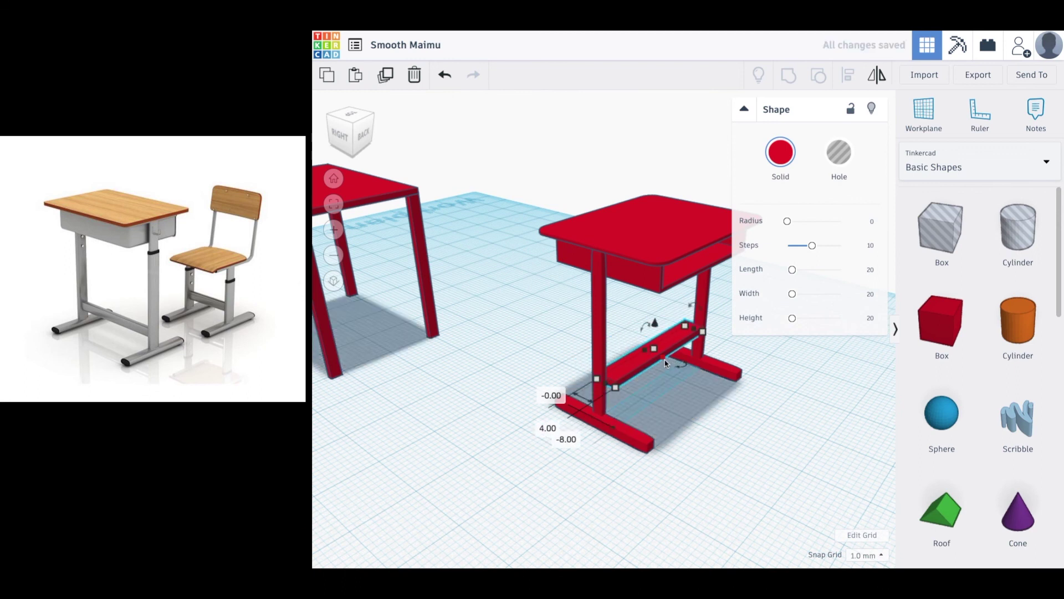
key("Up")
mouse_move(659, 361)
right_mouse_down()
mouse_move(712, 354)
mouse_move(670, 358)
right_mouse_up()
left_click_drag(663, 353, 647, 351)
right_click_drag(690, 361, 681, 406)
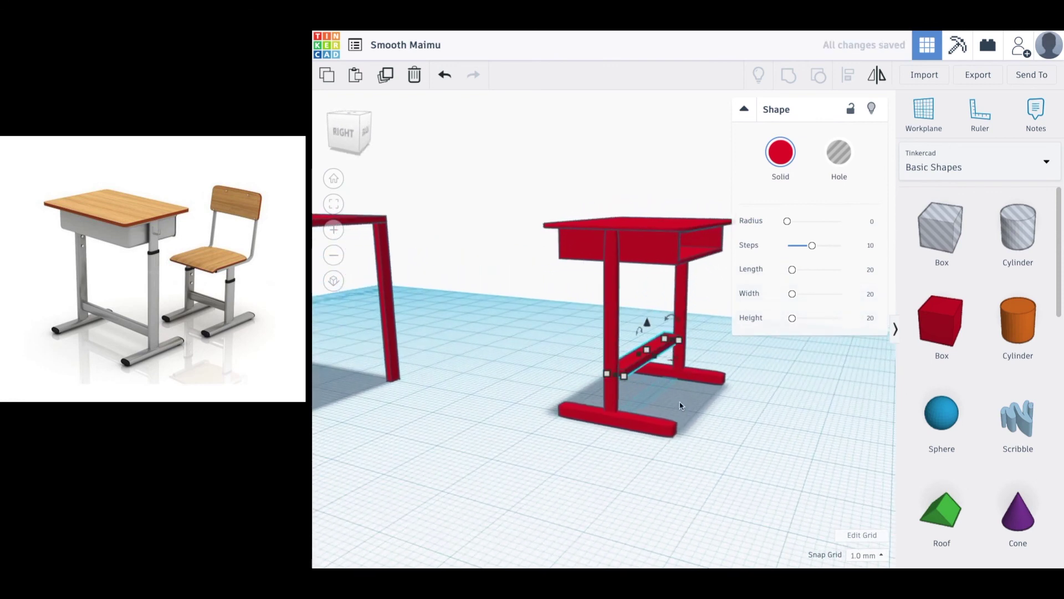
Select both legs, both foot bars and the crossbar and align them to their common centre along the desk's depth
left_click(614, 329)
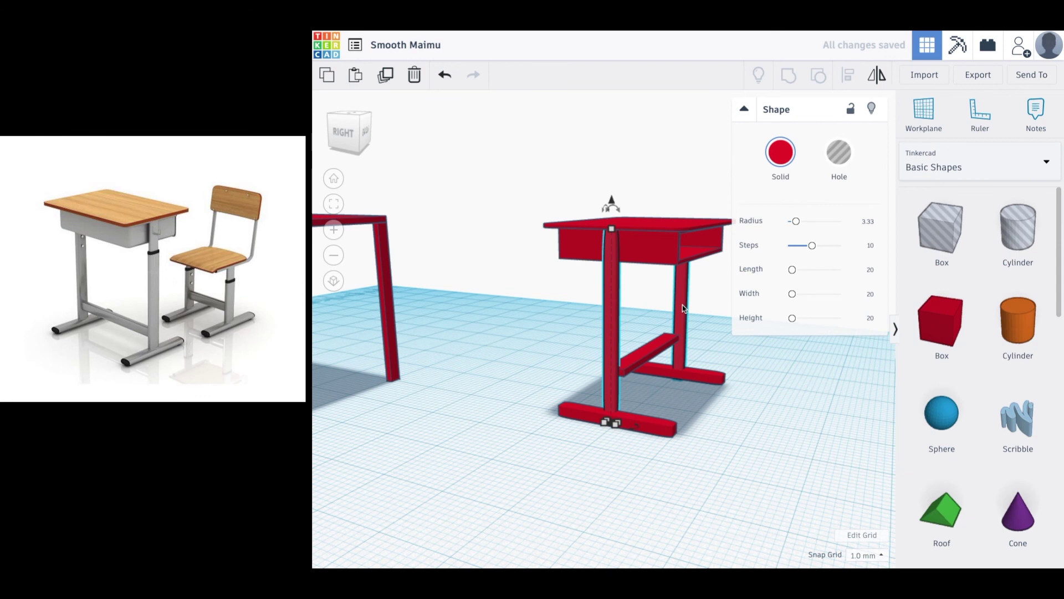
left_click(652, 353, "shift")
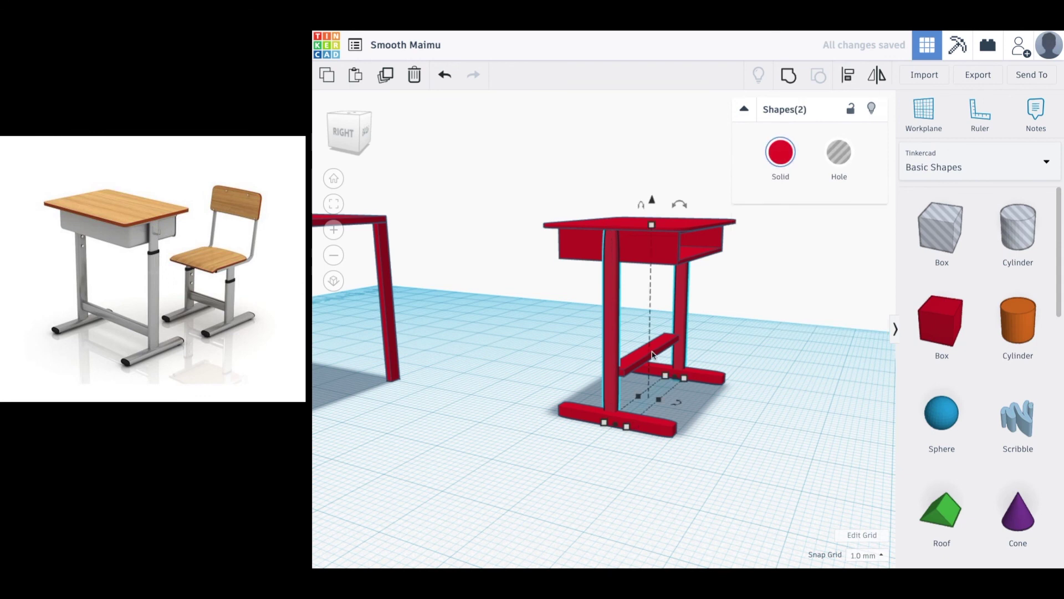
left_click(649, 424, "shift")
left_click(705, 380, "shift")
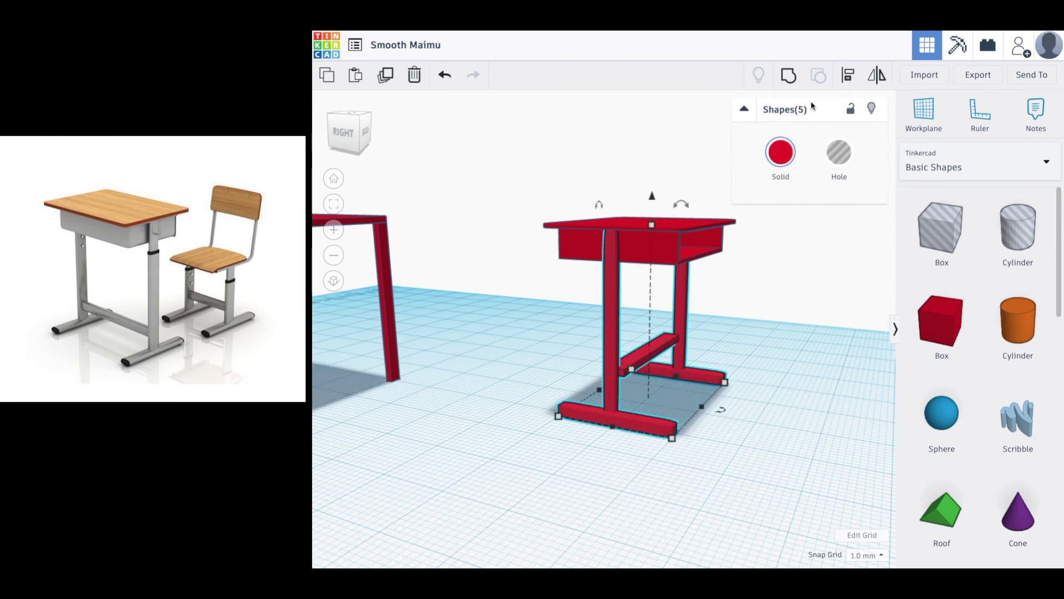
left_click(848, 75)
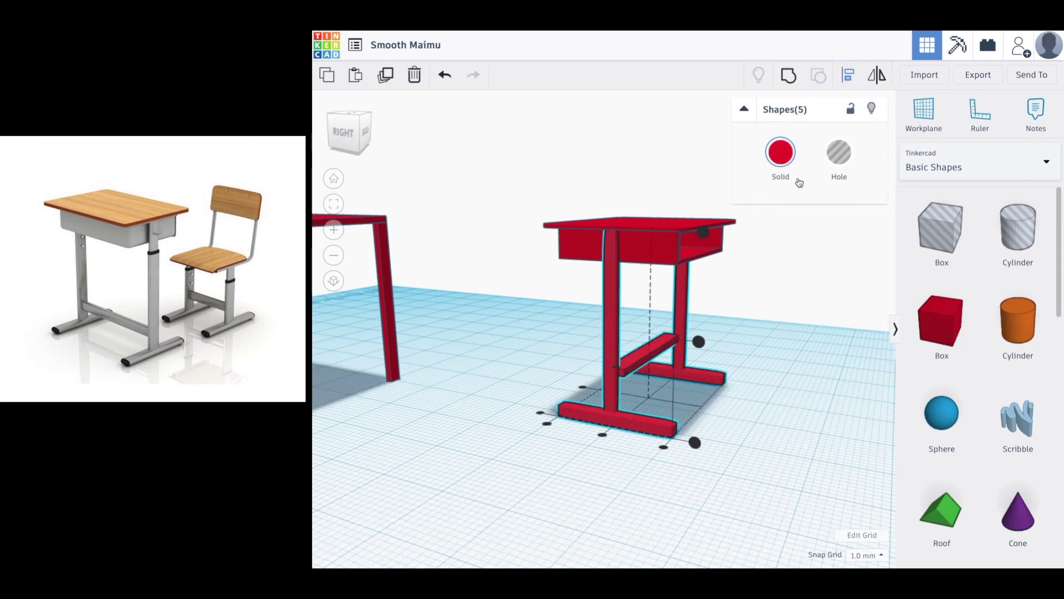
left_click(605, 439)
Select all seven parts of the school desk and group them into one solid shape
right_click_drag(722, 439, 593, 465)
left_click(530, 470)
left_click_drag(529, 191, 793, 474)
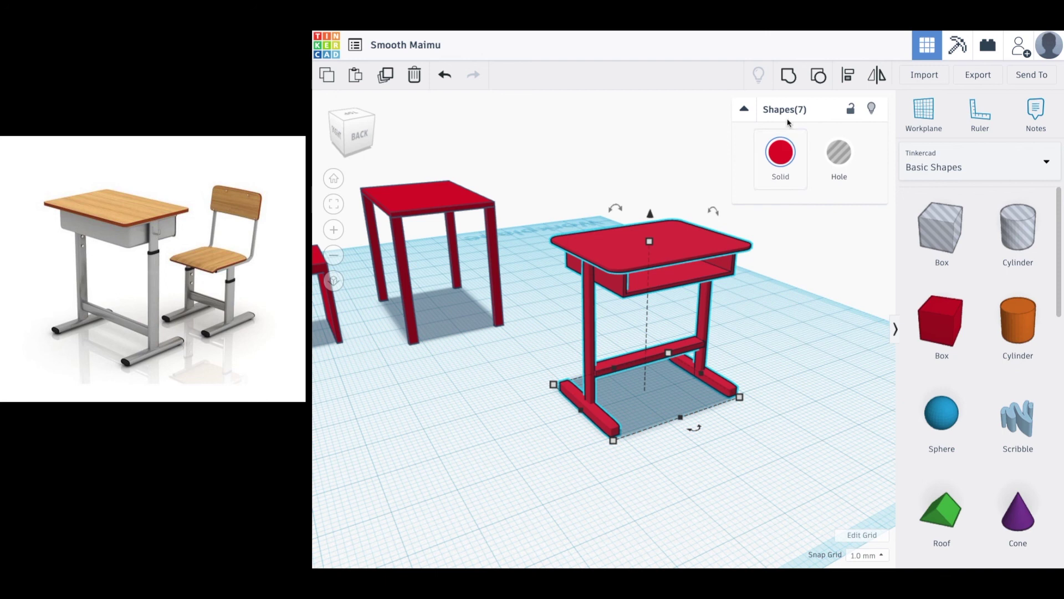
left_click(789, 76)
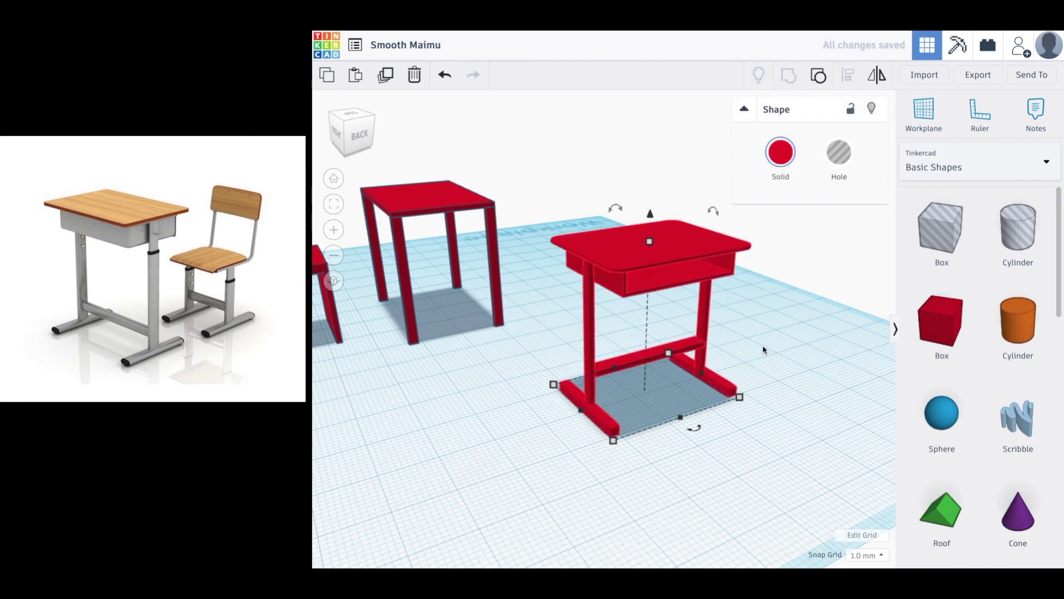